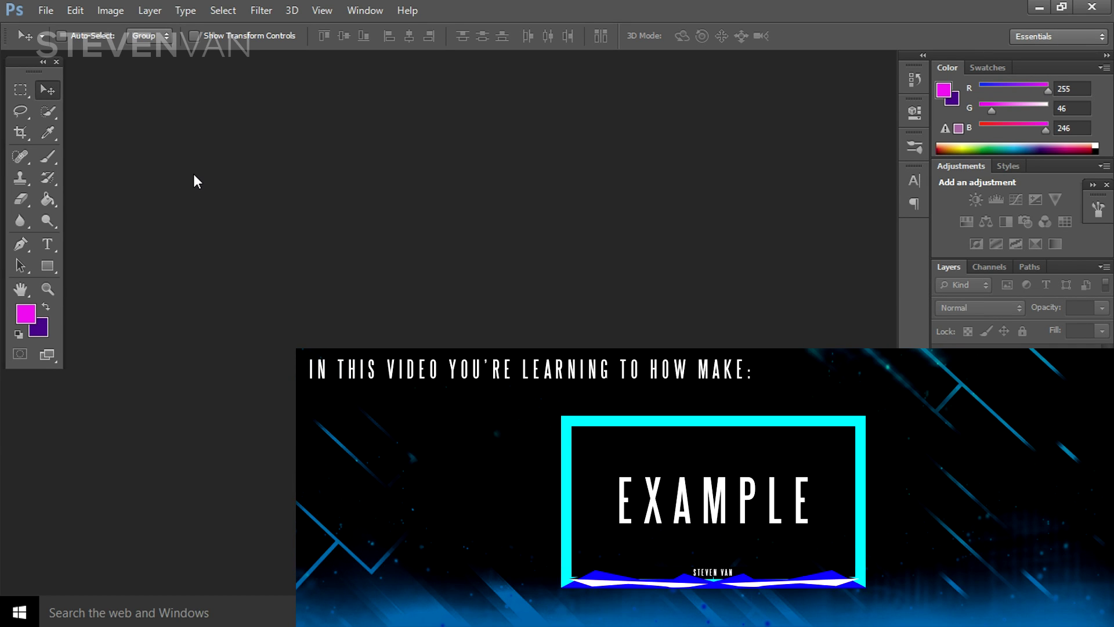
- Create a new transparent 1920 × 1080 pixel document and zoom out to see the whole canvas
click(45, 10)
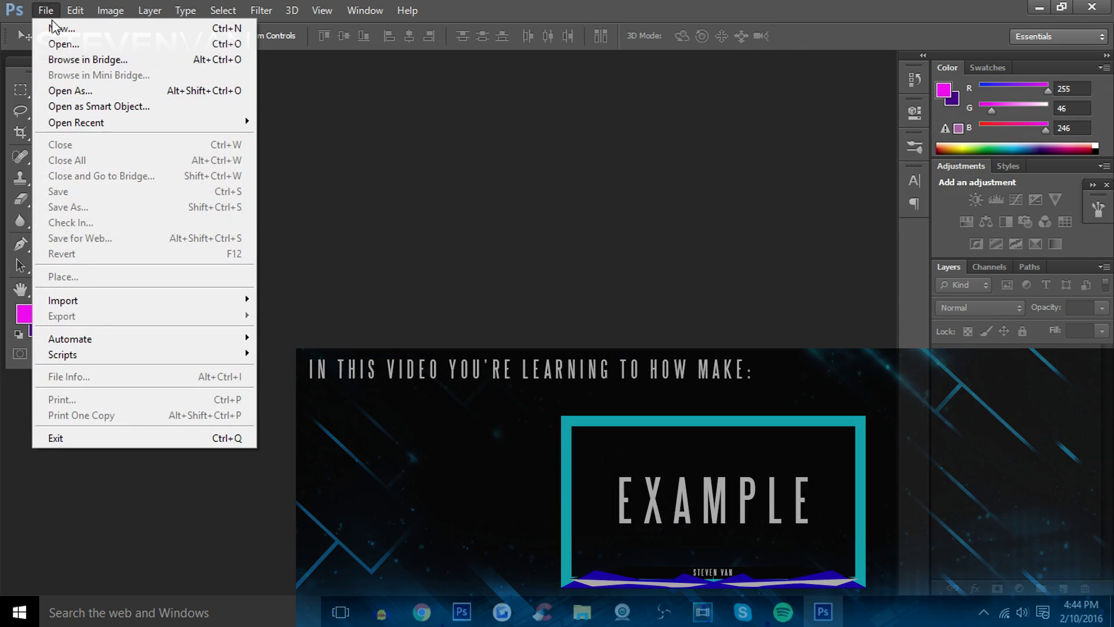
click(58, 28)
click(406, 207)
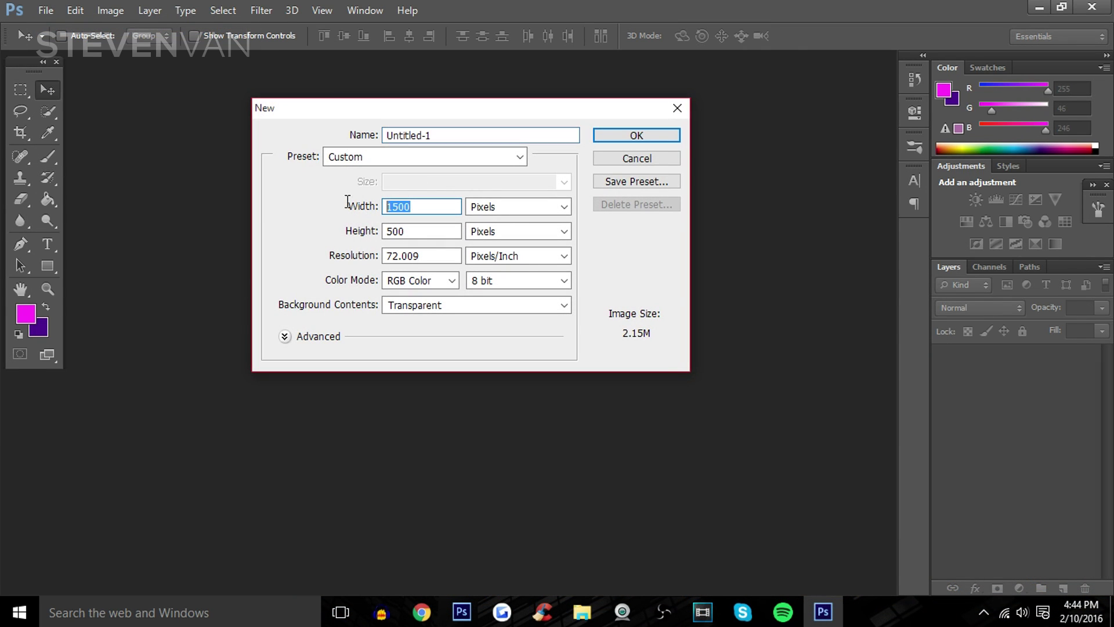
text(1920)
key(Tab)
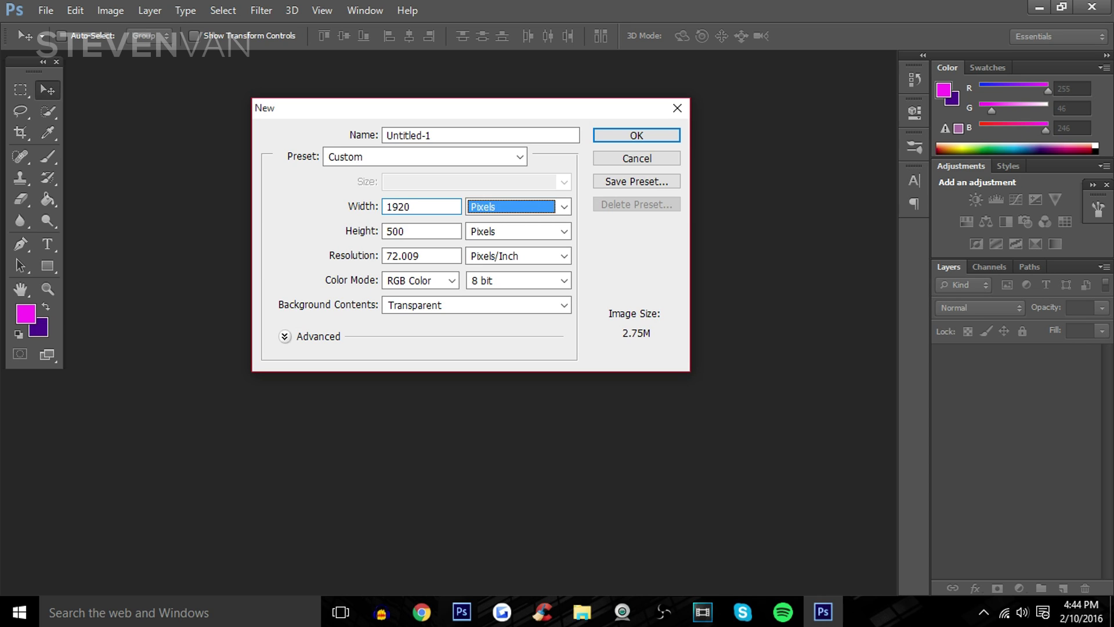
key(Tab)
text(1080)
key(Return)
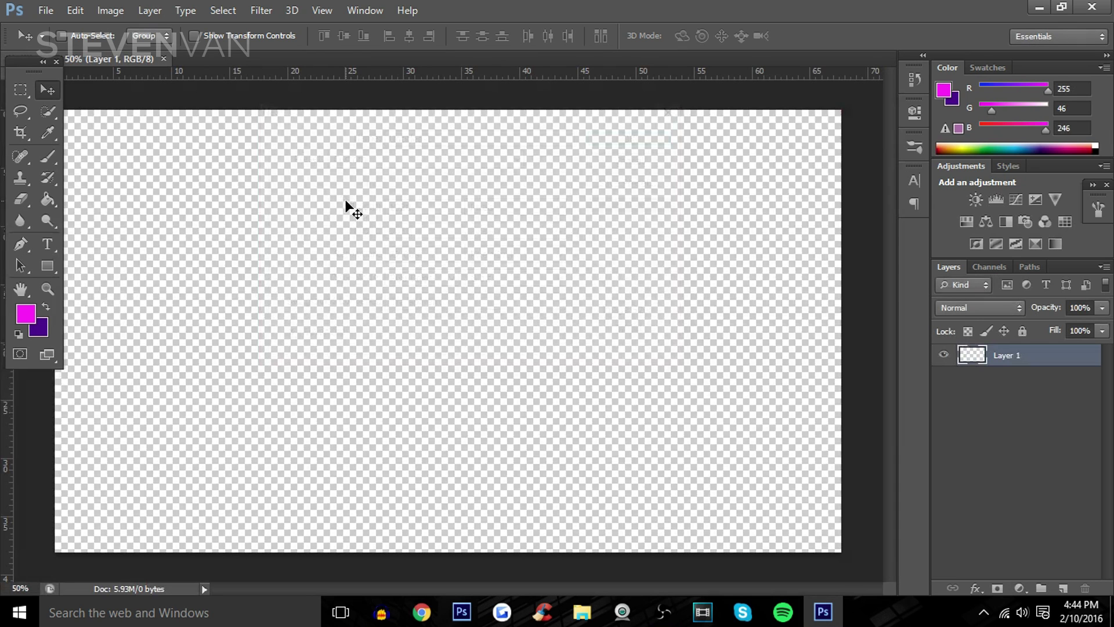
click(48, 292)
drag(250, 266, 217, 274)
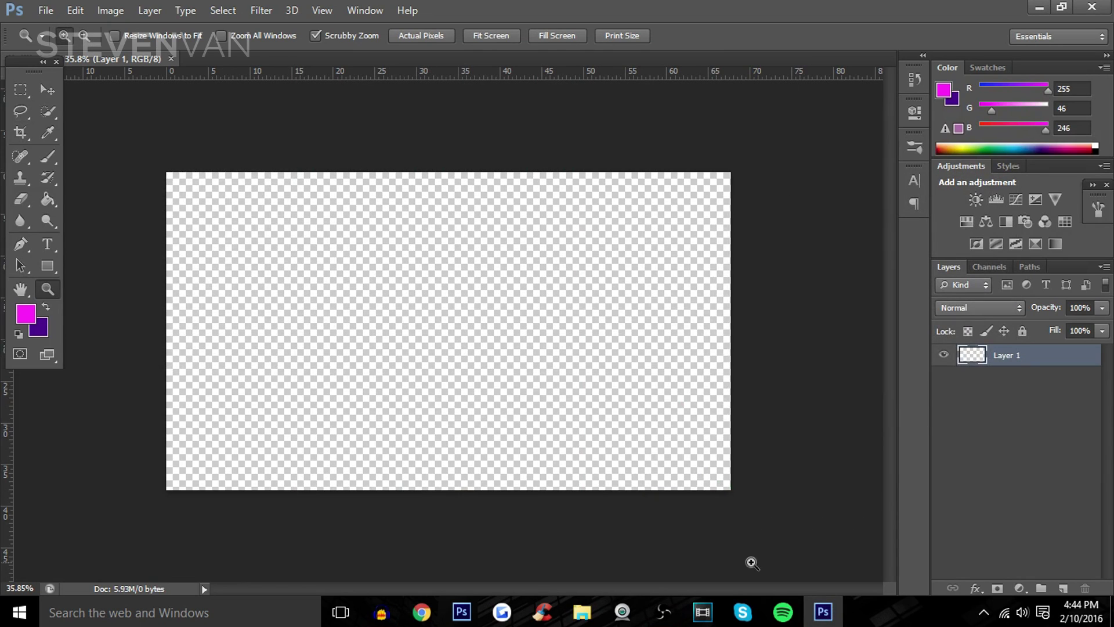
- Draw a rectangle with an exact size of 1920 × 1080 pixels
key(u)
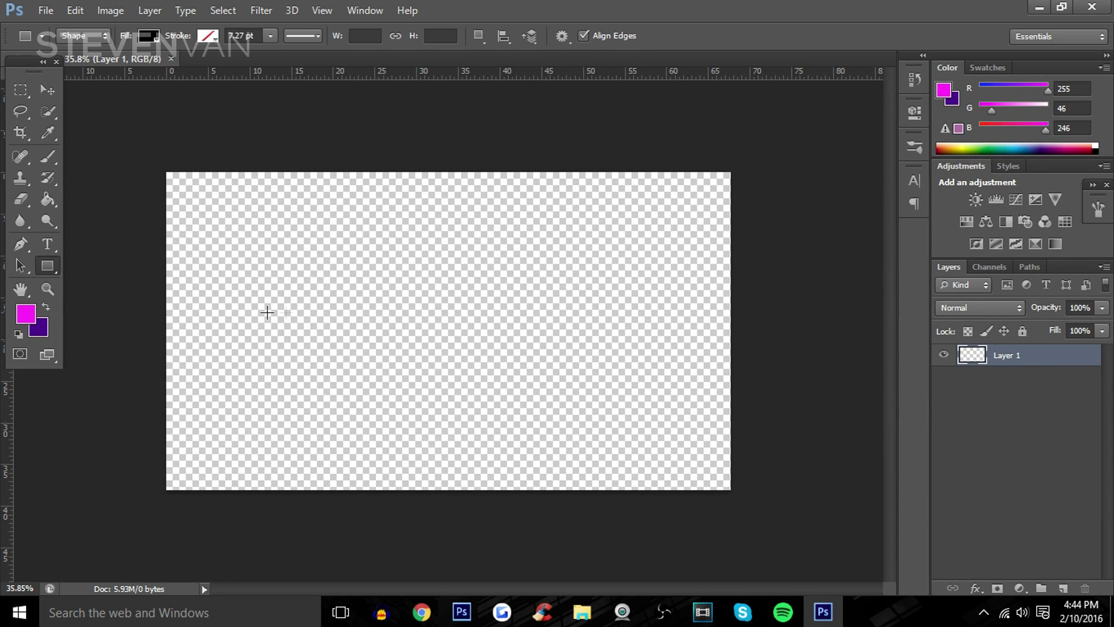
click(267, 313)
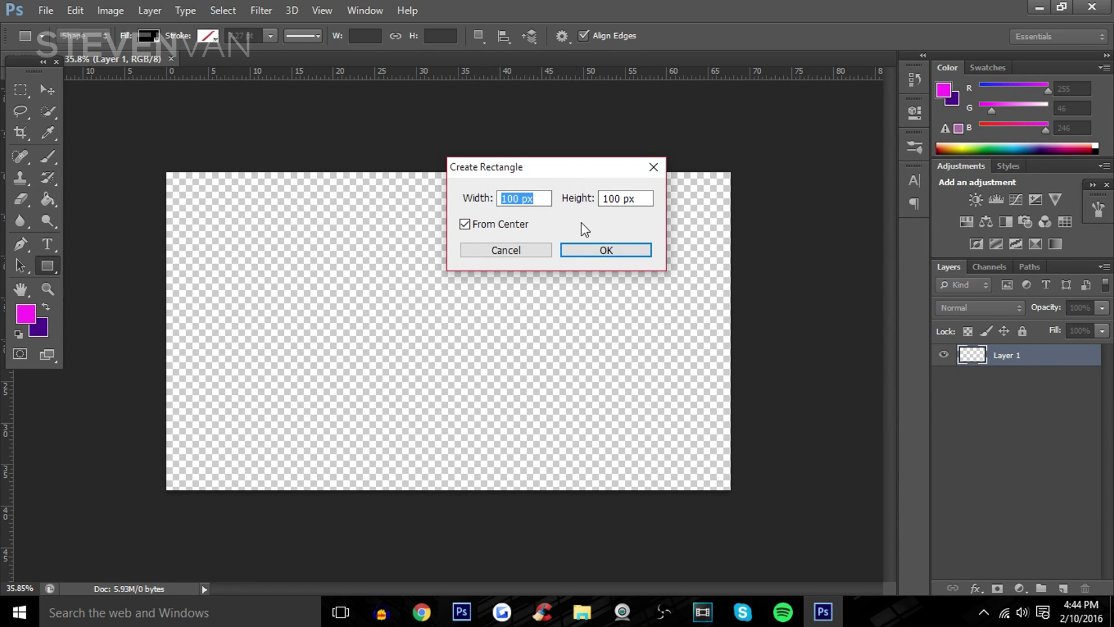
text(1920)
key(Tab)
text(1080)
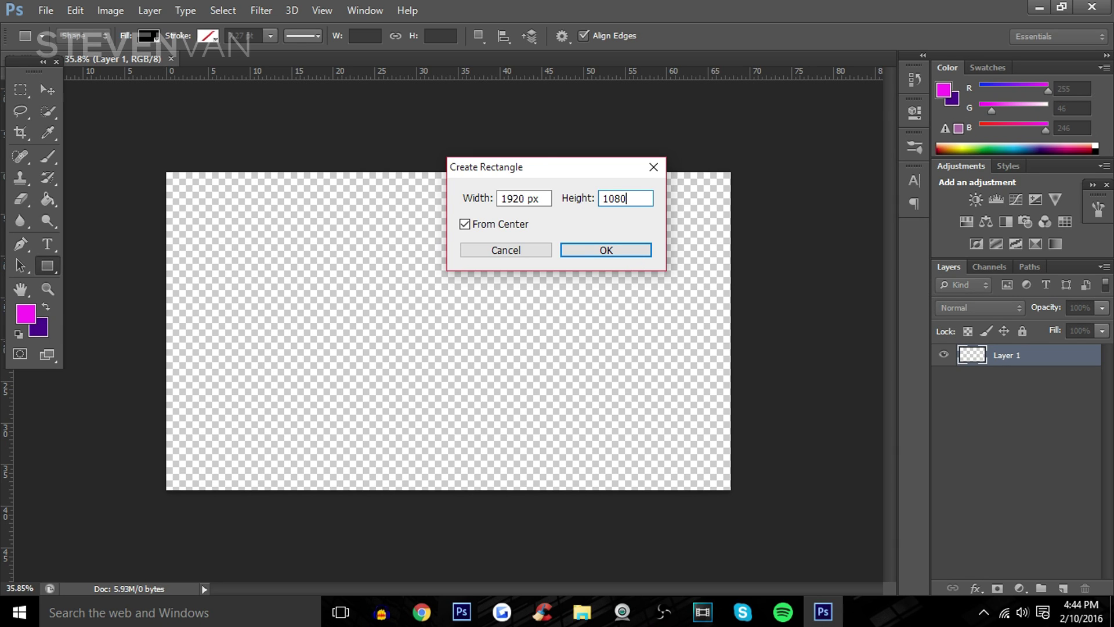
key(Return)
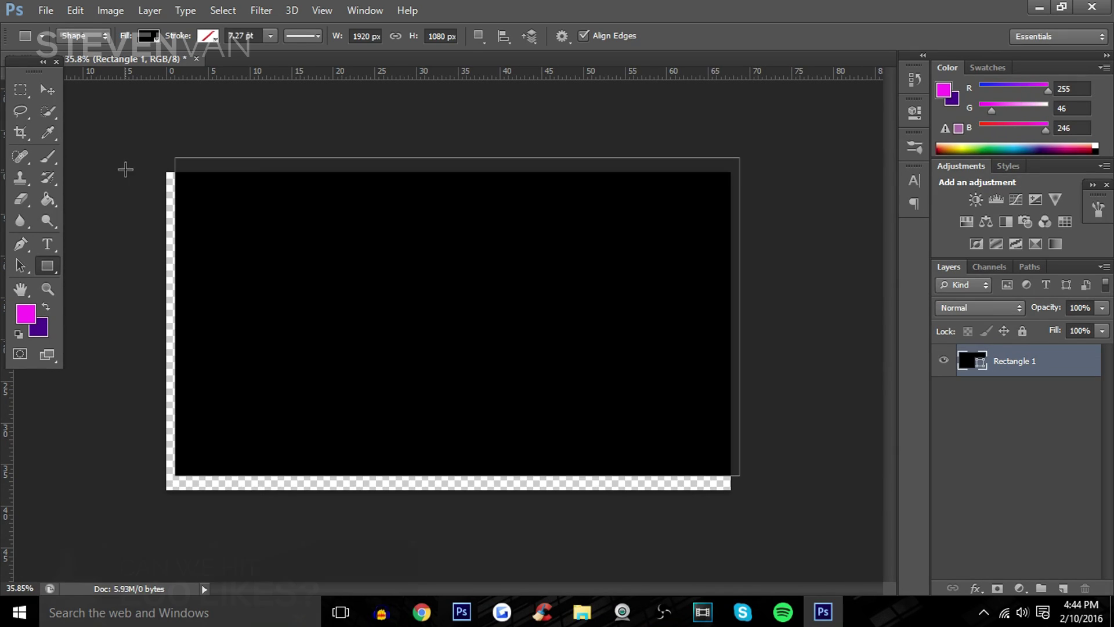
- Give the rectangle no fill and a red stroke of about 18.82 pt
key(v)
click(44, 268)
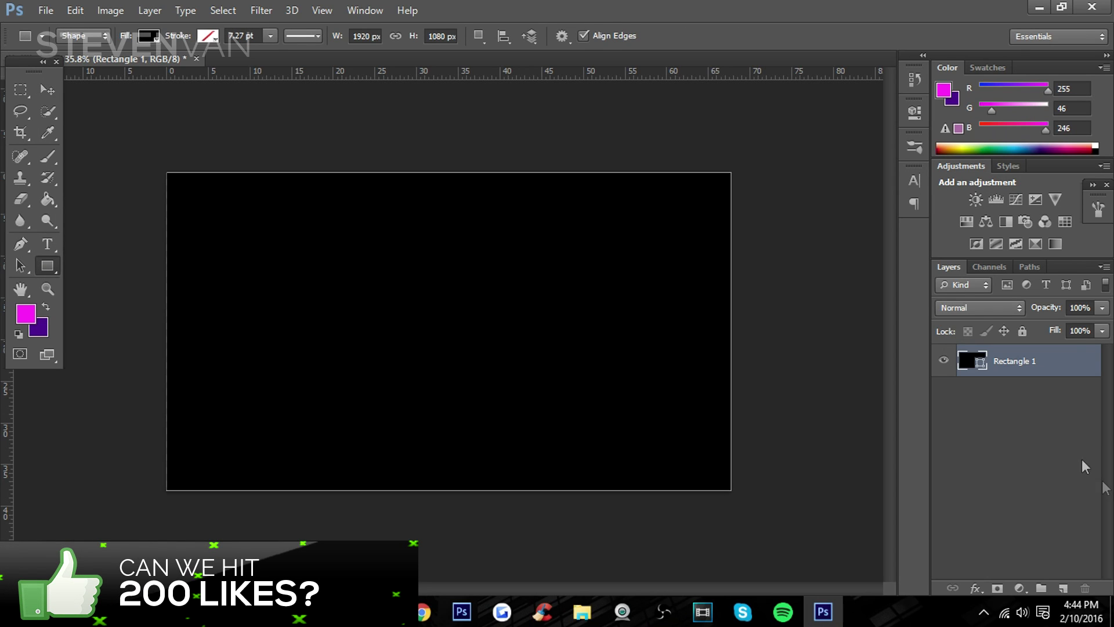
click(155, 39)
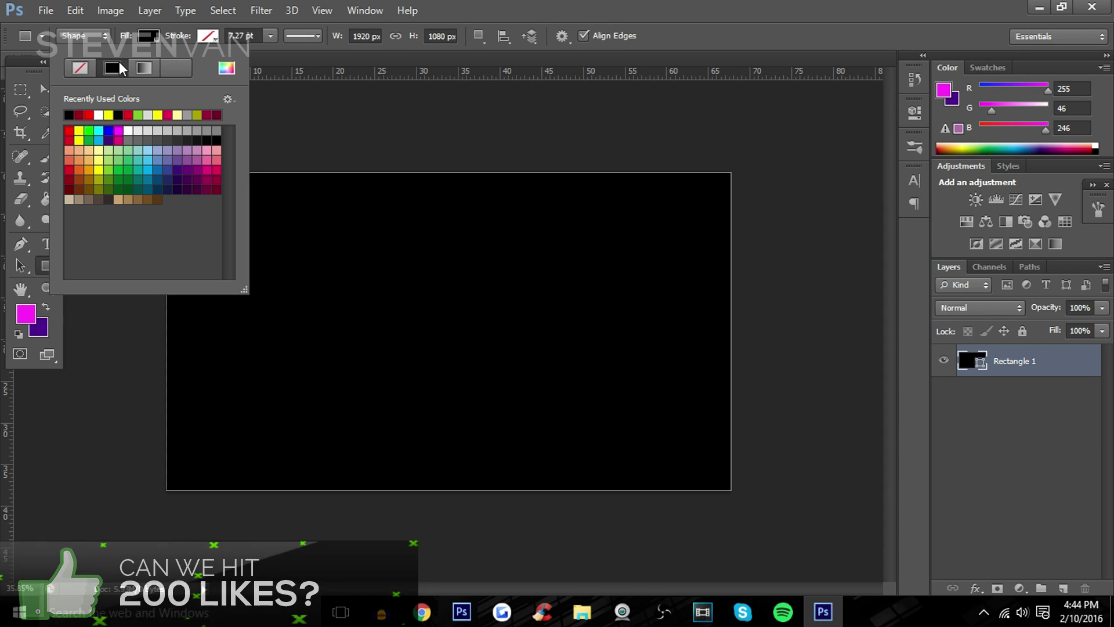
click(80, 68)
click(213, 39)
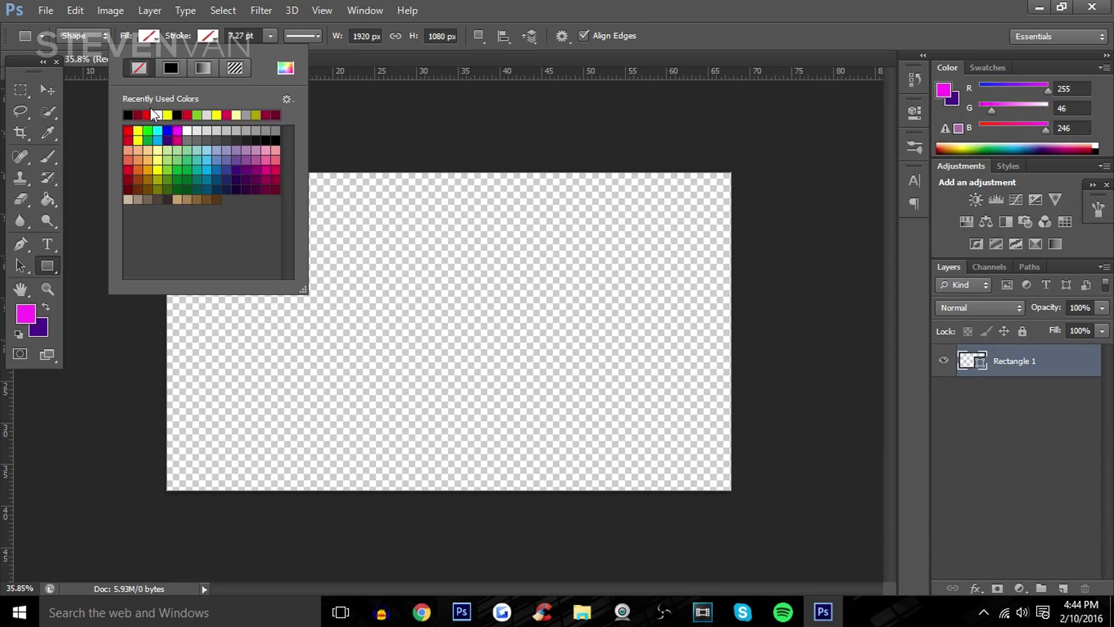
click(148, 115)
click(271, 36)
mouse_move(269, 52)
mouse_down()
mouse_move(316, 53)
mouse_move(276, 55)
mouse_move(287, 54)
mouse_up()
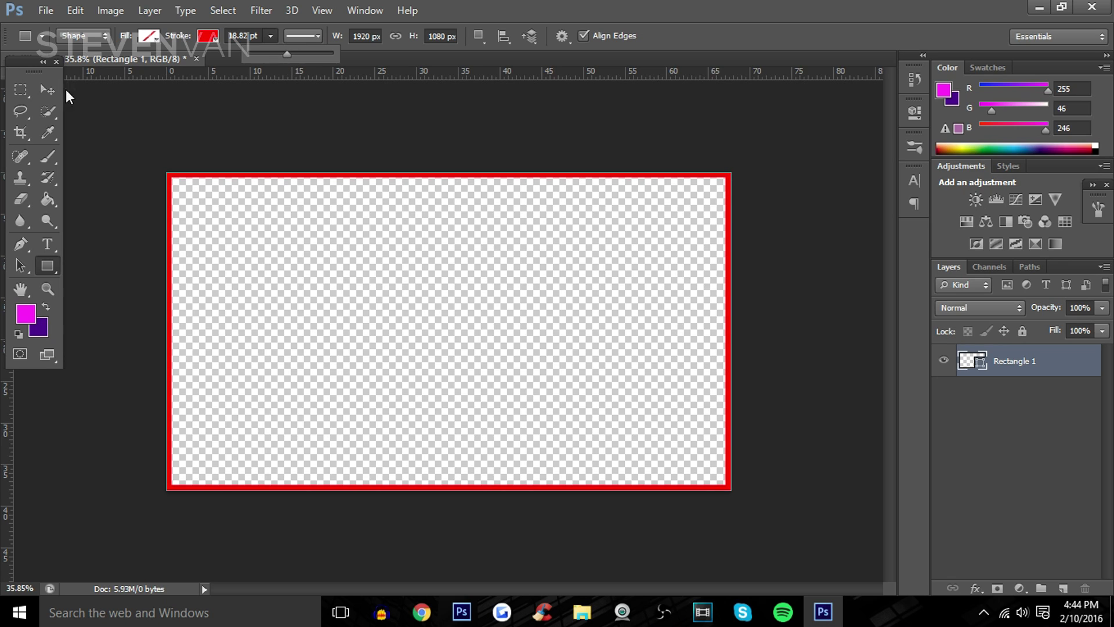
key(ctrl+t)
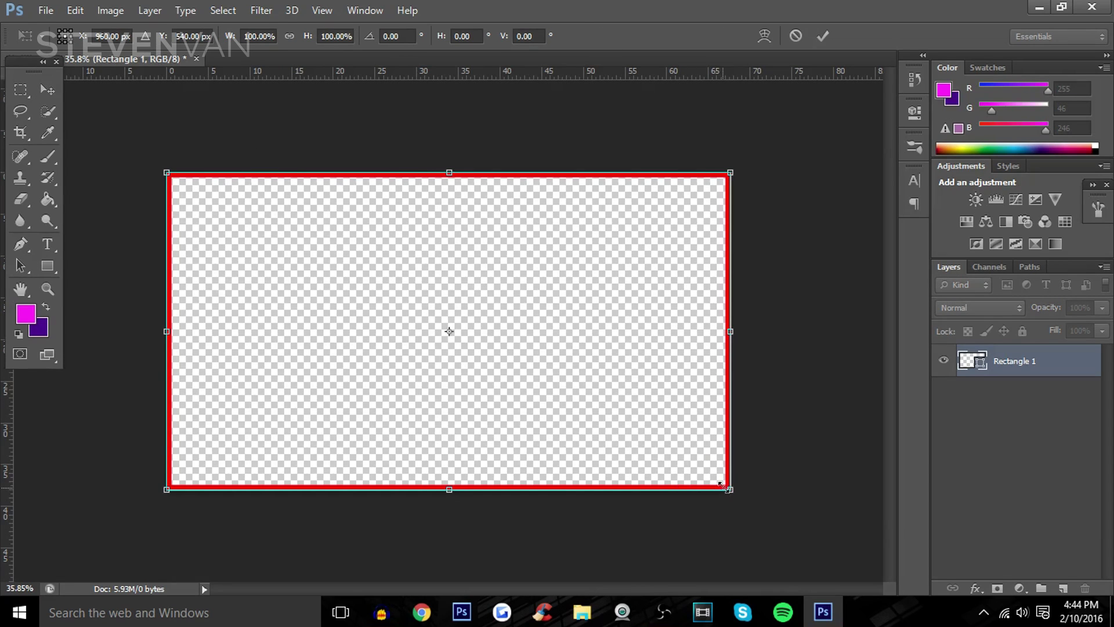
- Scale the red rectangle down to a smaller box and move it to the upper right
drag(722, 485, 369, 282)
drag(329, 243, 642, 267)
drag(478, 312, 542, 278)
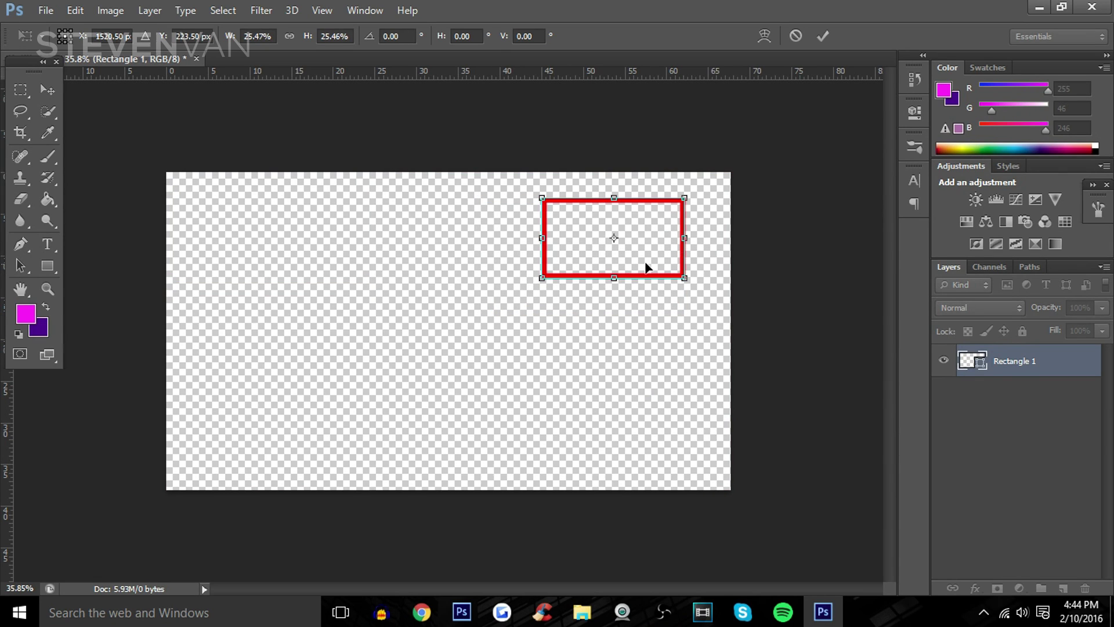
mouse_move(648, 268)
mouse_down()
mouse_move(671, 242)
mouse_move(658, 246)
mouse_move(651, 270)
mouse_up()
drag(545, 281, 486, 298)
click(820, 36)
- Draw a canvas-covering Rectangle 2 below the red frame's layer and fill it black
key(z)
mouse_move(667, 214)
mouse_down()
mouse_move(697, 212)
mouse_move(654, 219)
mouse_up()
click(48, 266)
mouse_move(130, 216)
mouse_down()
mouse_move(781, 455)
mouse_move(809, 511)
mouse_up()
drag(1026, 362, 1024, 406)
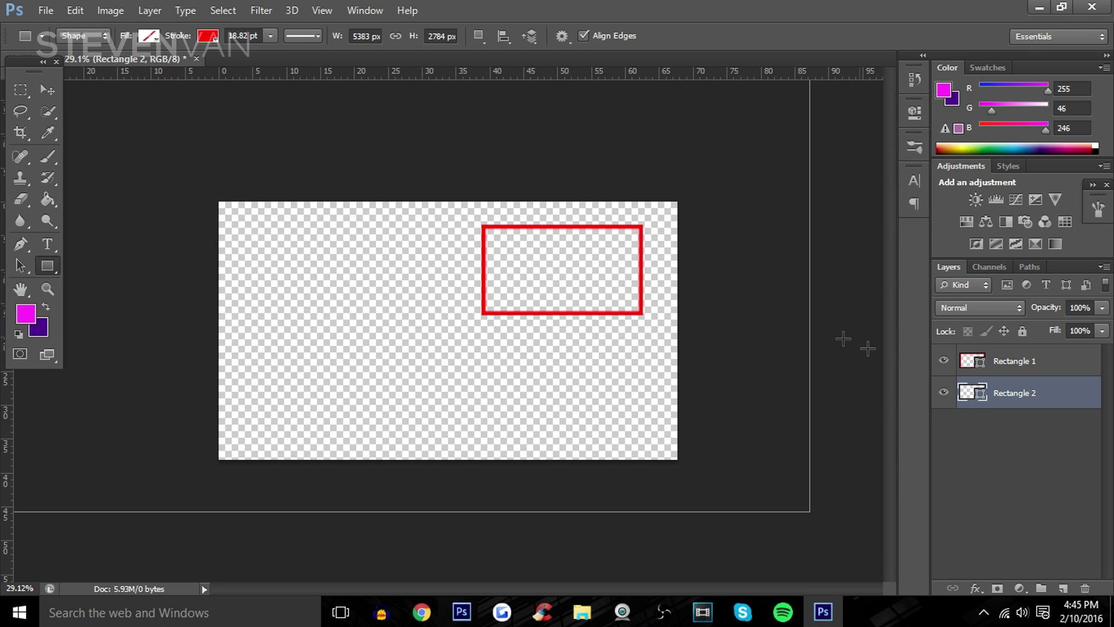
click(210, 43)
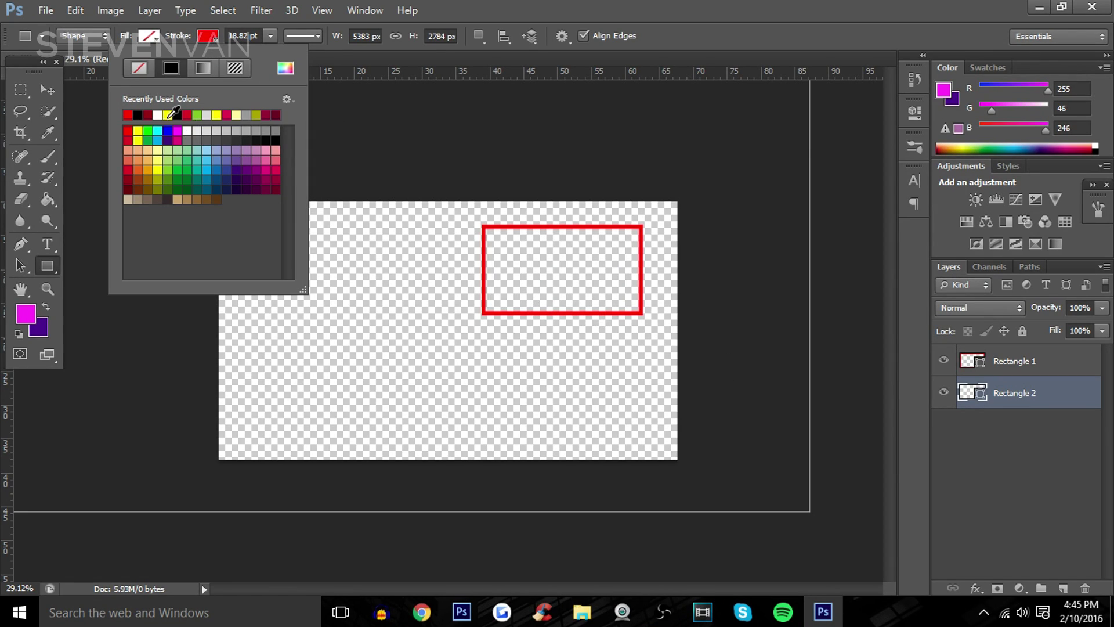
click(47, 91)
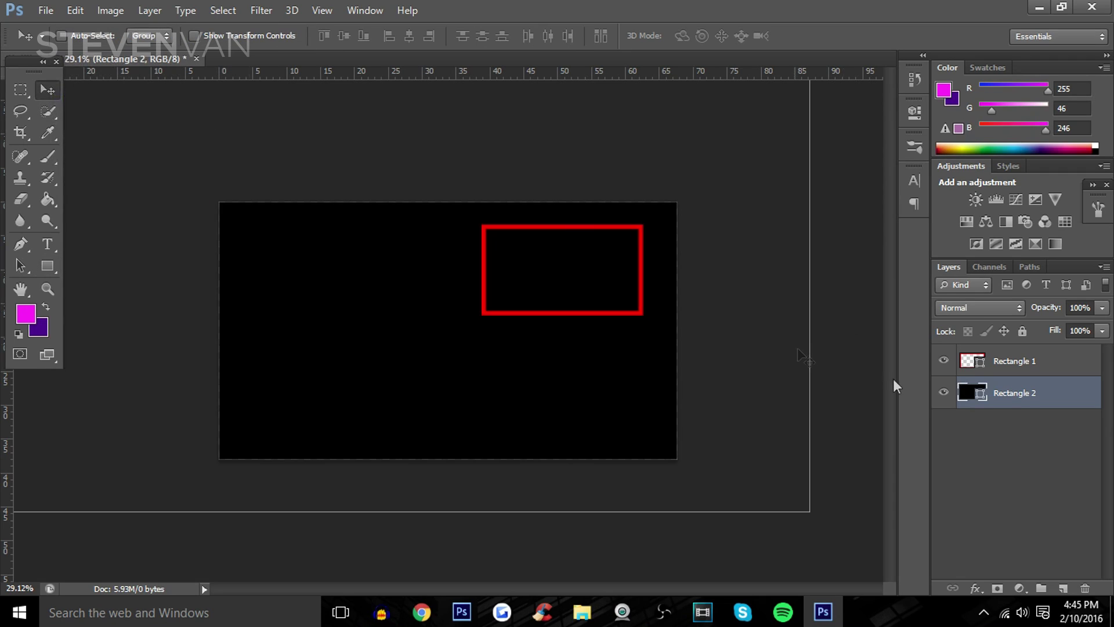
click(1009, 361)
- Zoom in on the red frame and select the Pen tool for drawing shapes
click(47, 288)
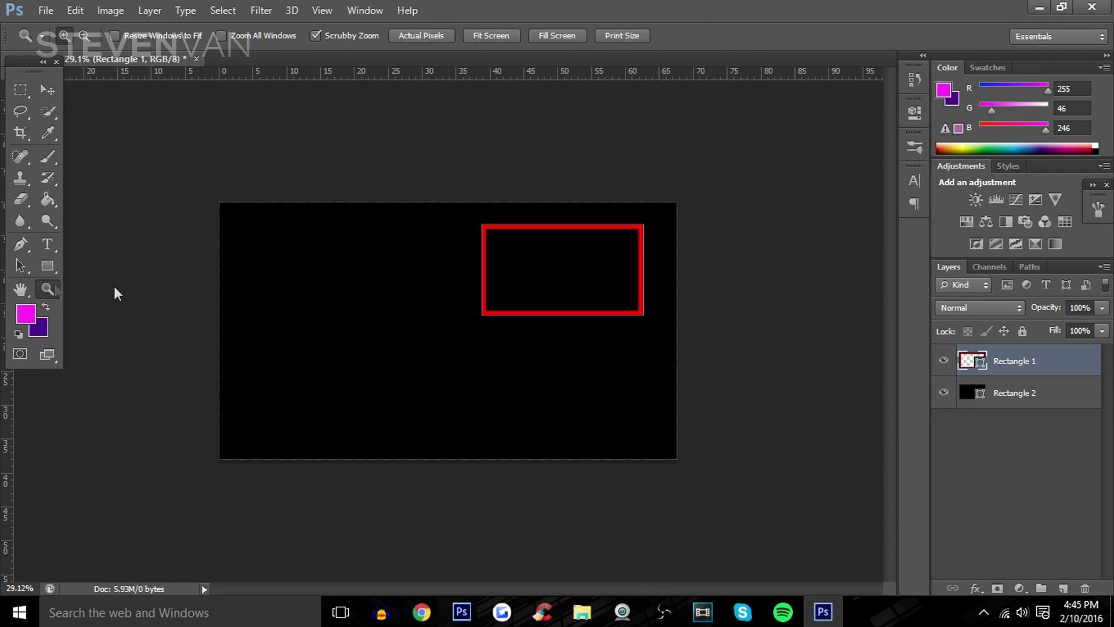
drag(616, 215, 891, 296)
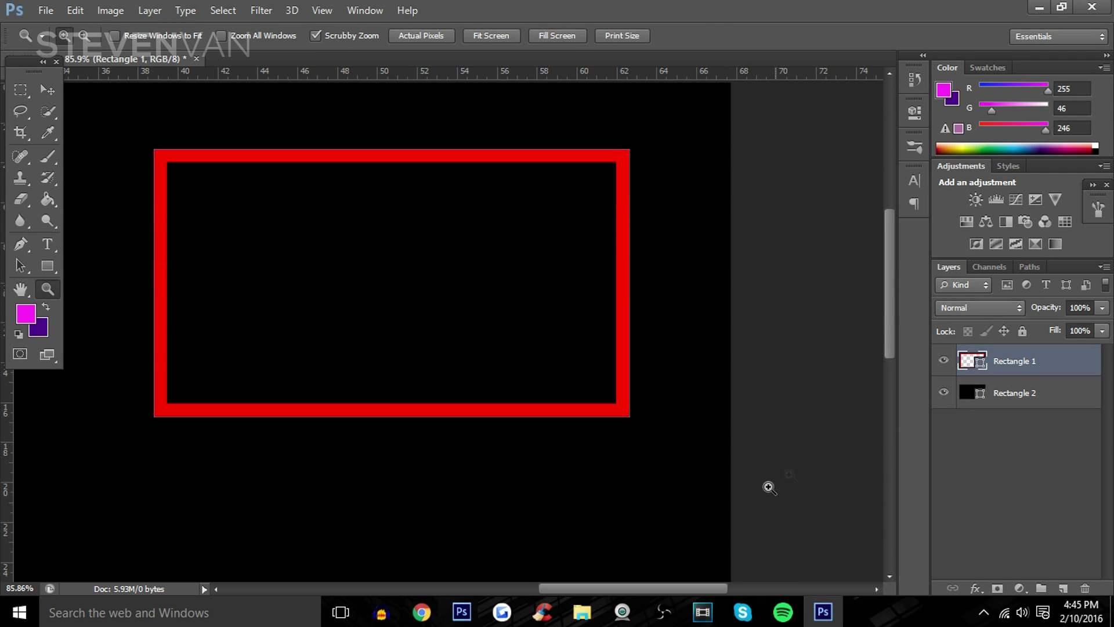
drag(685, 588, 668, 592)
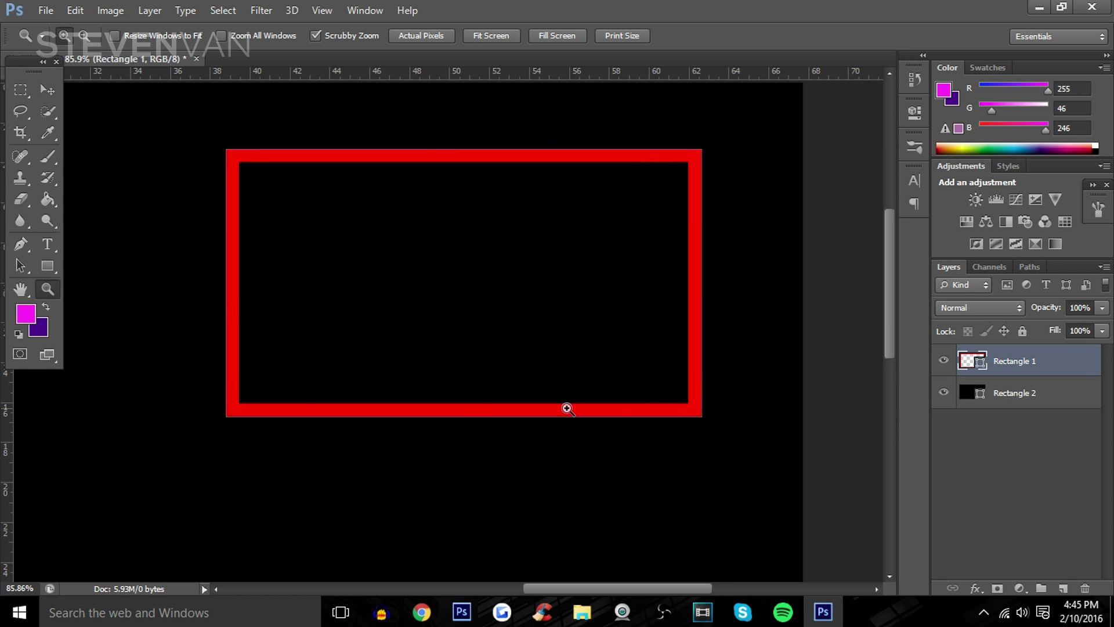
click(29, 247)
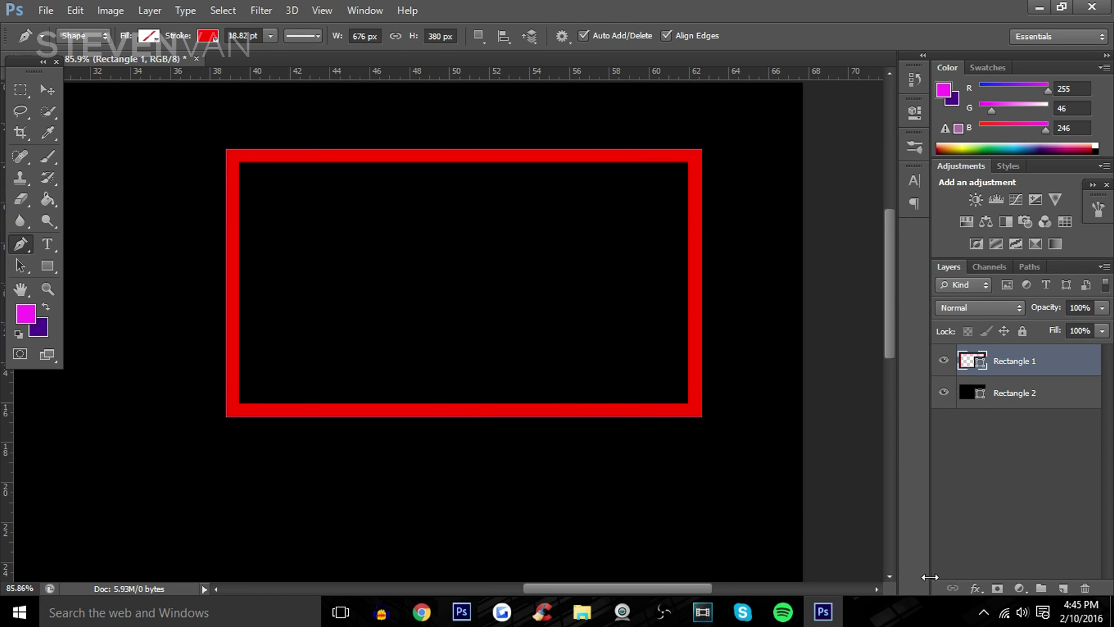
double_click(1064, 588)
key(ctrl+z)
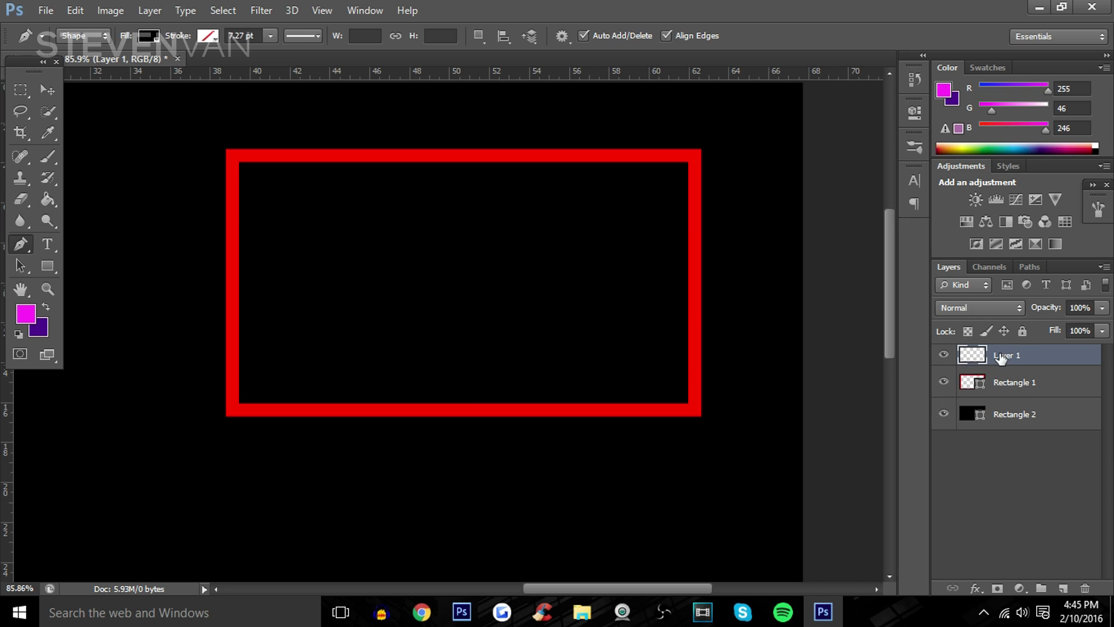
right_click(23, 247)
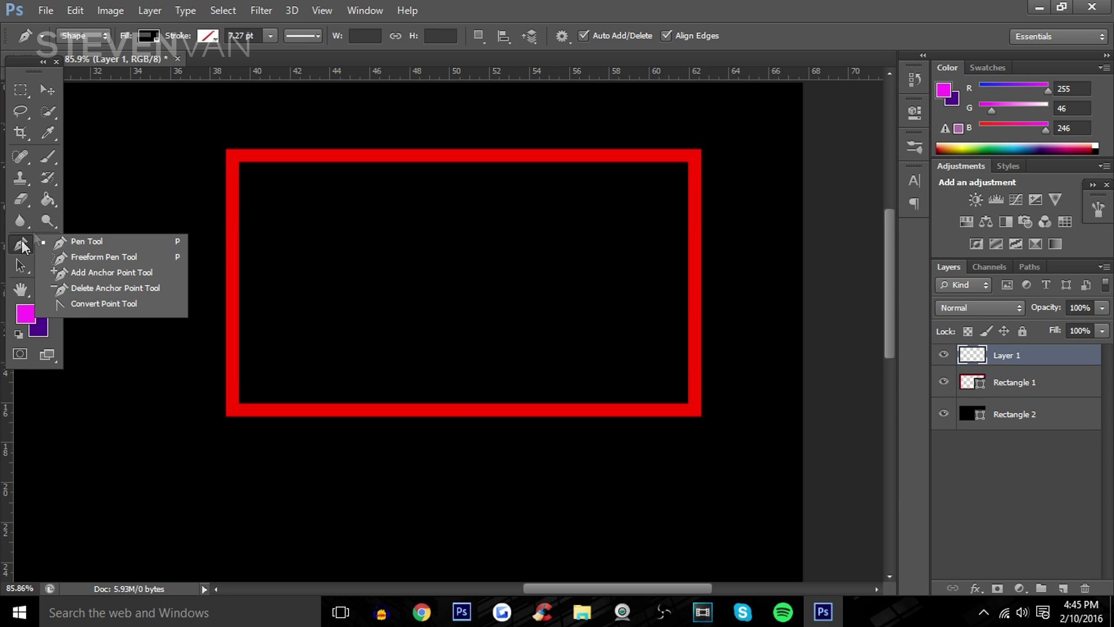
click(95, 53)
- Set the Pen shape fill to yellow with no stroke, and pull a horizontal guide from the ruler
click(146, 38)
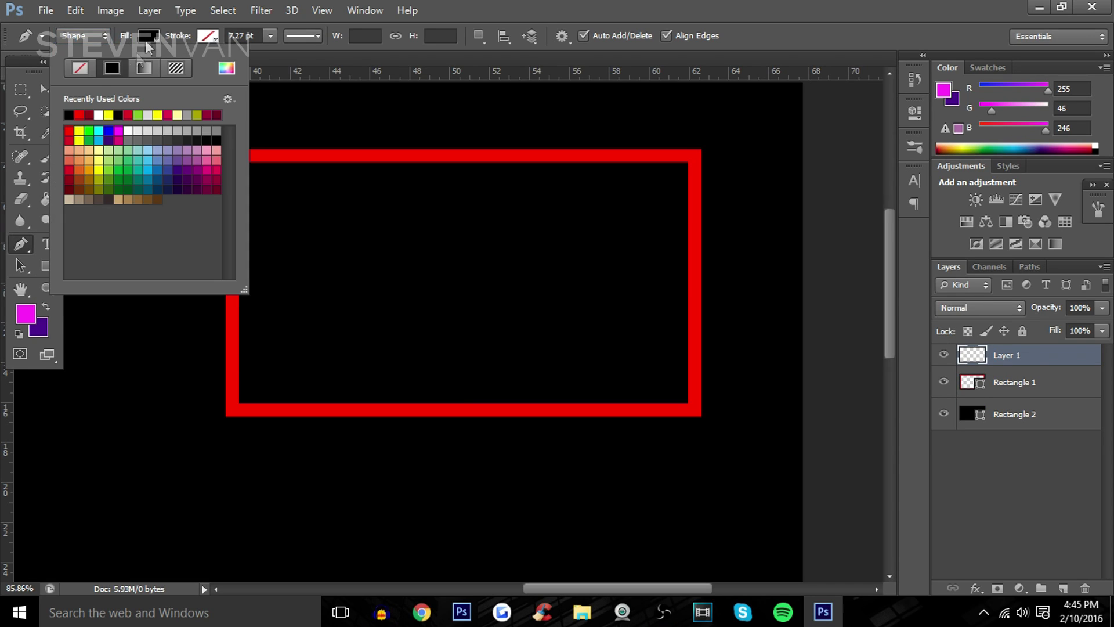
click(110, 114)
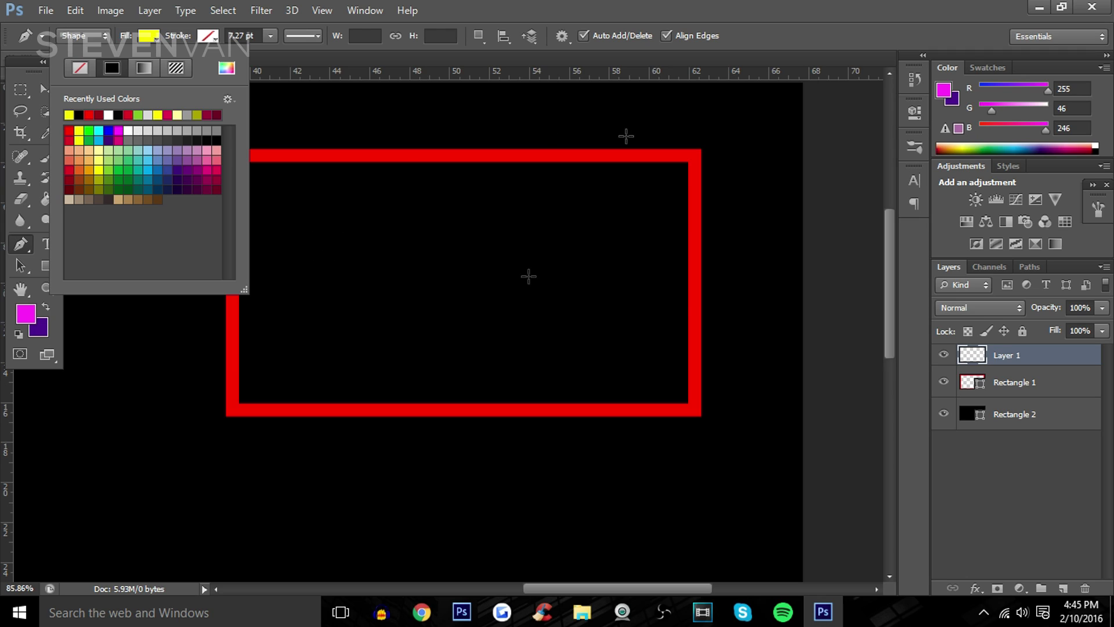
click(160, 299)
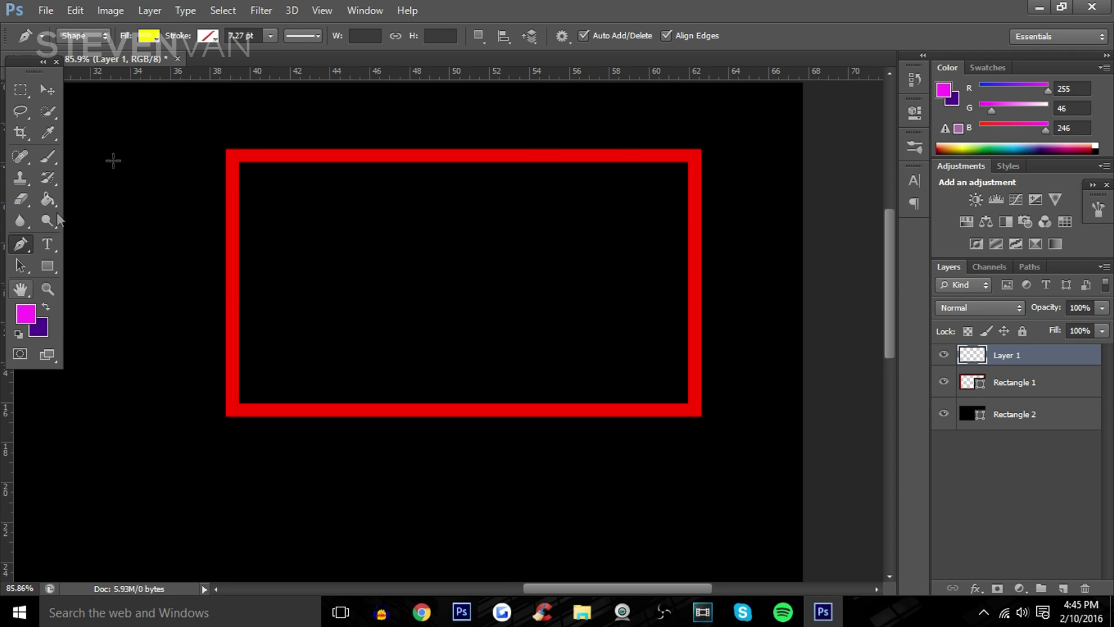
click(208, 37)
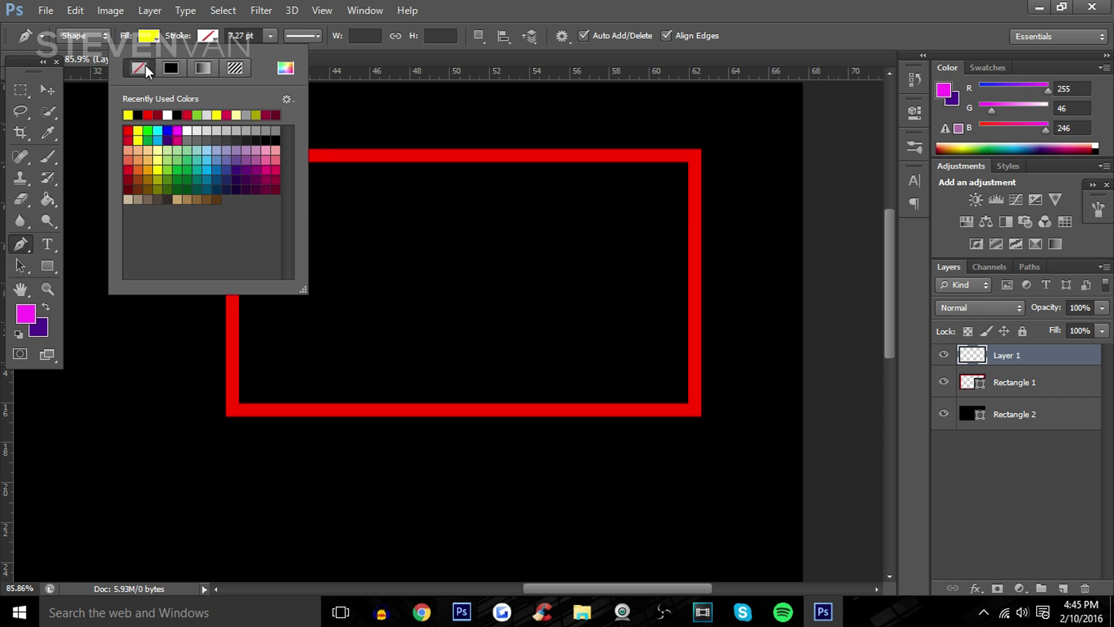
click(12, 346)
mouse_move(186, 78)
mouse_down()
mouse_move(192, 199)
mouse_move(159, 308)
mouse_move(175, 72)
mouse_up()
- Select all and centre Rectangle 1 horizontally and vertically on the canvas
scroll(343, 318, down, 3)
key(z)
drag(343, 319, 293, 314)
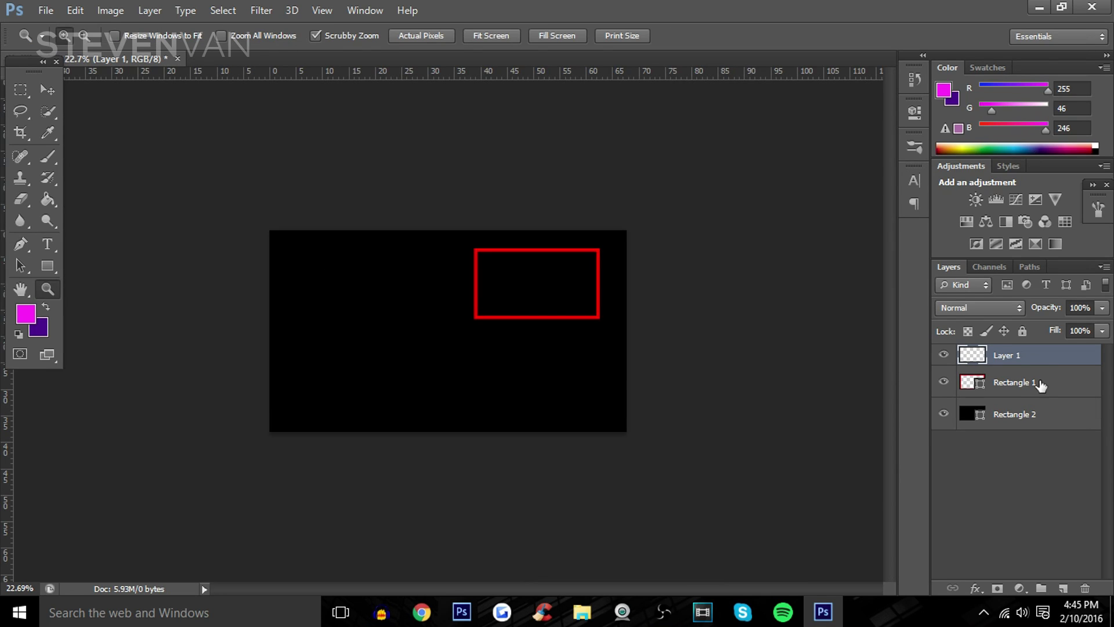
click(1036, 383)
key(ctrl+a)
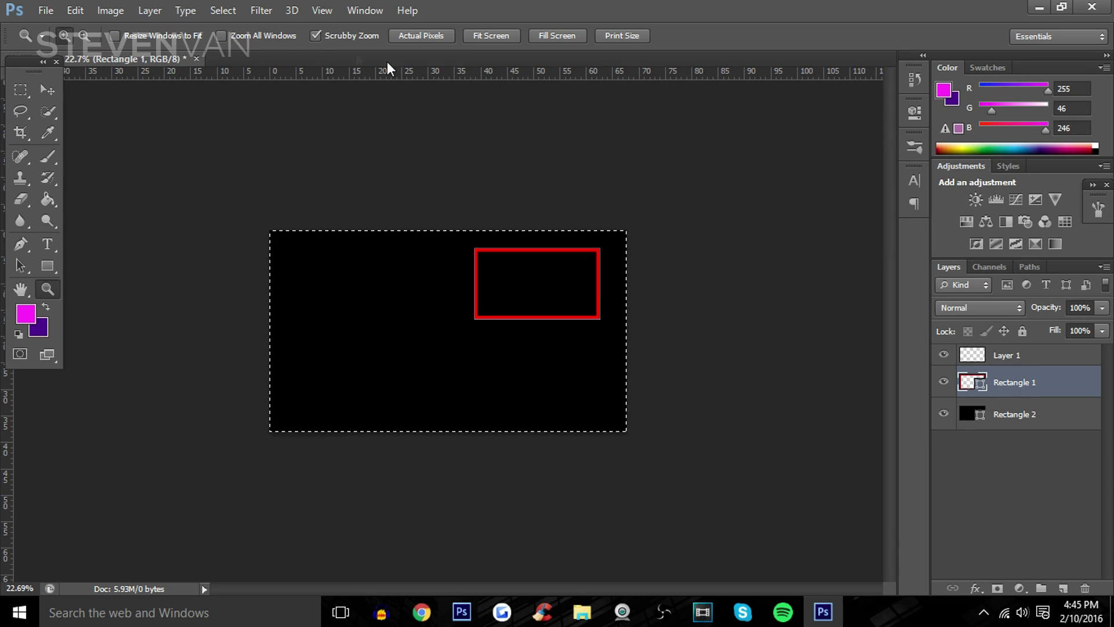
click(41, 91)
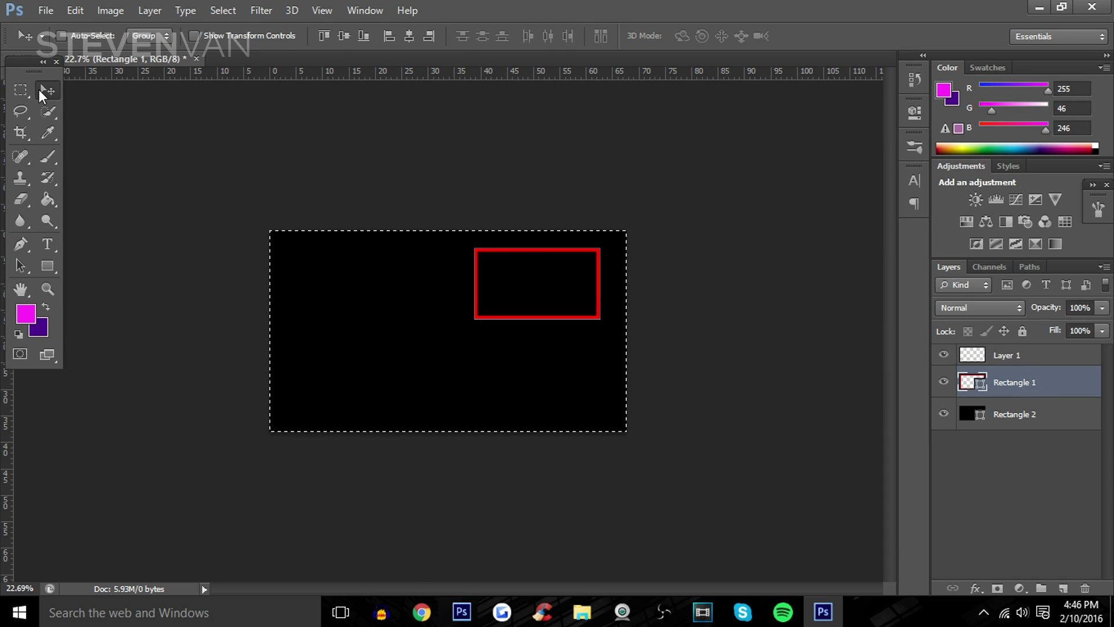
click(409, 37)
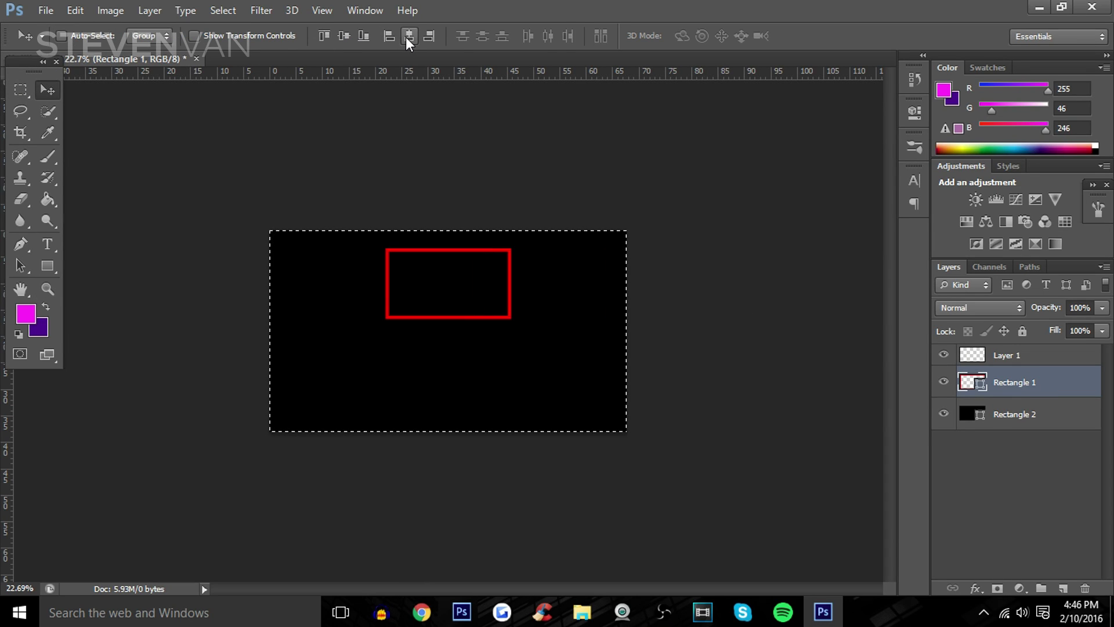
click(344, 37)
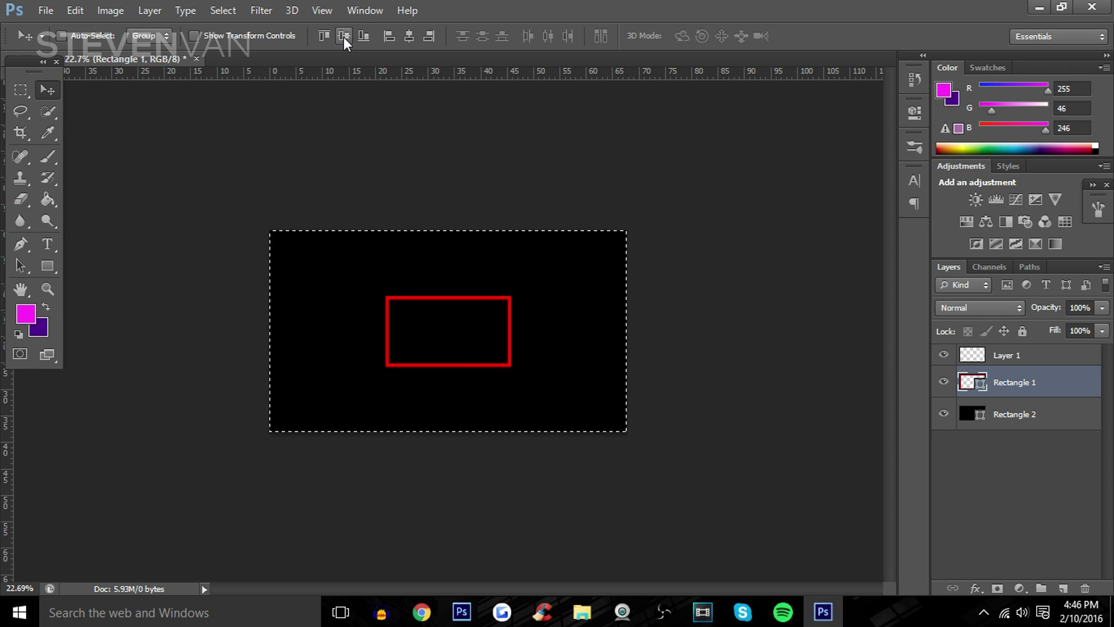
- Add vertical and horizontal guides crossing at the canvas centre, then select Layer 1
click(49, 288)
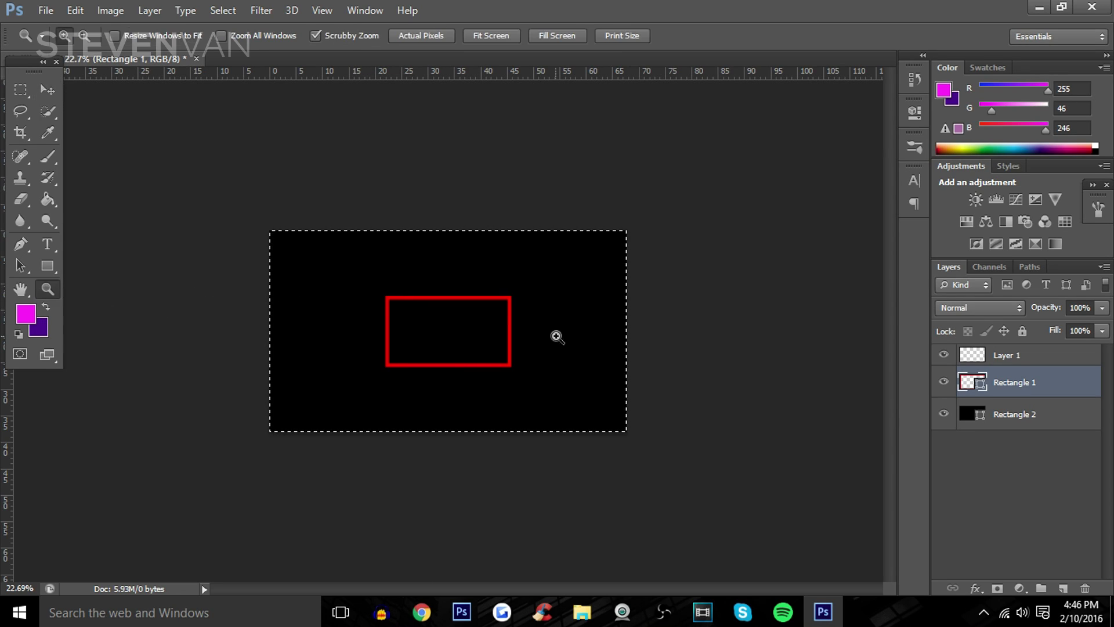
drag(558, 333, 569, 301)
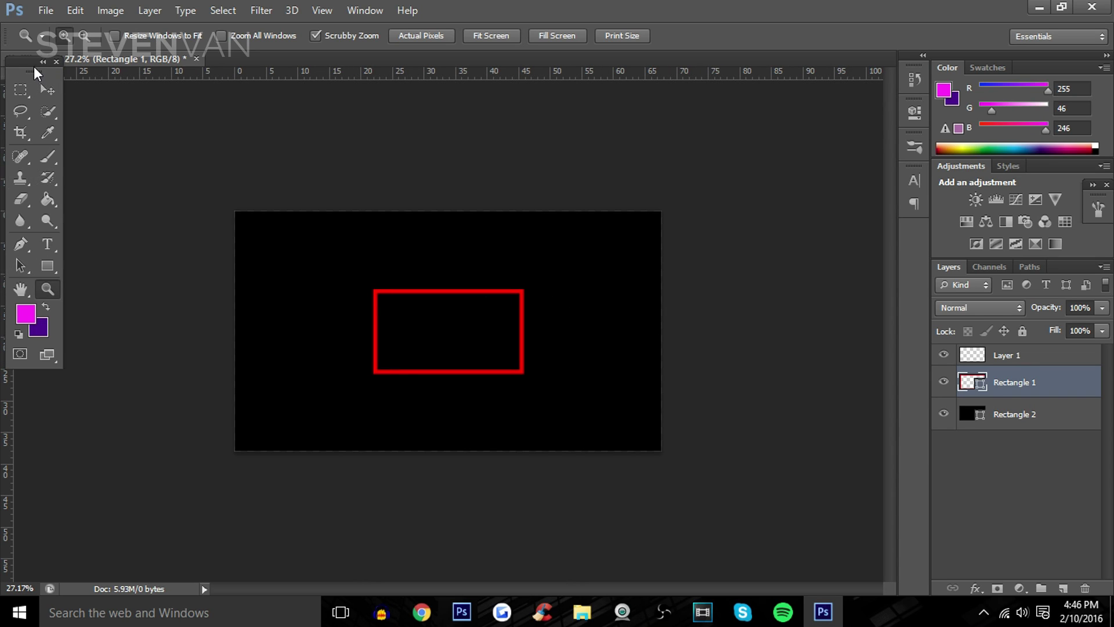
drag(33, 66, 89, 283)
drag(2, 230, 447, 250)
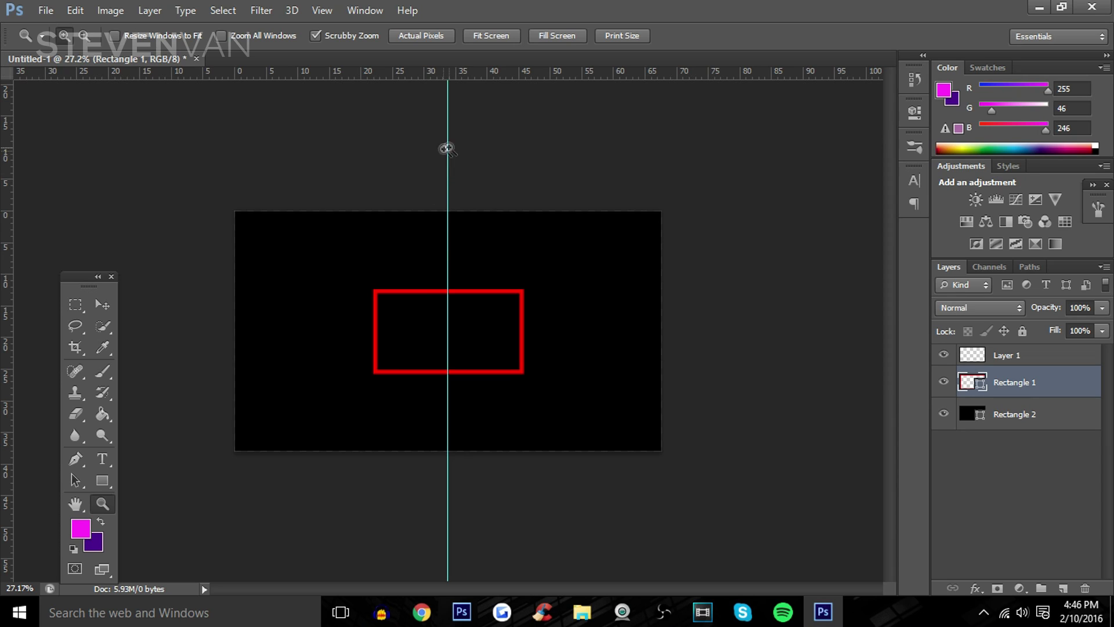
drag(468, 73, 503, 331)
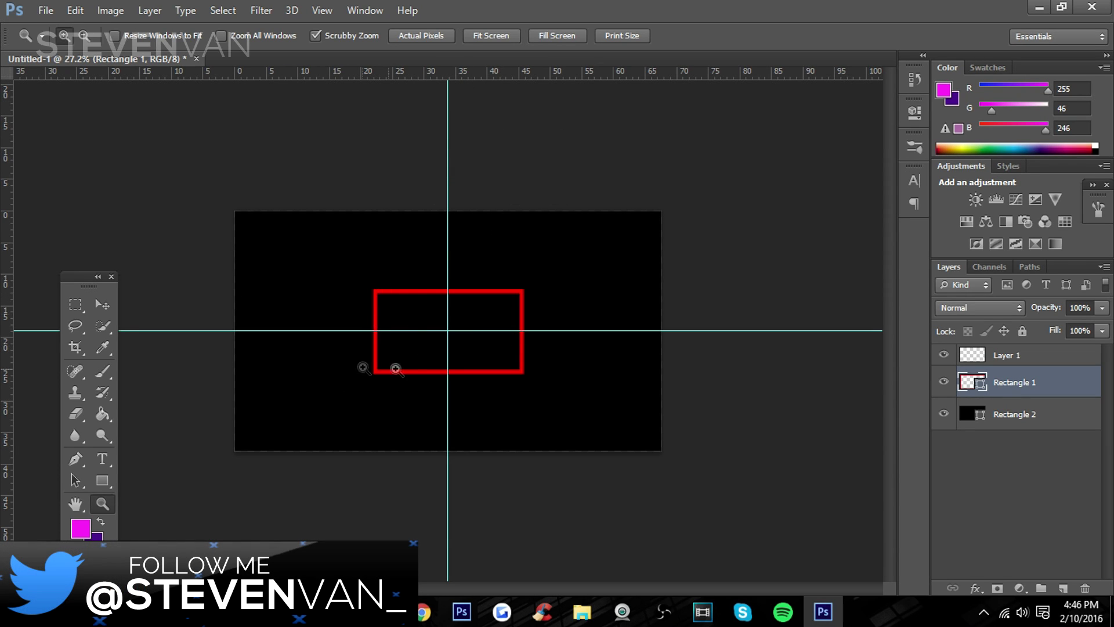
drag(516, 290, 567, 241)
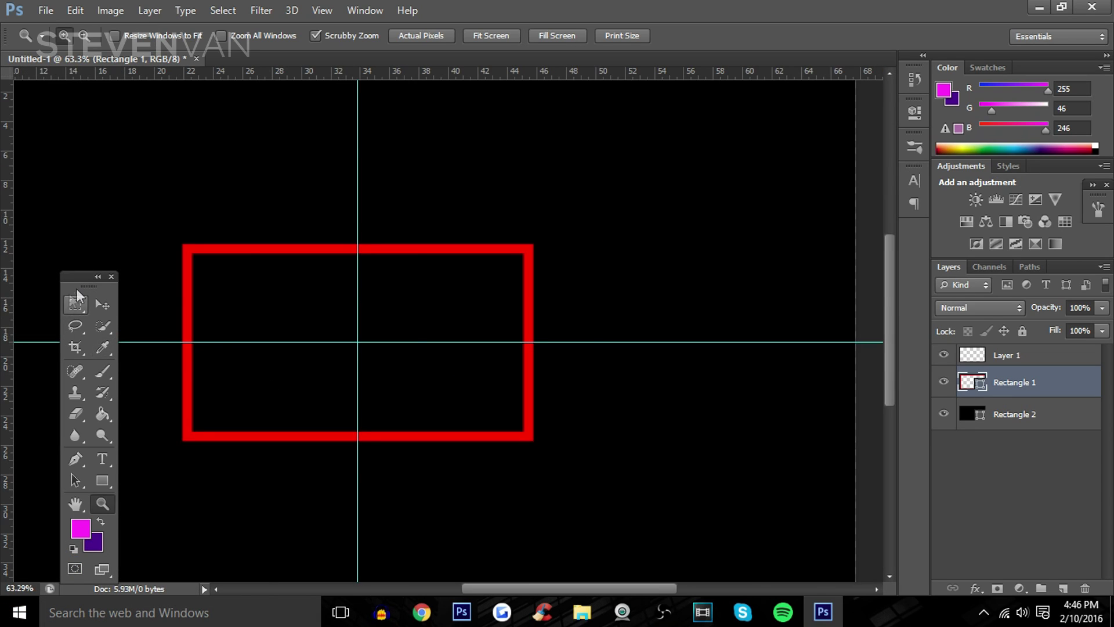
drag(75, 291, 4, 279)
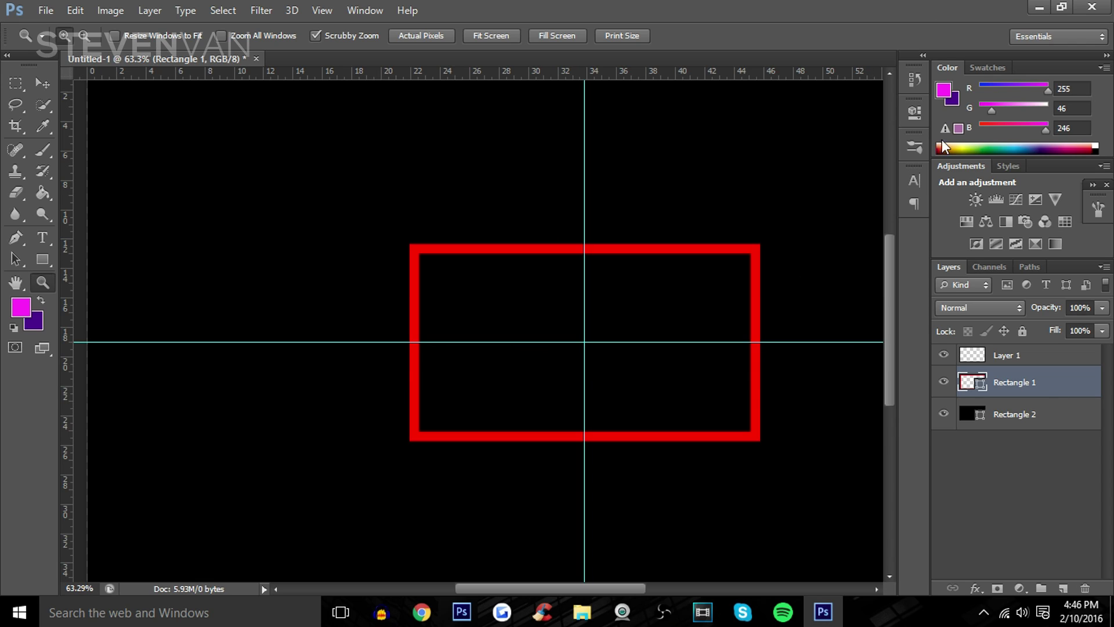
drag(712, 387, 741, 326)
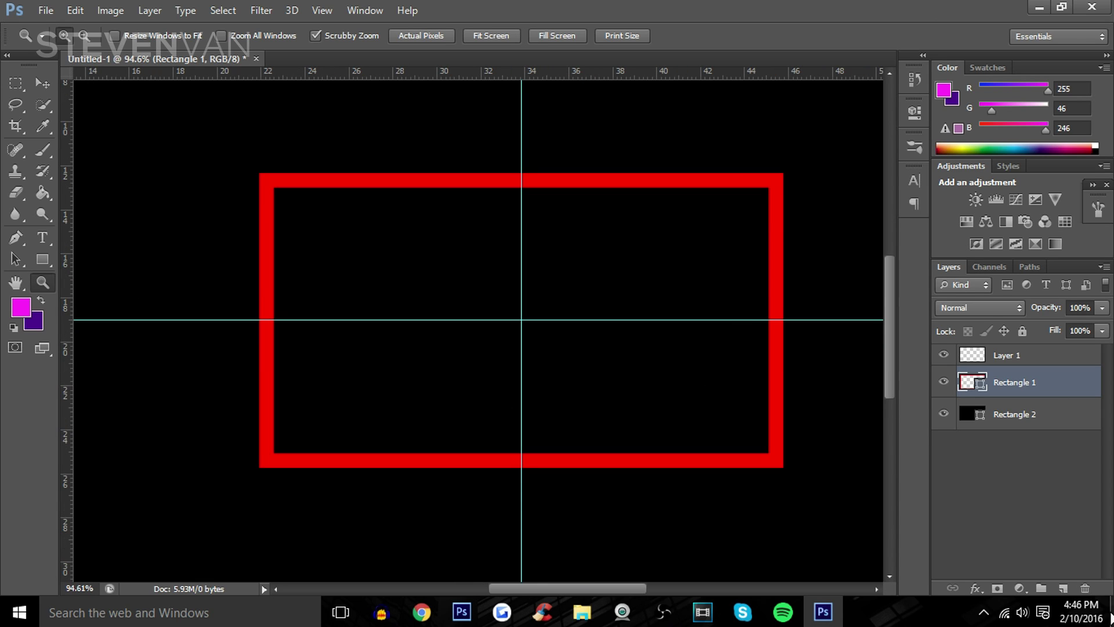
click(1023, 356)
- Click seven Pen anchor points to form a two-peaked yellow ridge from the bottom-left corner to the centre guide
click(16, 238)
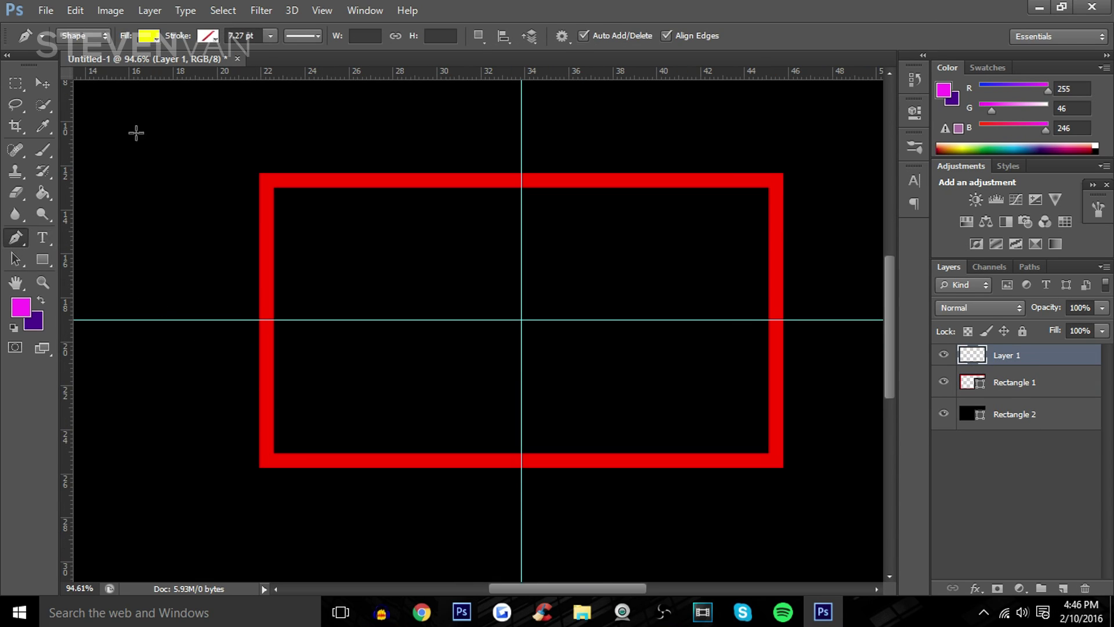
click(259, 471)
click(319, 438)
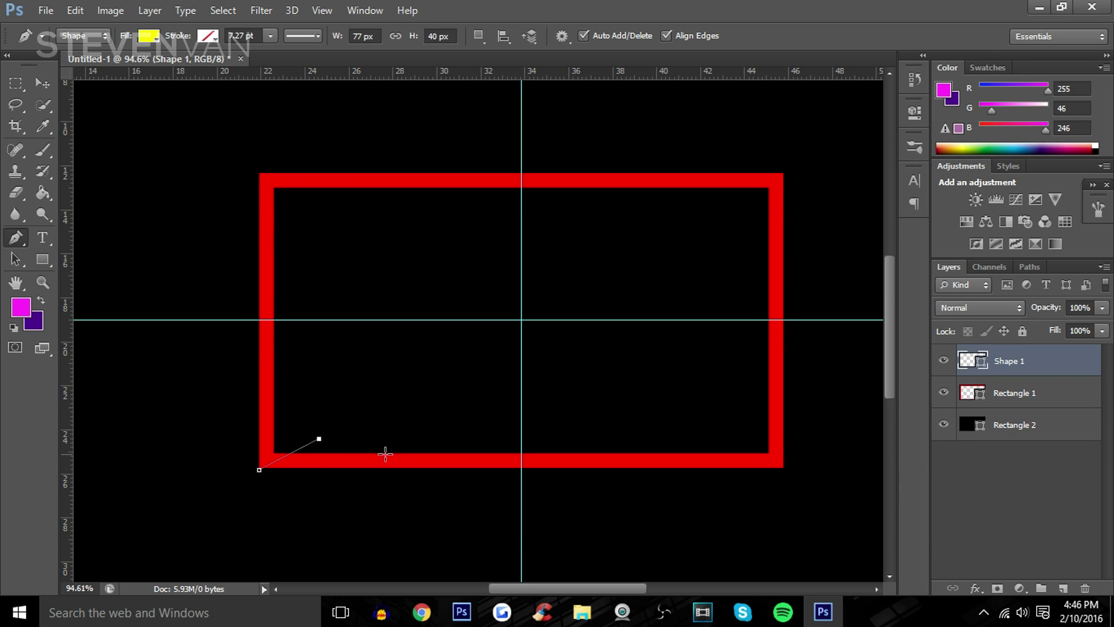
click(395, 455)
click(453, 454)
click(470, 444)
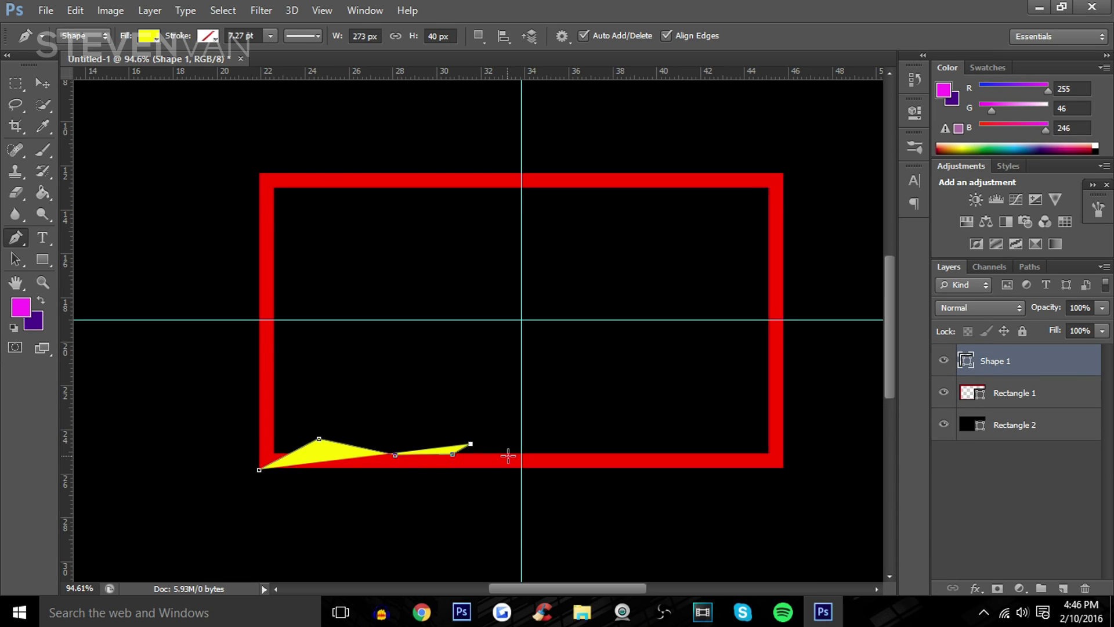
click(509, 457)
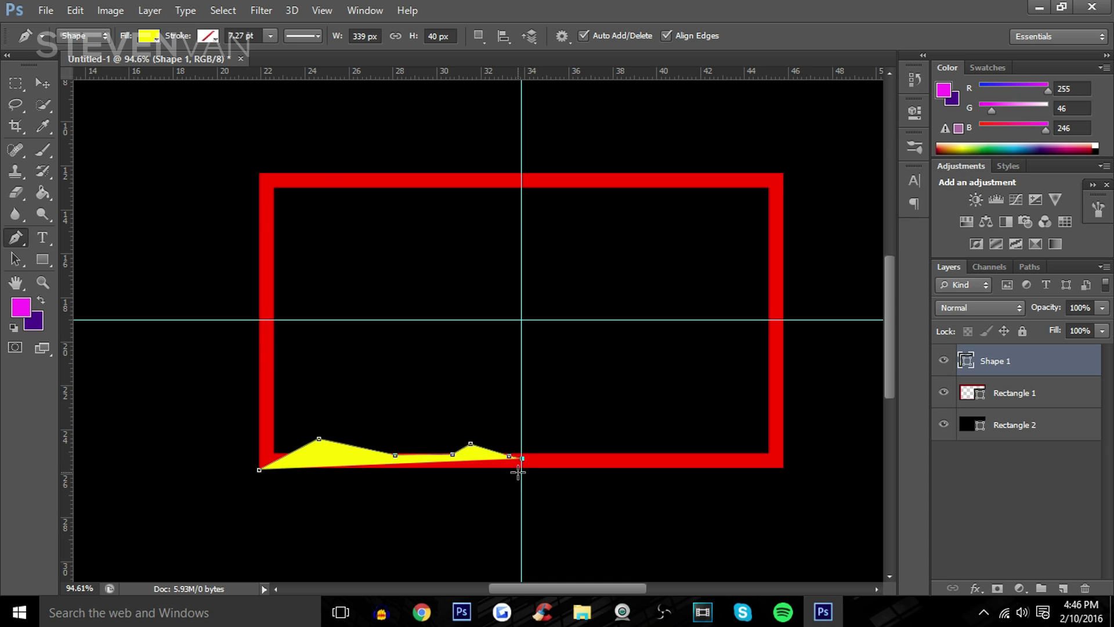
click(522, 470)
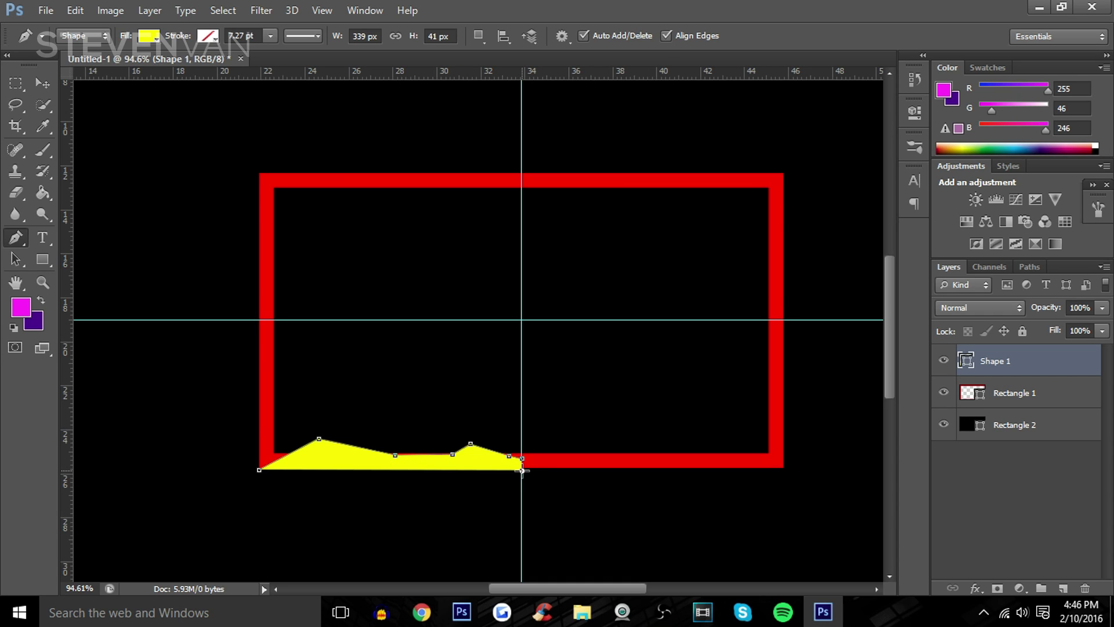
click(1091, 578)
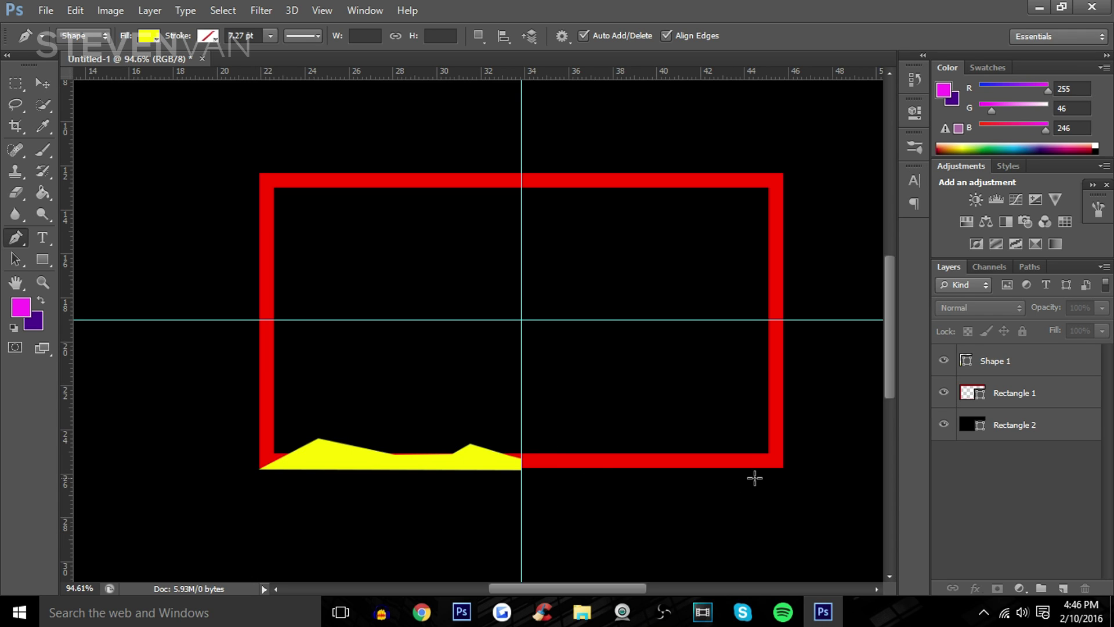
- Duplicate Shape 1, flip the copy horizontally, and move it to the bottom-right half
right_click(1033, 355)
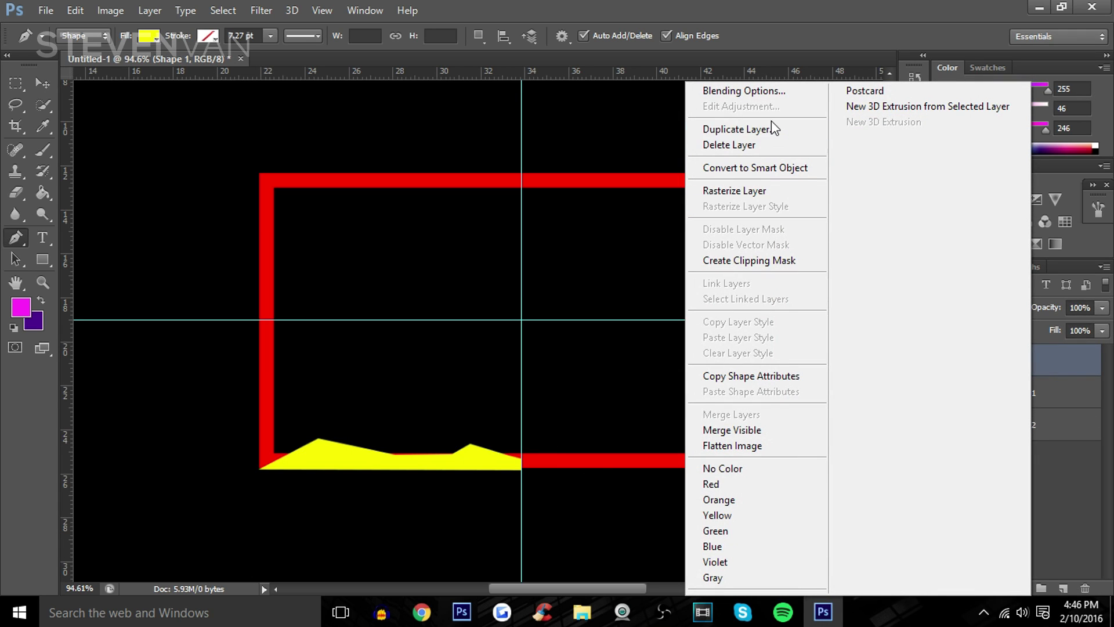
click(1042, 350)
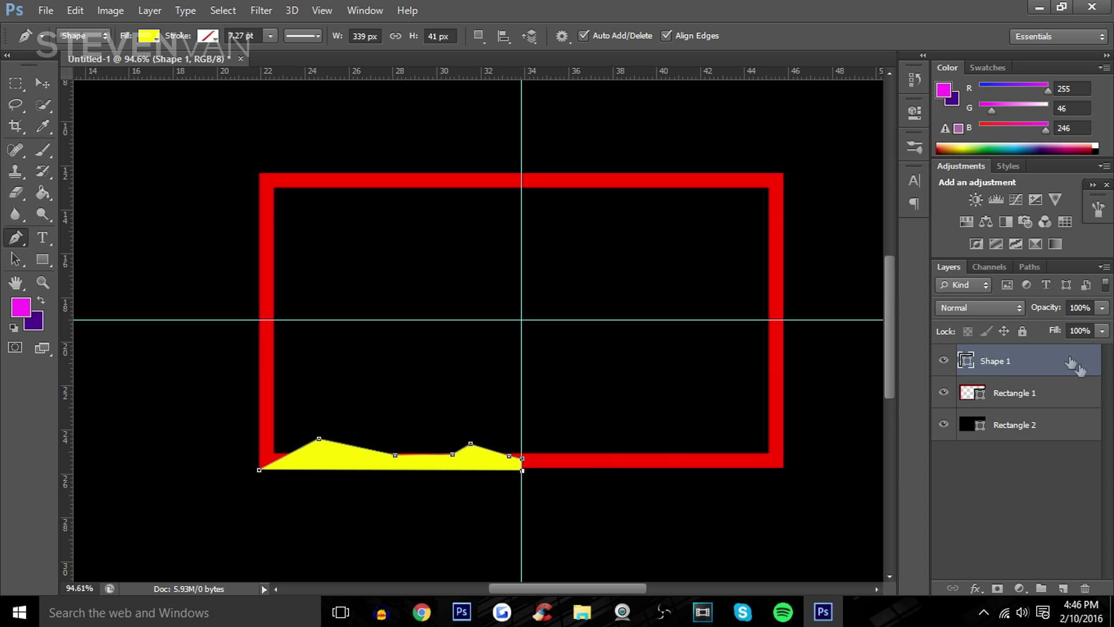
right_click(1052, 355)
click(762, 129)
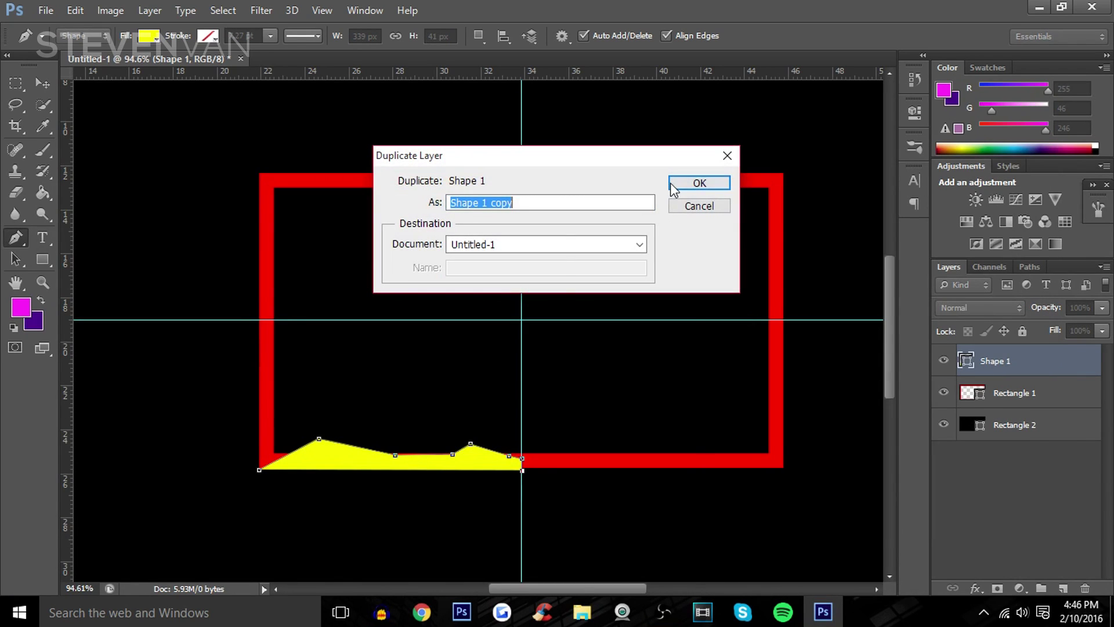
click(704, 182)
key(ctrl+t)
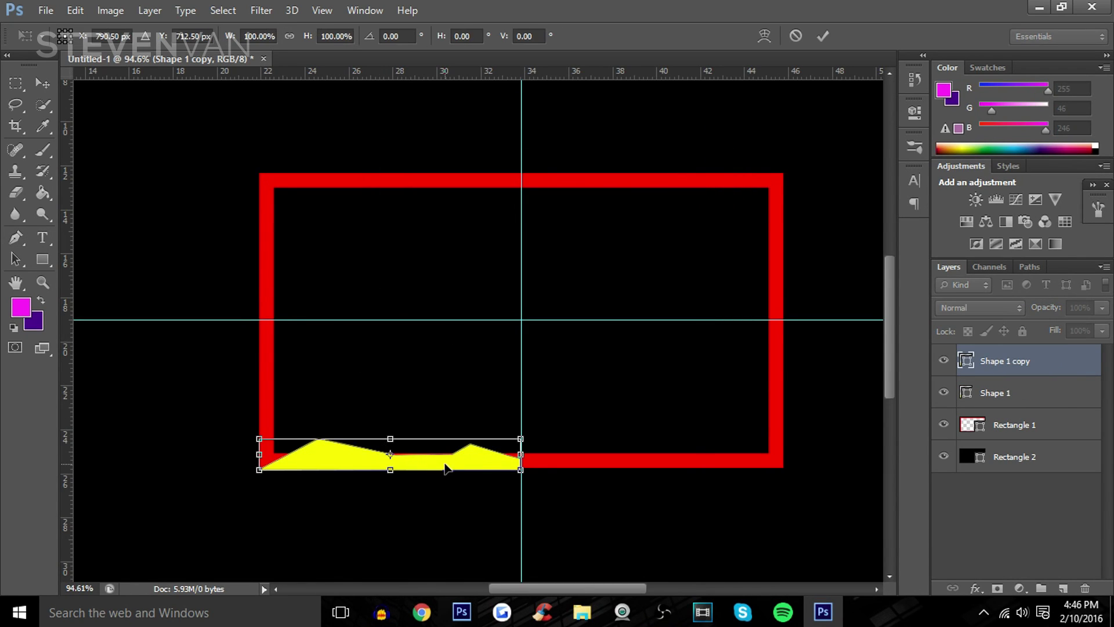
right_click(446, 468)
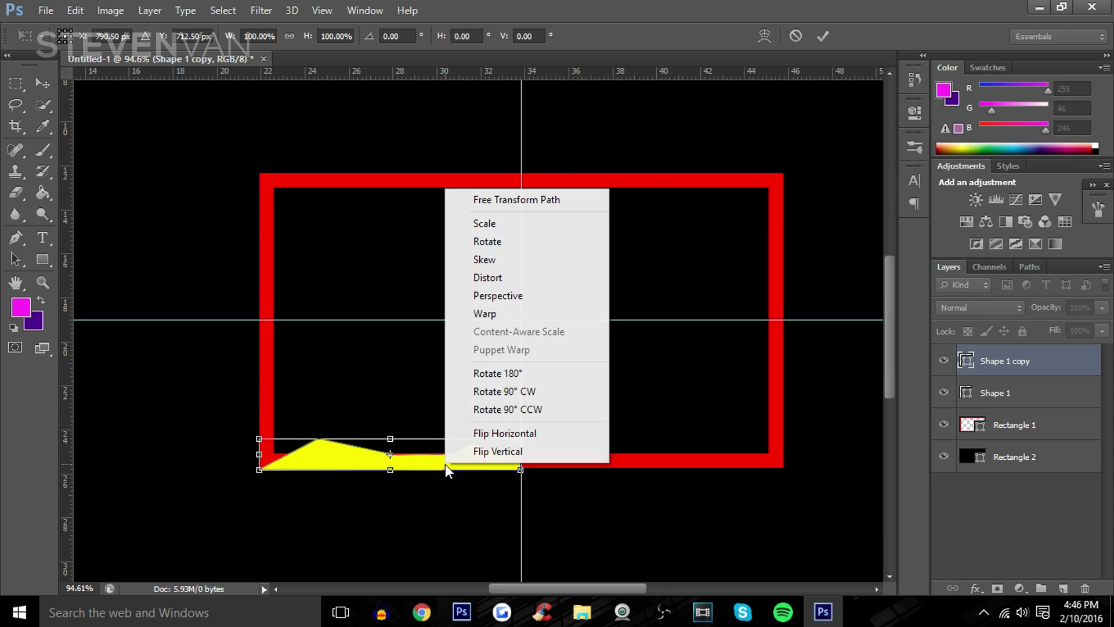
click(474, 434)
drag(466, 463, 730, 464)
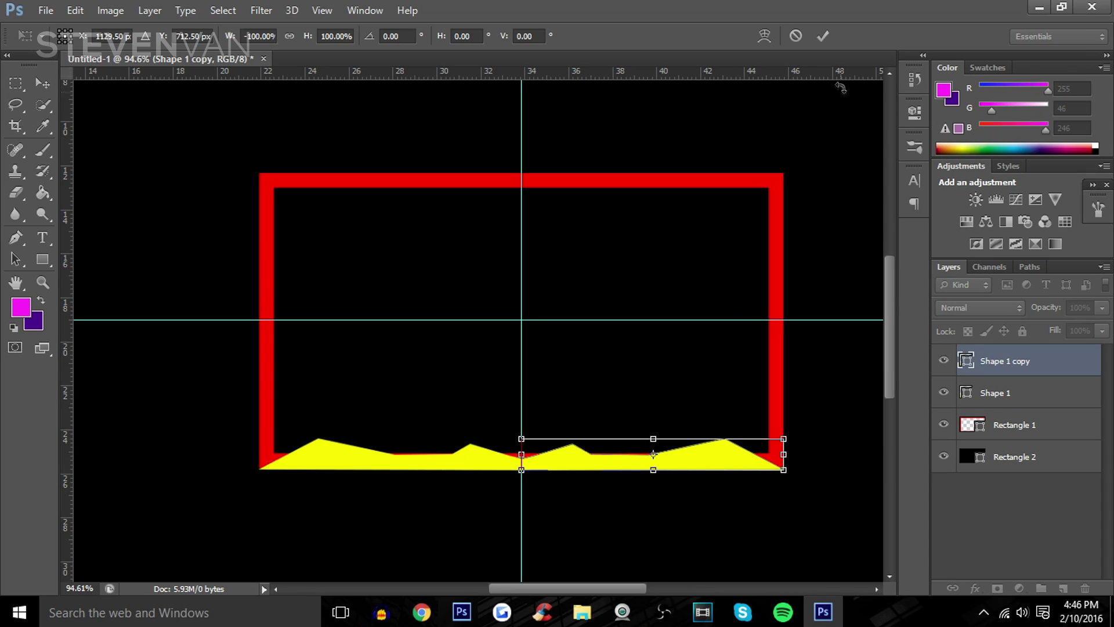
click(823, 36)
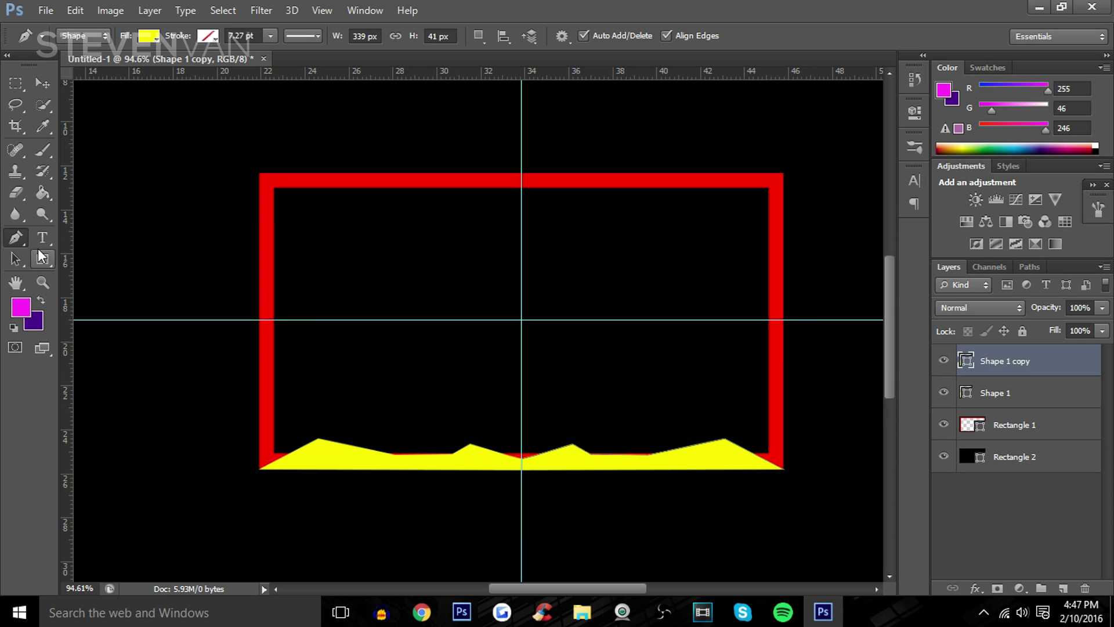
- On a new layer, draw a white jagged Shape 2 along the frame's bottom-left edge
click(150, 37)
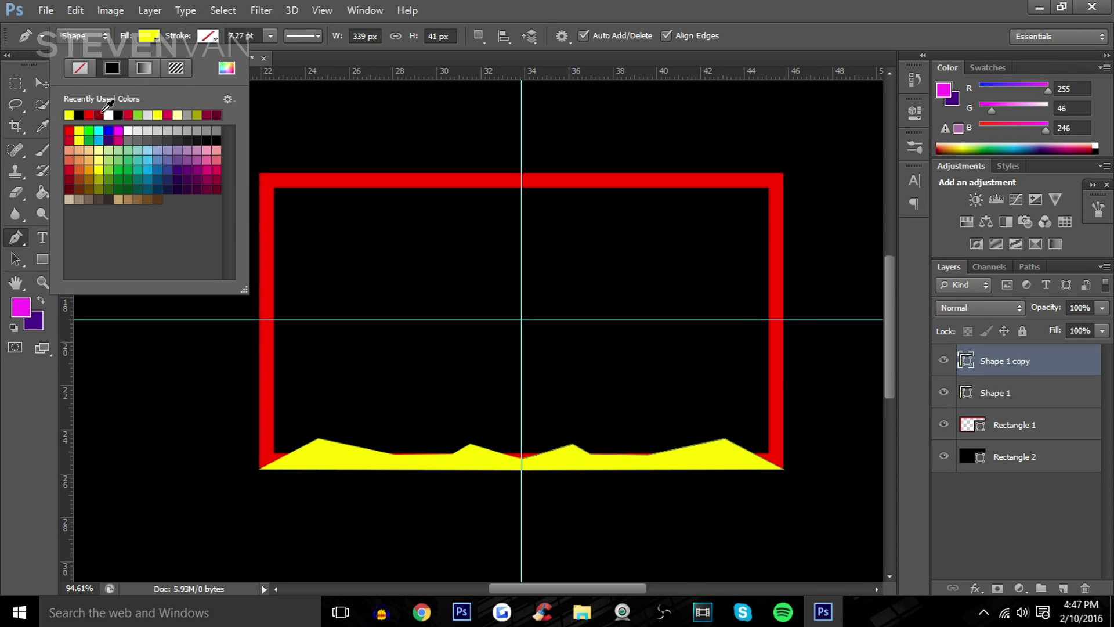
key(Escape)
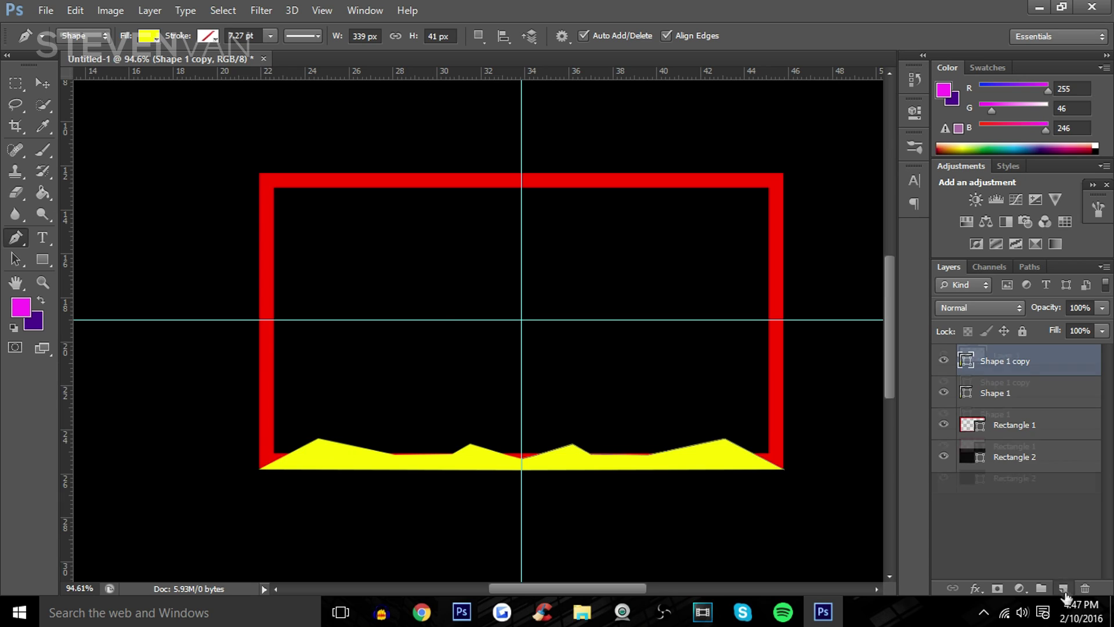
click(1063, 588)
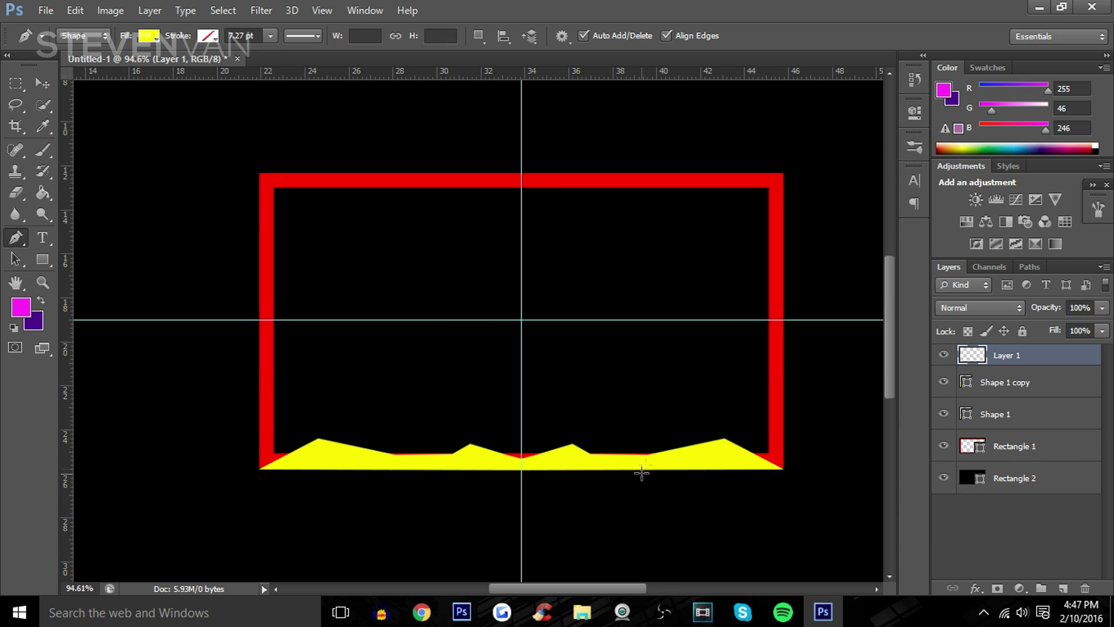
click(150, 37)
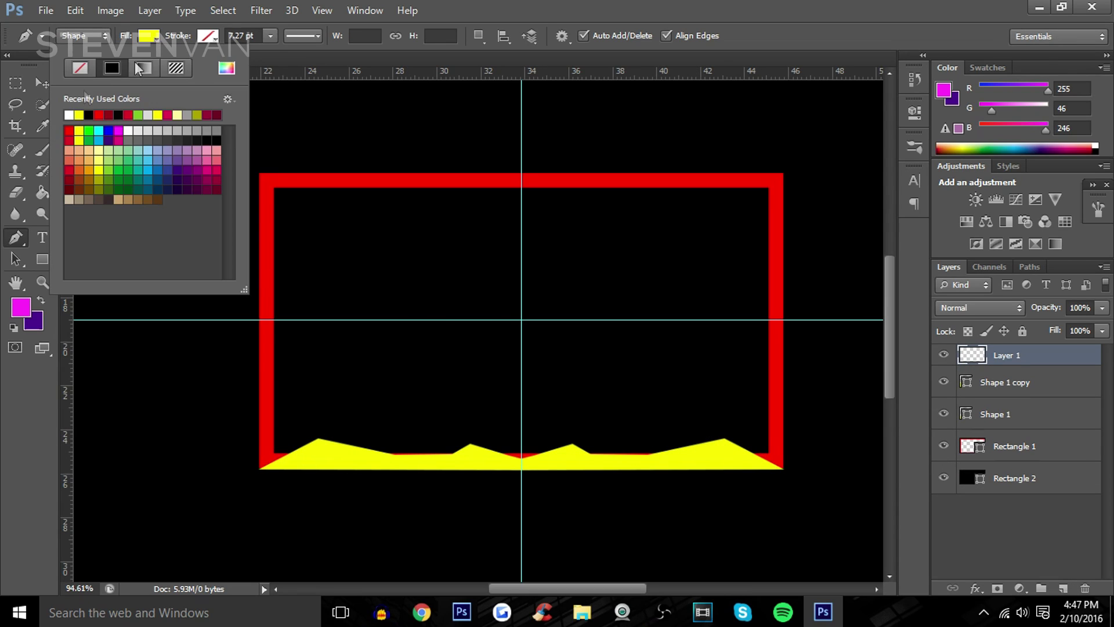
click(69, 114)
click(184, 357)
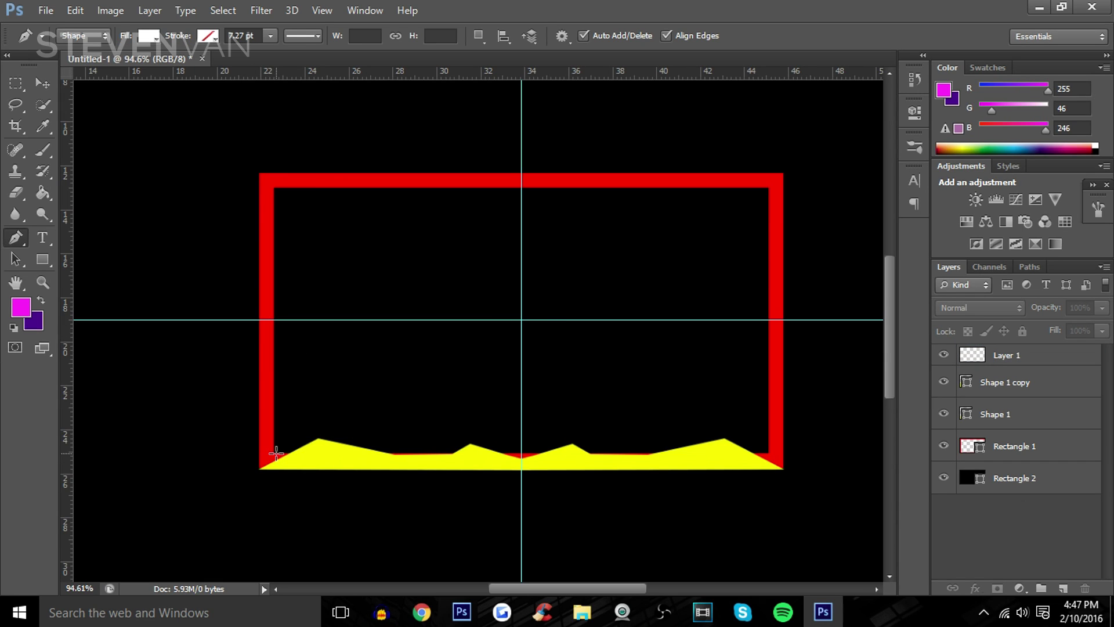
click(273, 454)
click(313, 467)
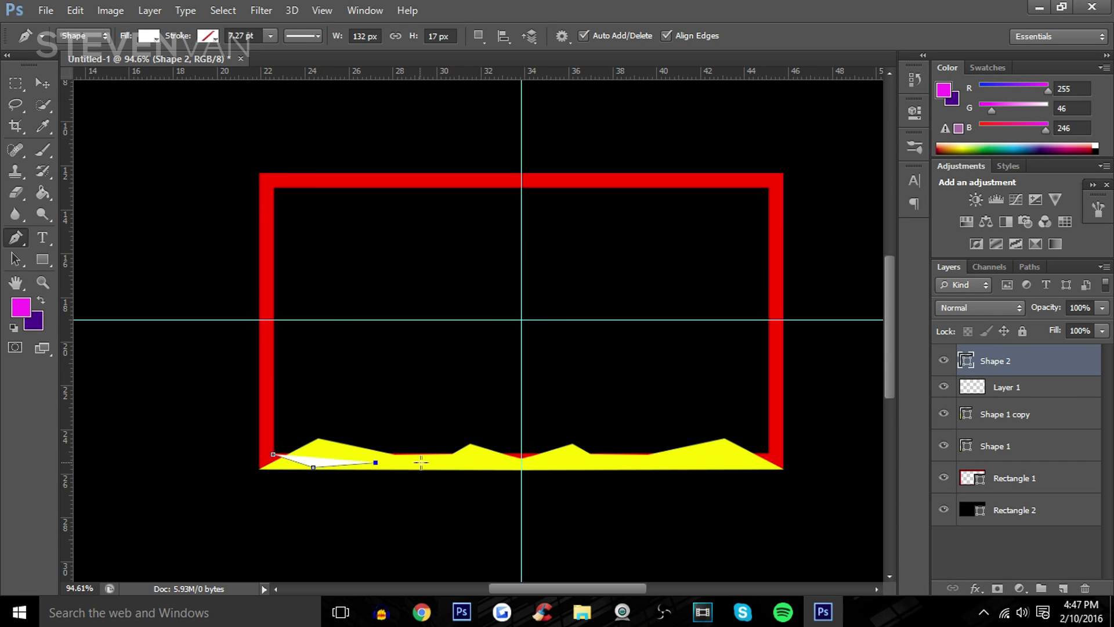
click(445, 468)
click(479, 468)
click(514, 462)
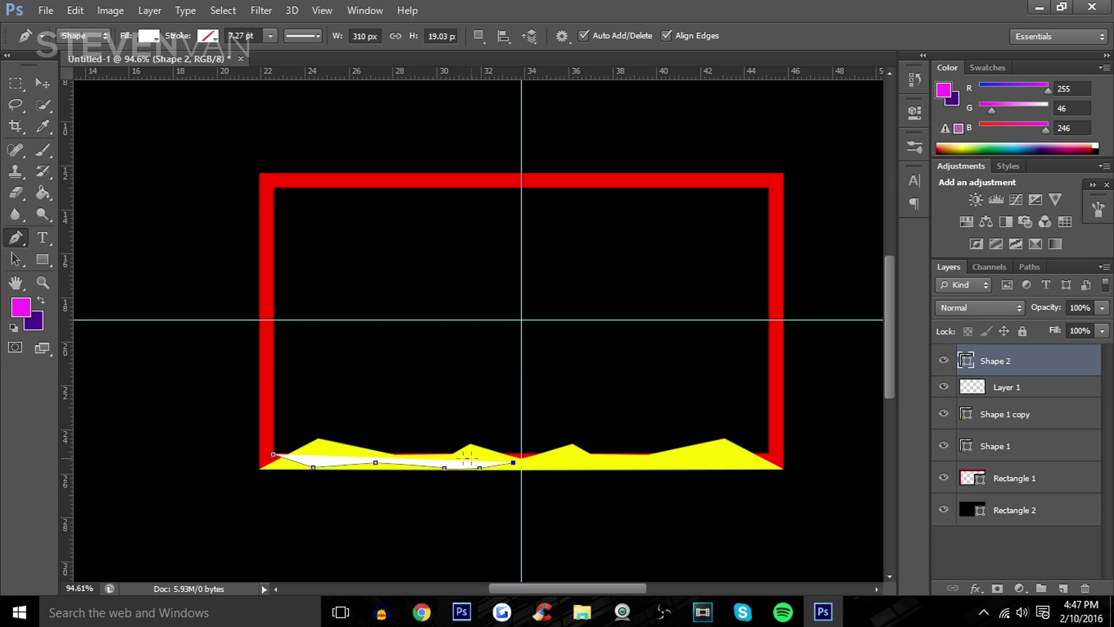
click(1008, 545)
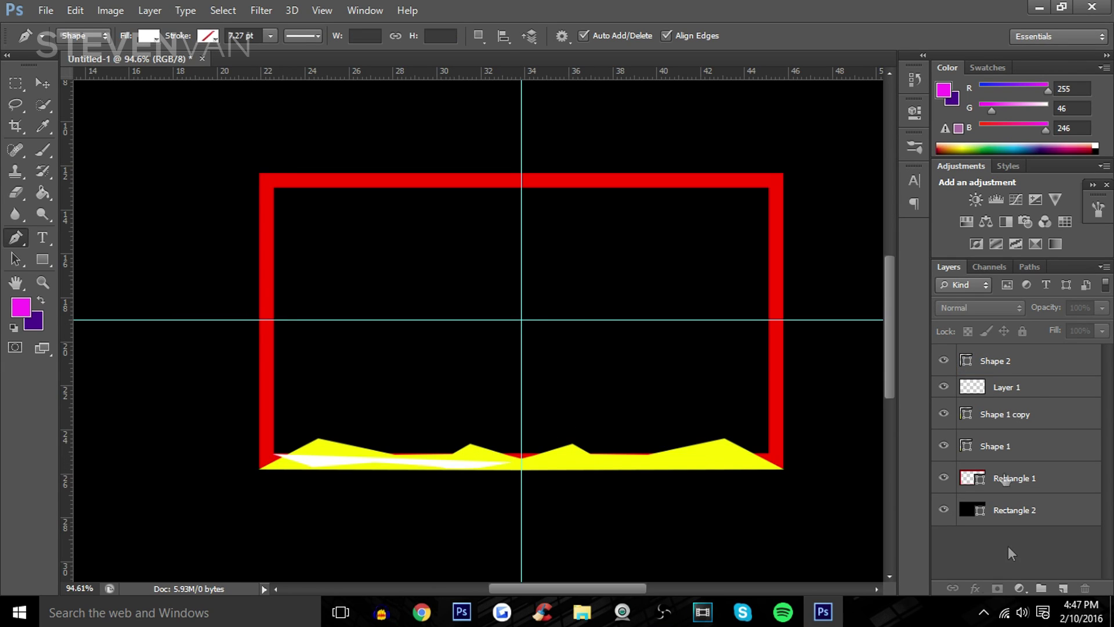
- Duplicate Shape 2, flip the copy horizontally, and position it along the bottom-right half
click(1079, 364)
right_click(1078, 364)
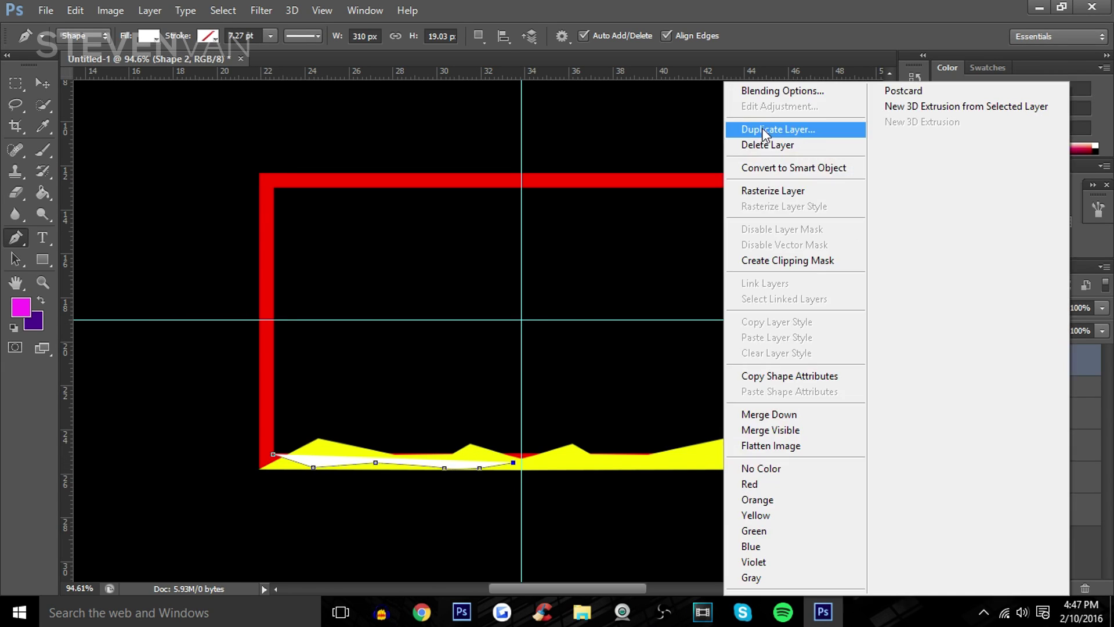
click(781, 131)
key(Return)
key(ctrl+t)
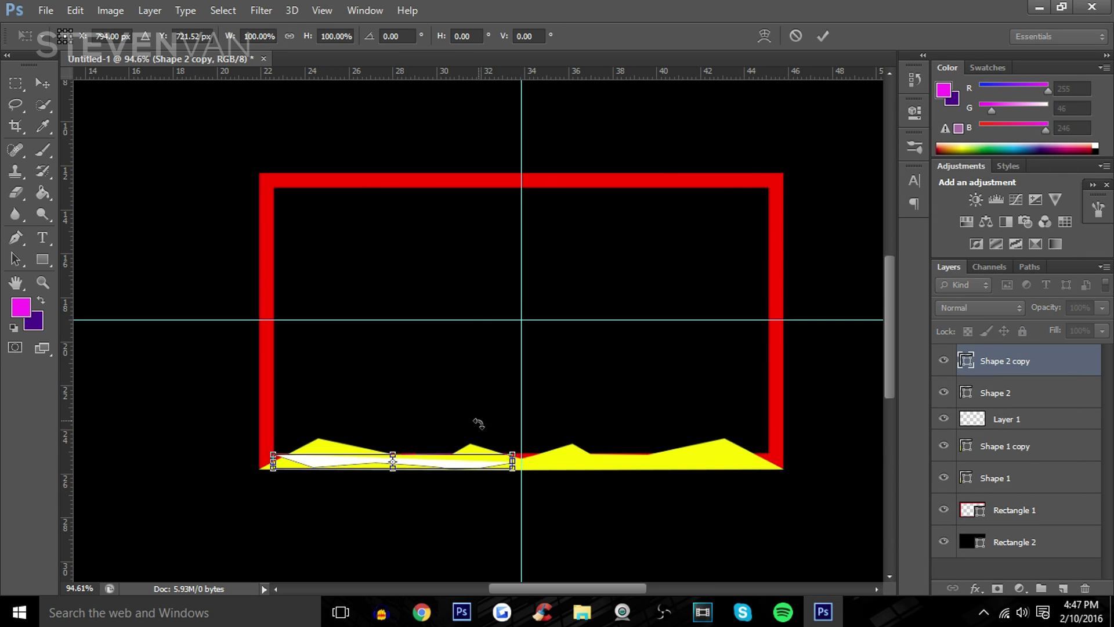
right_click(485, 466)
click(513, 429)
drag(509, 465, 696, 464)
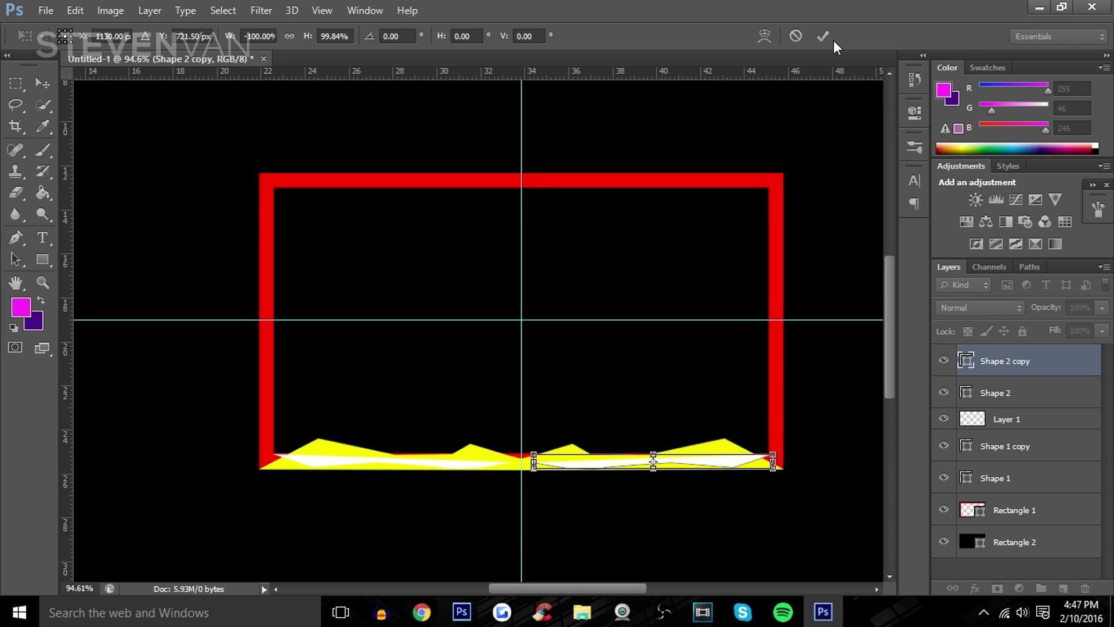
click(824, 37)
click(42, 83)
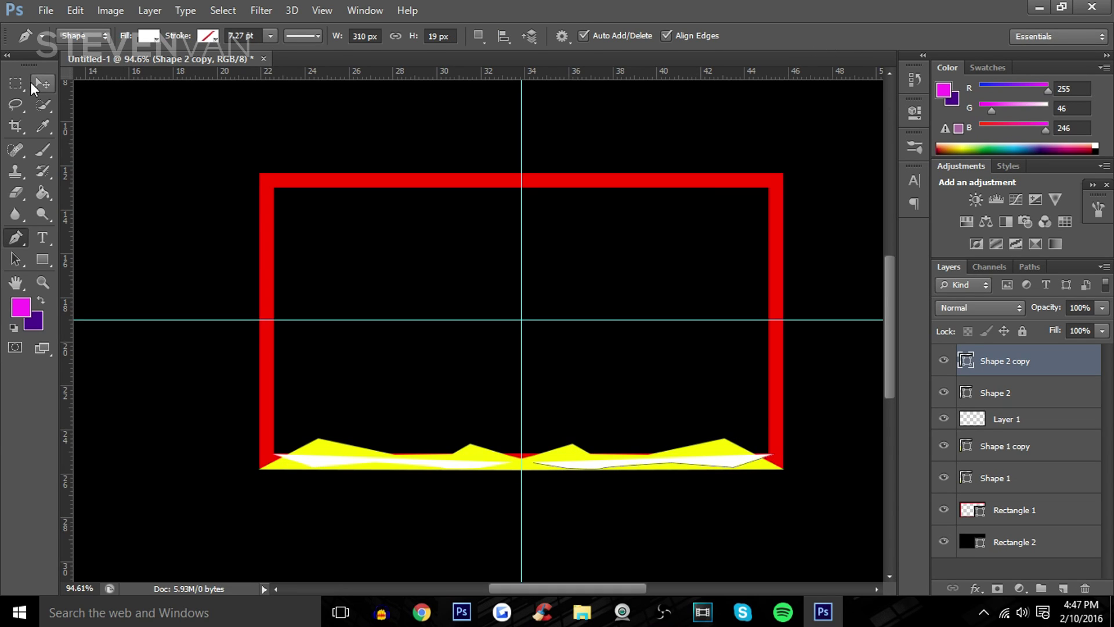
drag(501, 310, 496, 312)
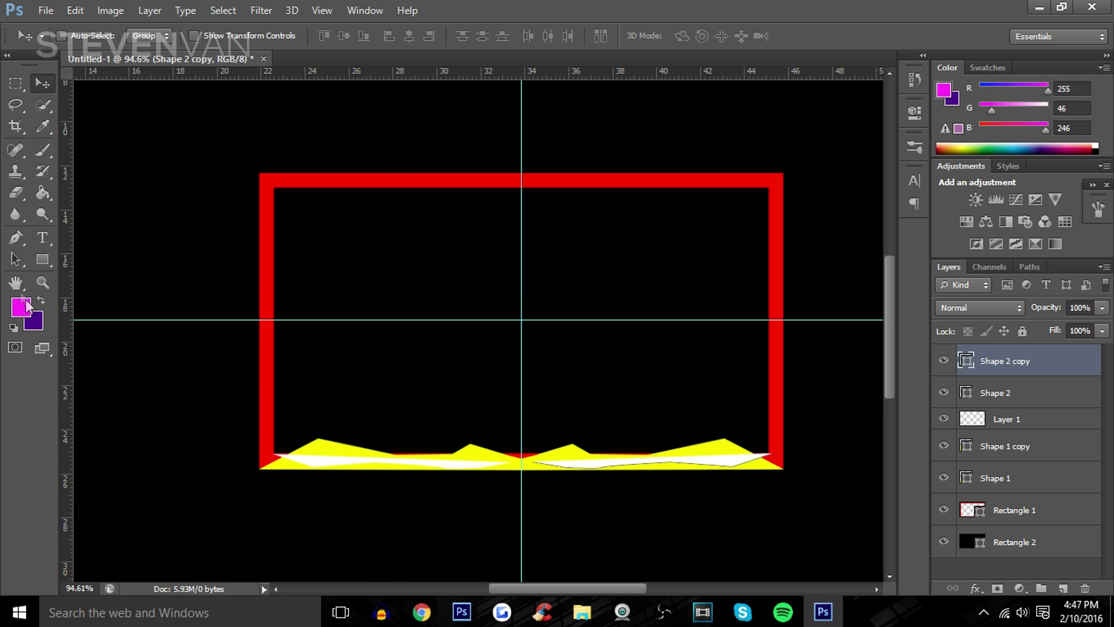
click(16, 238)
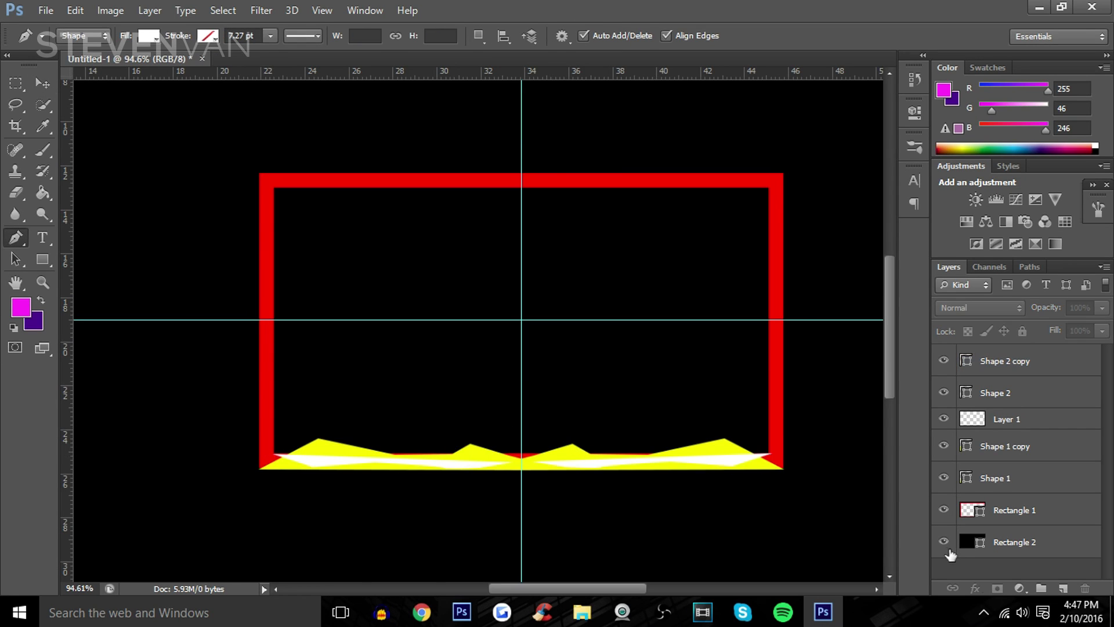
- Hide the black Rectangle 2 layer and add a Drop Shadow style to Rectangle 1
click(944, 542)
click(944, 543)
click(944, 542)
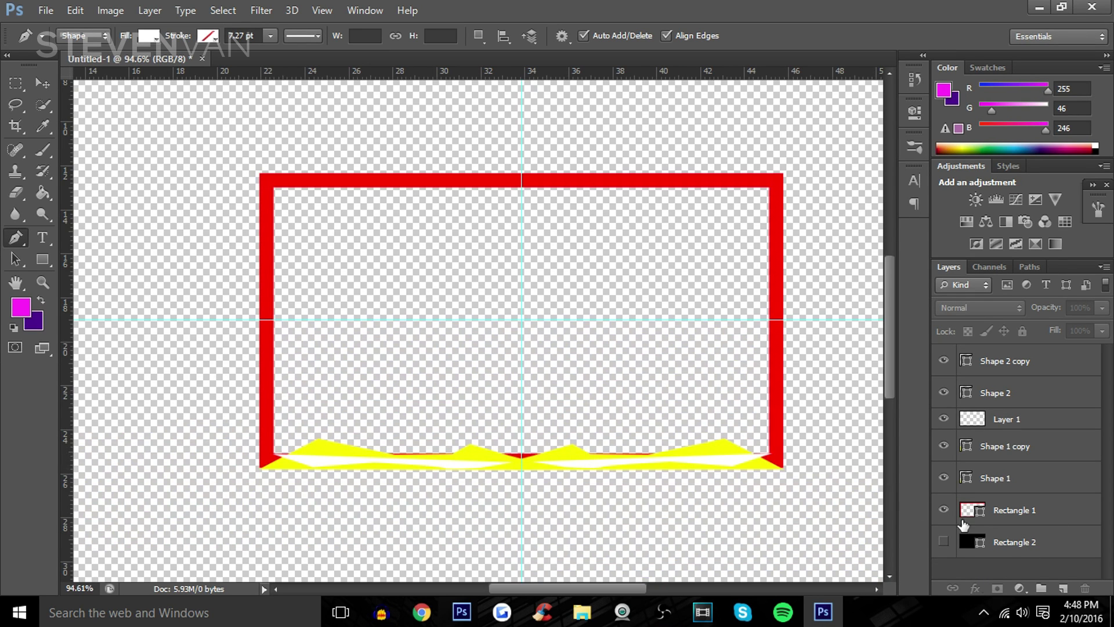
click(1023, 514)
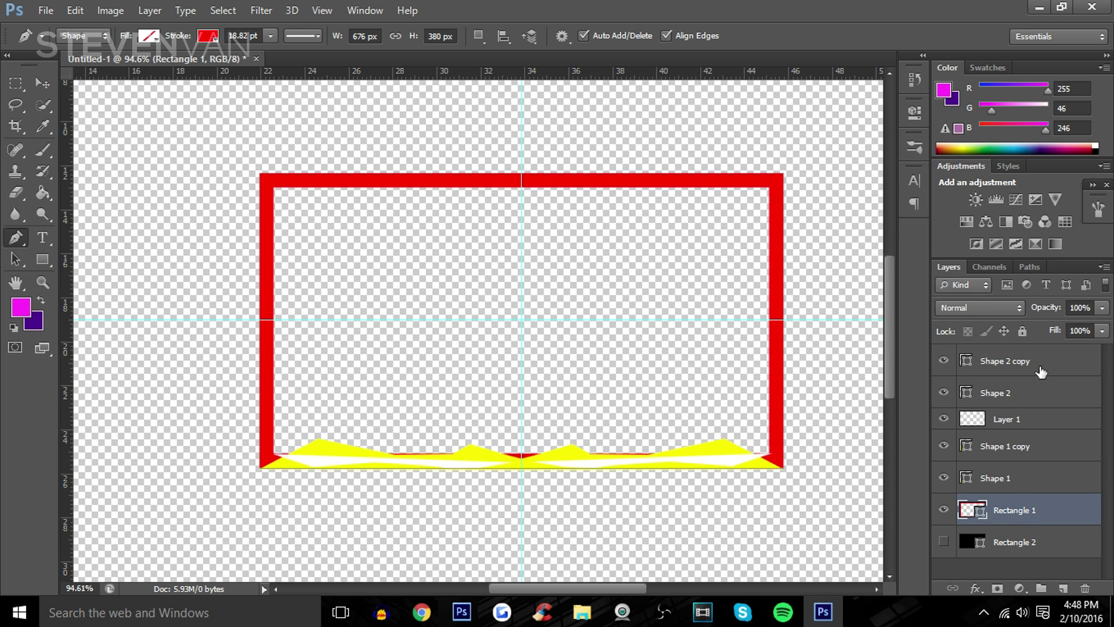
double_click(1068, 510)
click(691, 450)
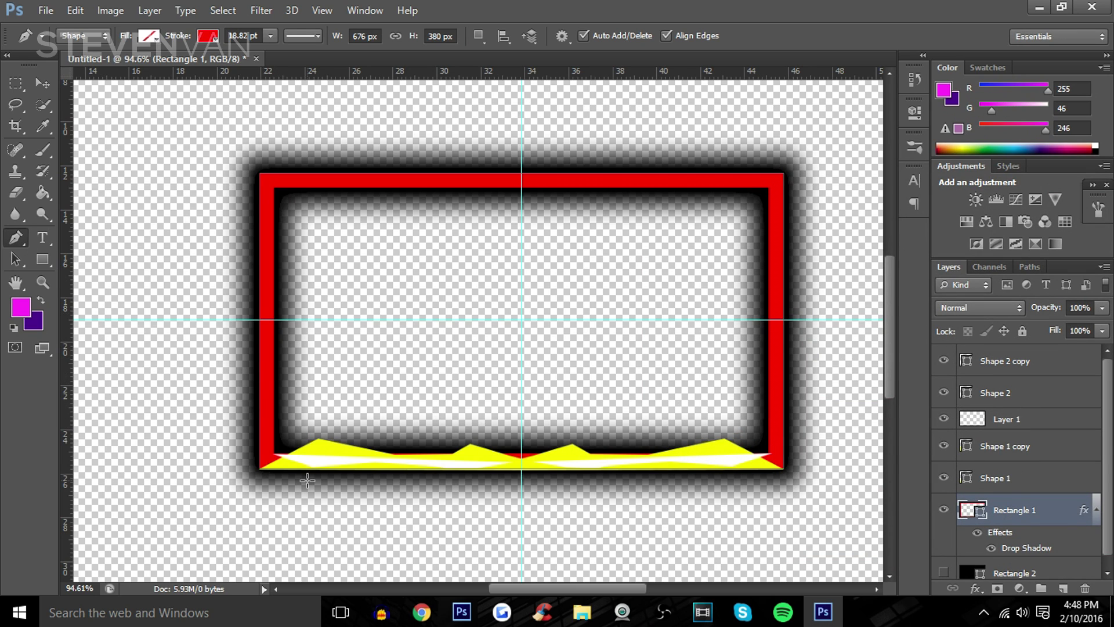
click(1033, 379)
- On a new layer, draw a black quadrilateral band along the frame's bottom-left edge
click(1063, 588)
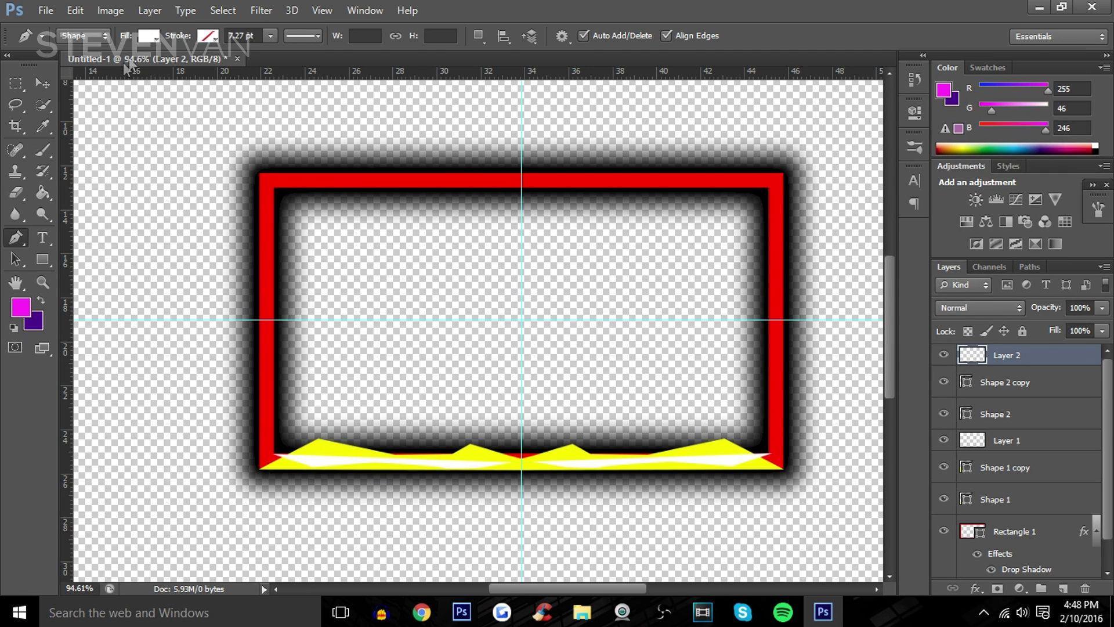
click(148, 36)
click(87, 115)
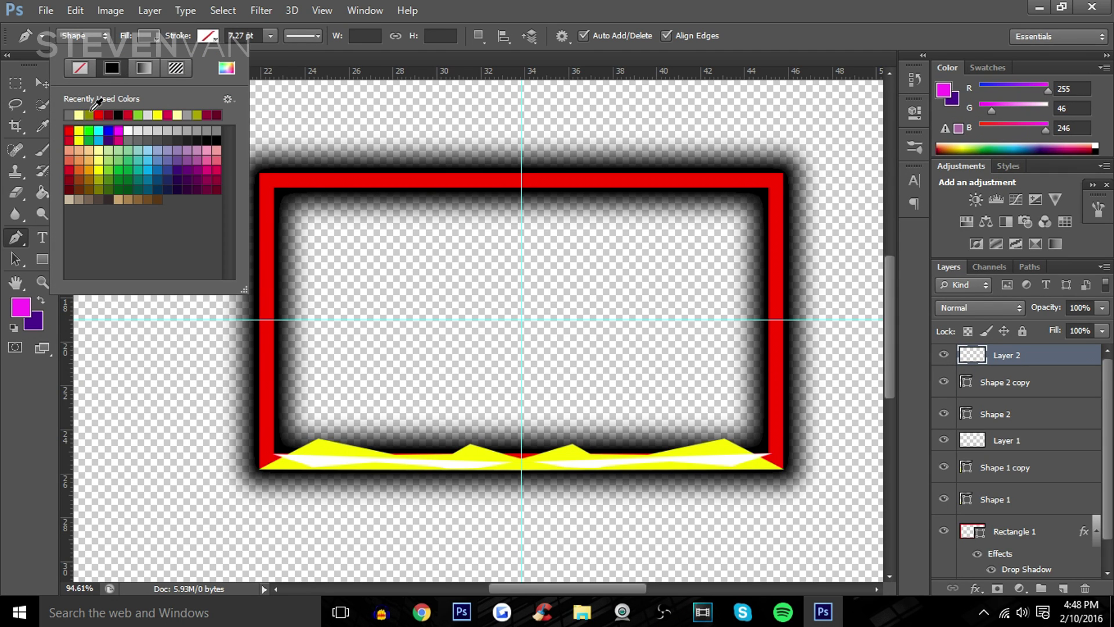
key(Return)
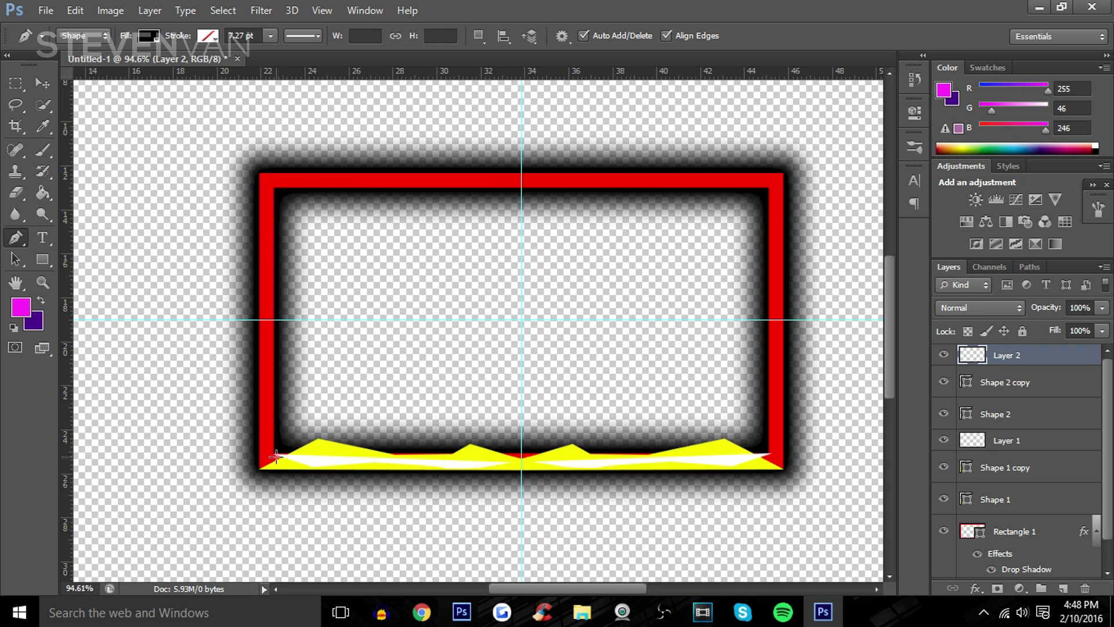
click(274, 454)
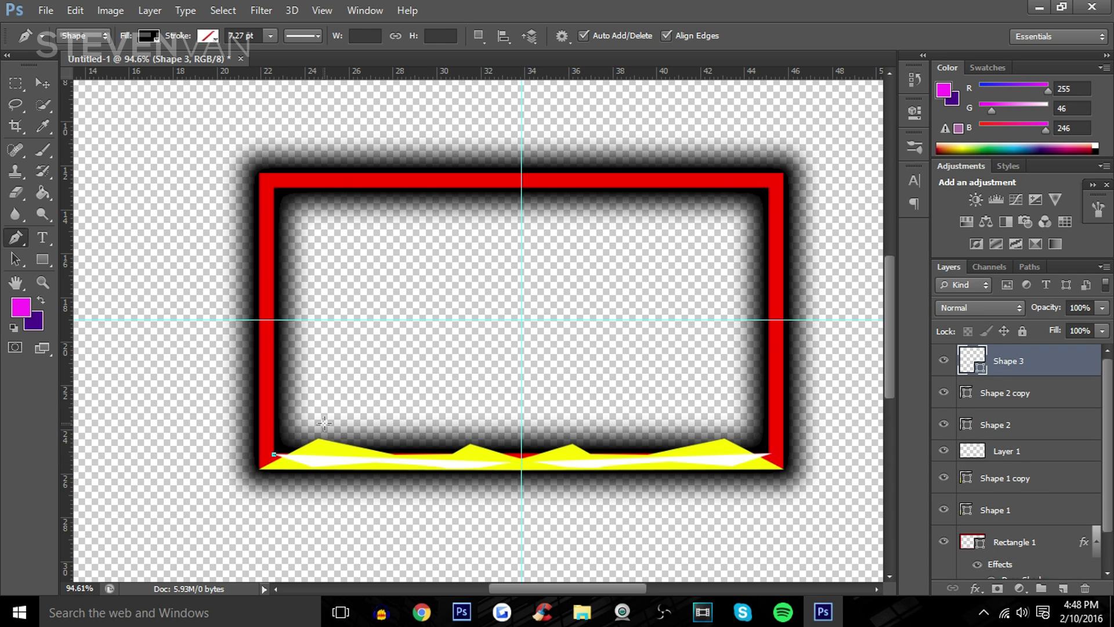
click(368, 407)
click(522, 434)
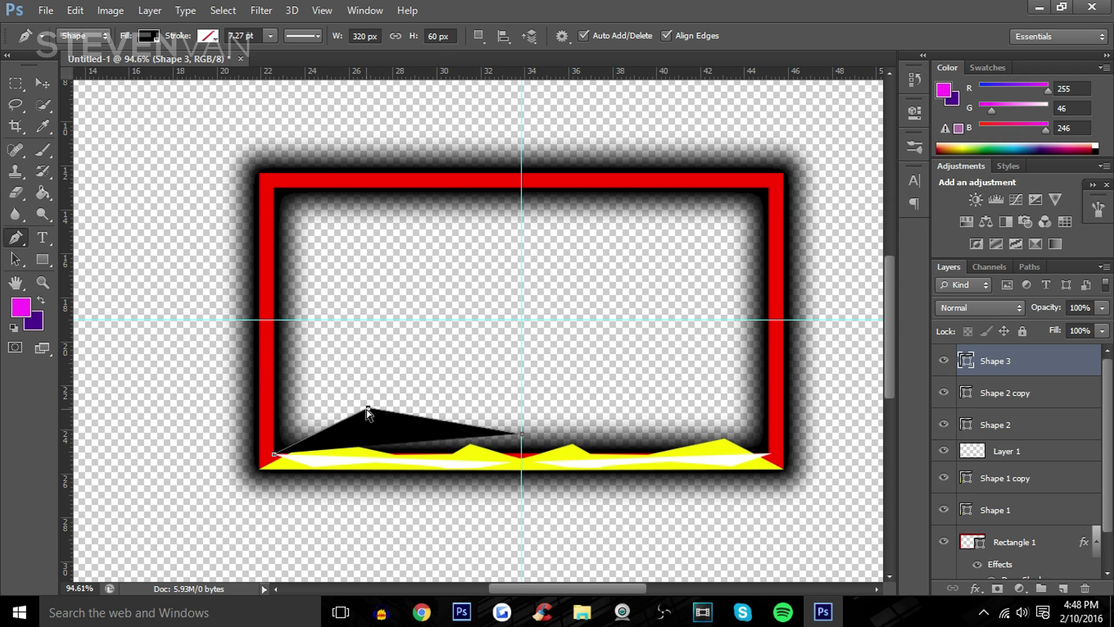
drag(367, 409, 374, 433)
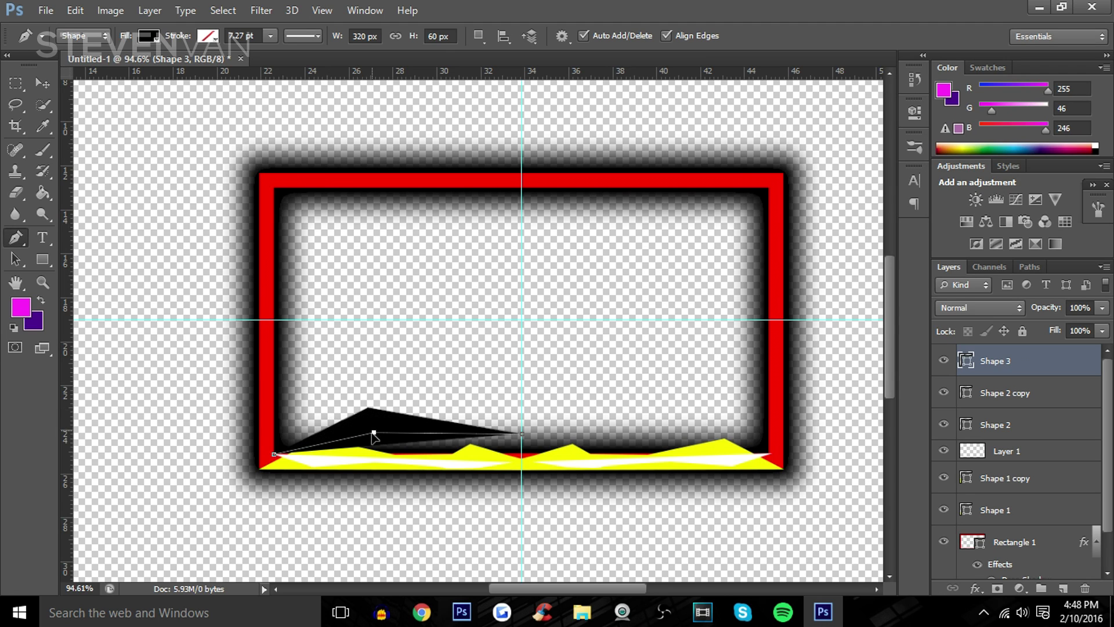
click(521, 454)
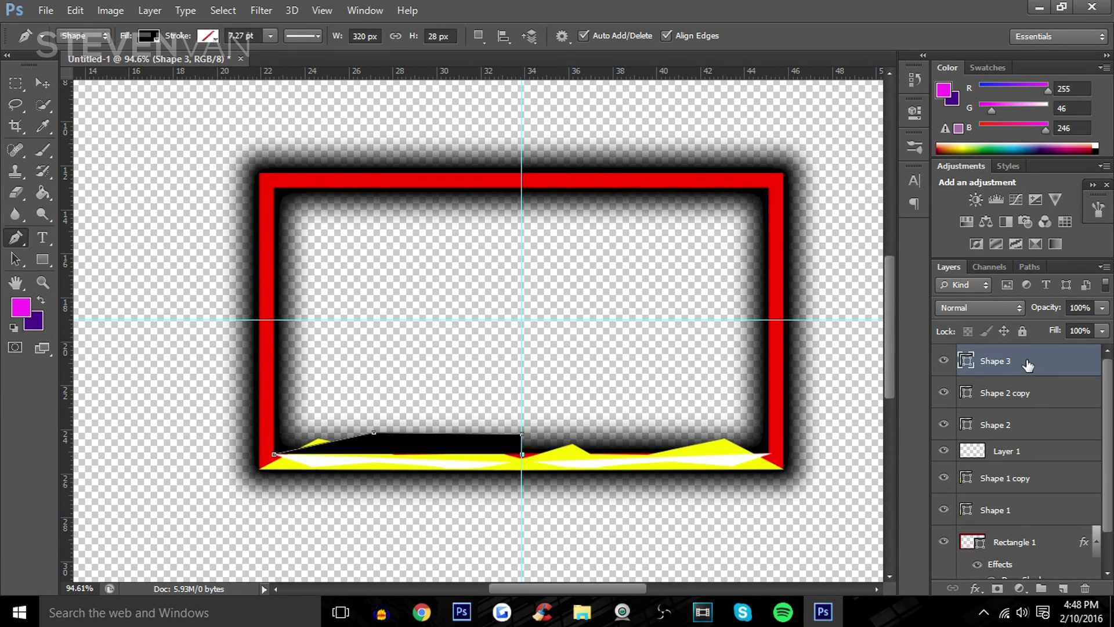
- Send the black band to the bottom of the stack and add a horizontally flipped copy on the right half
drag(1028, 365, 1036, 567)
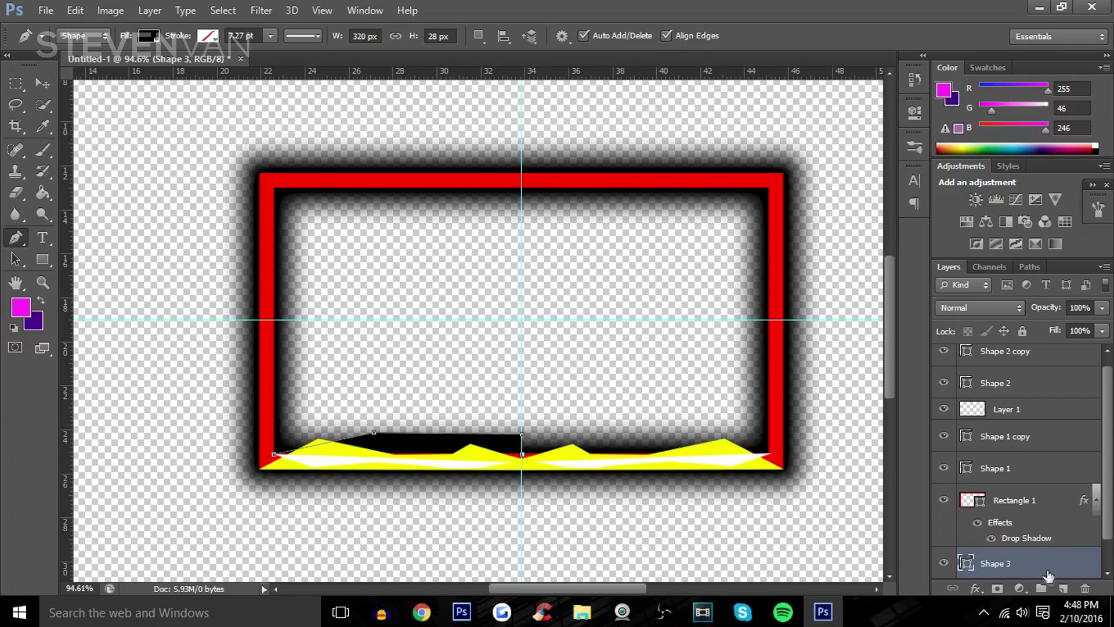
right_click(1047, 568)
click(807, 89)
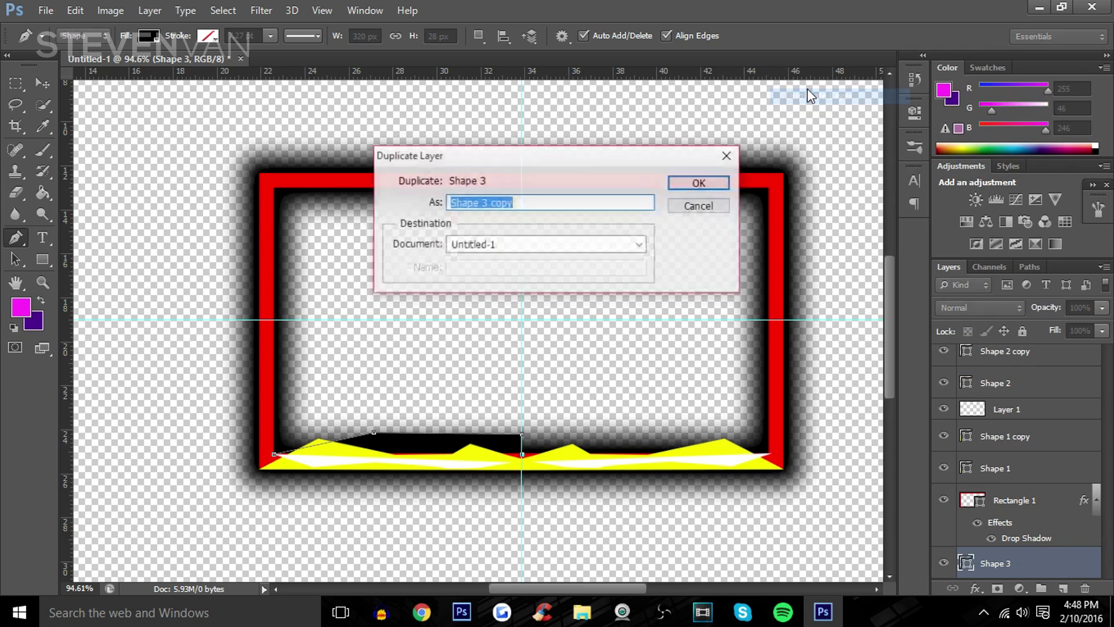
key(Return)
key(ctrl+t)
right_click(500, 444)
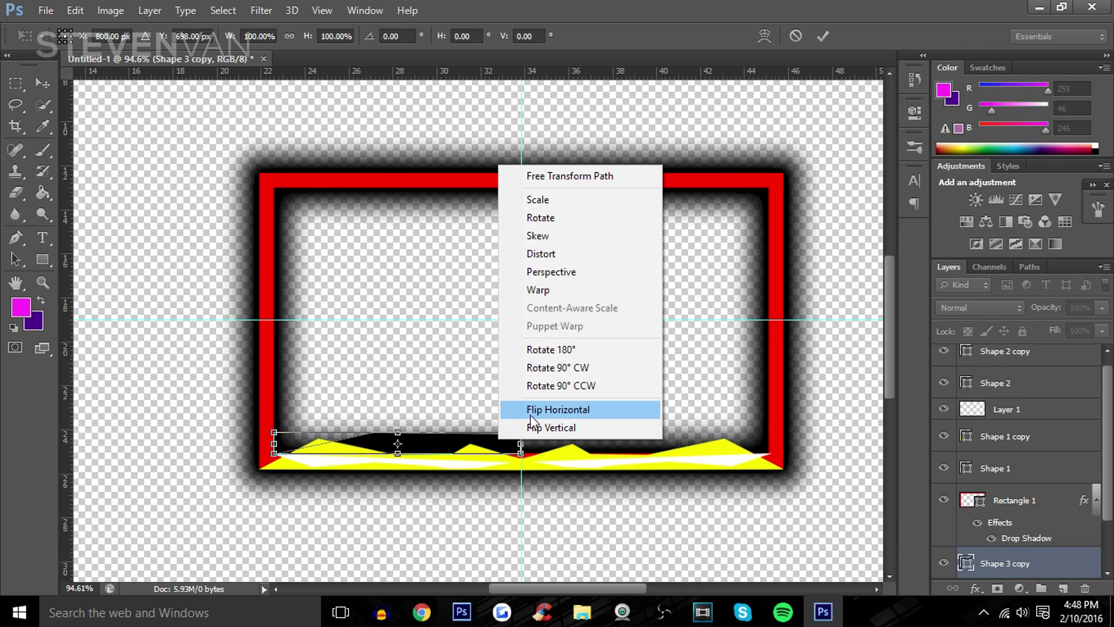
click(531, 409)
drag(486, 450, 737, 453)
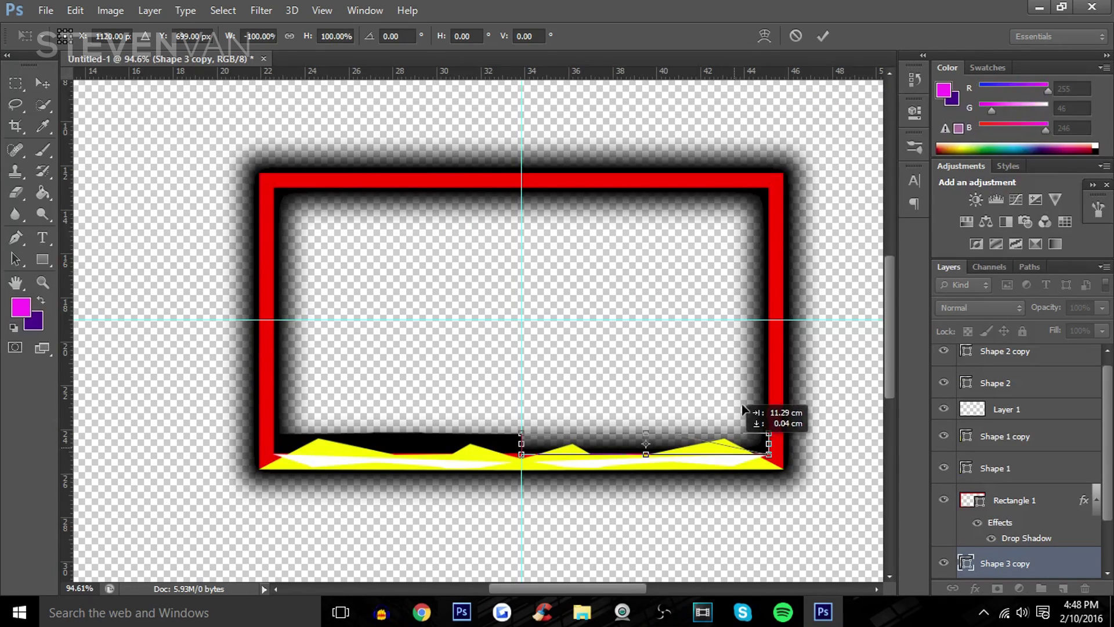
click(823, 36)
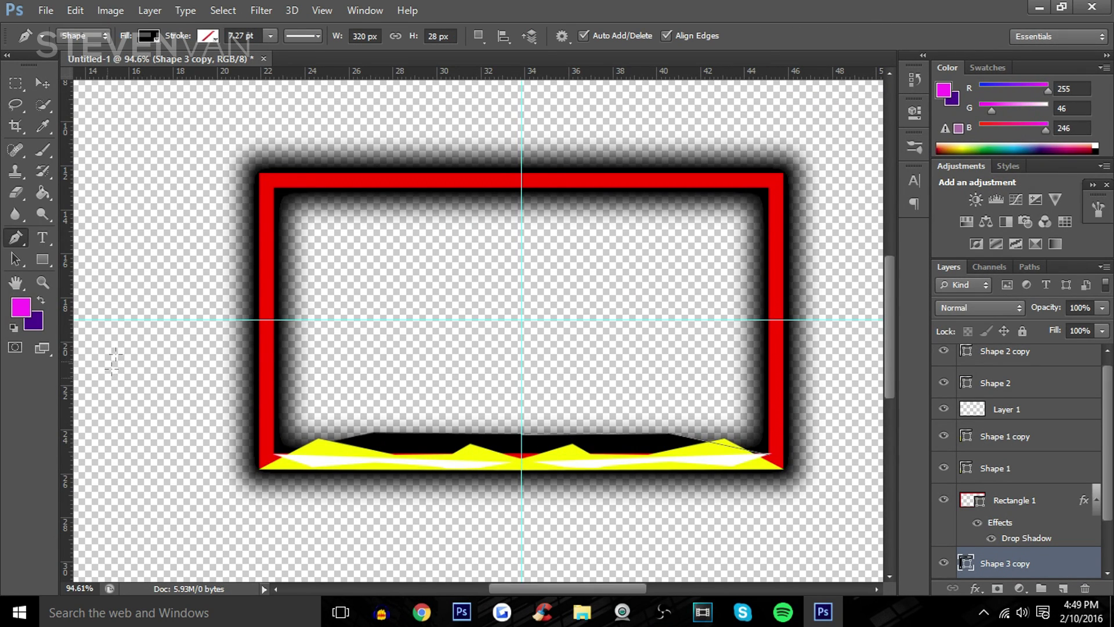
click(42, 83)
scroll(981, 505, down, 2)
scroll(981, 505, up, 2)
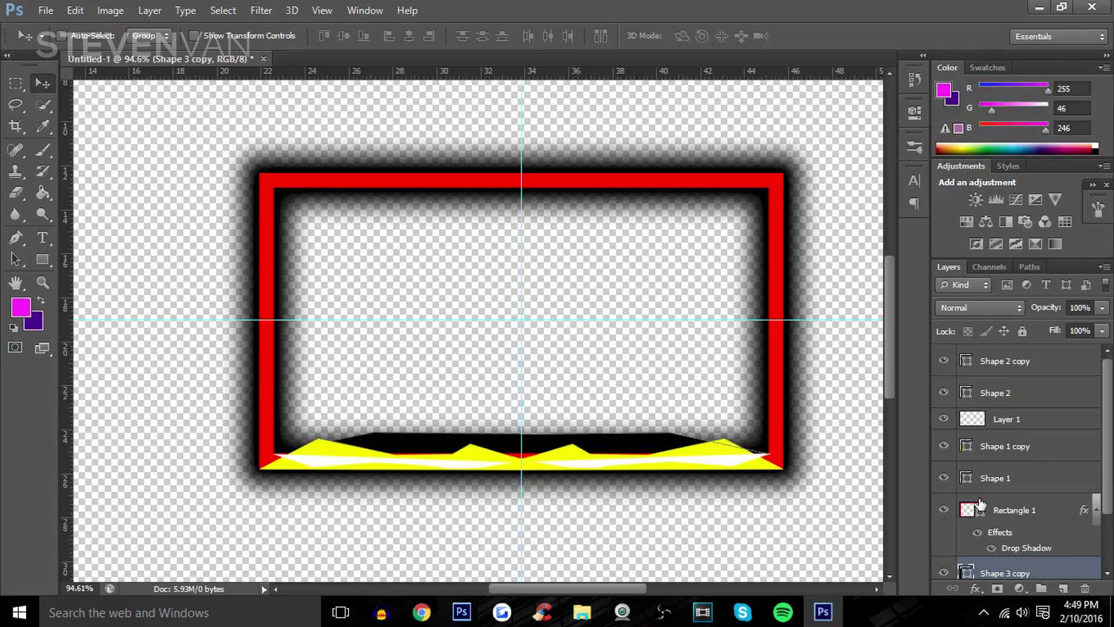
- Clear the drop shadow layer style from the red frame layer
scroll(1022, 476, down, 2)
right_click(1013, 432)
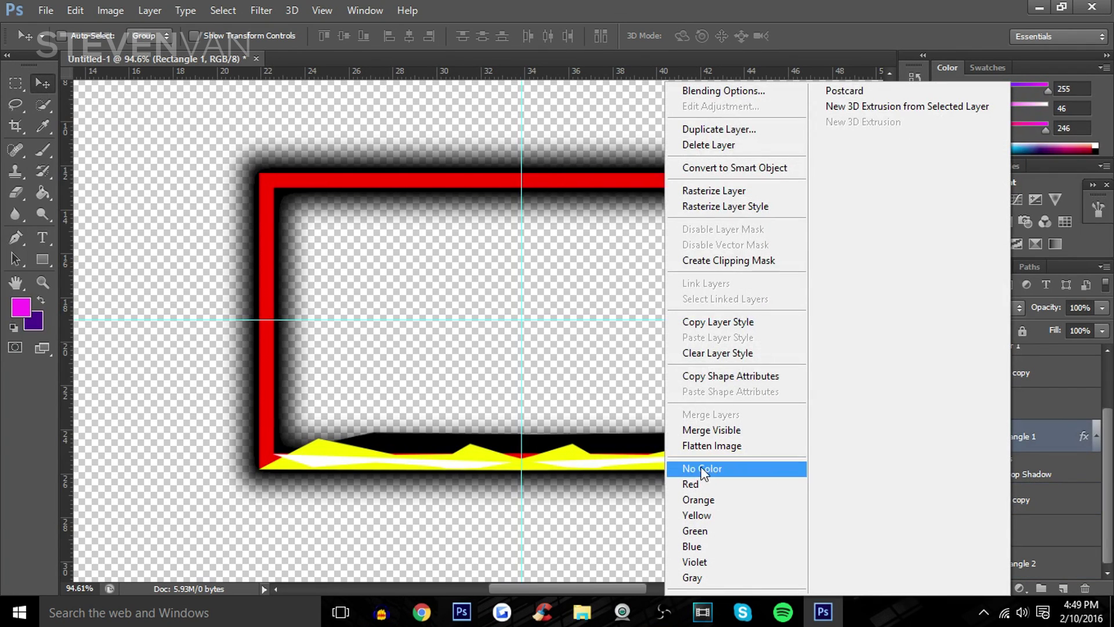
click(711, 353)
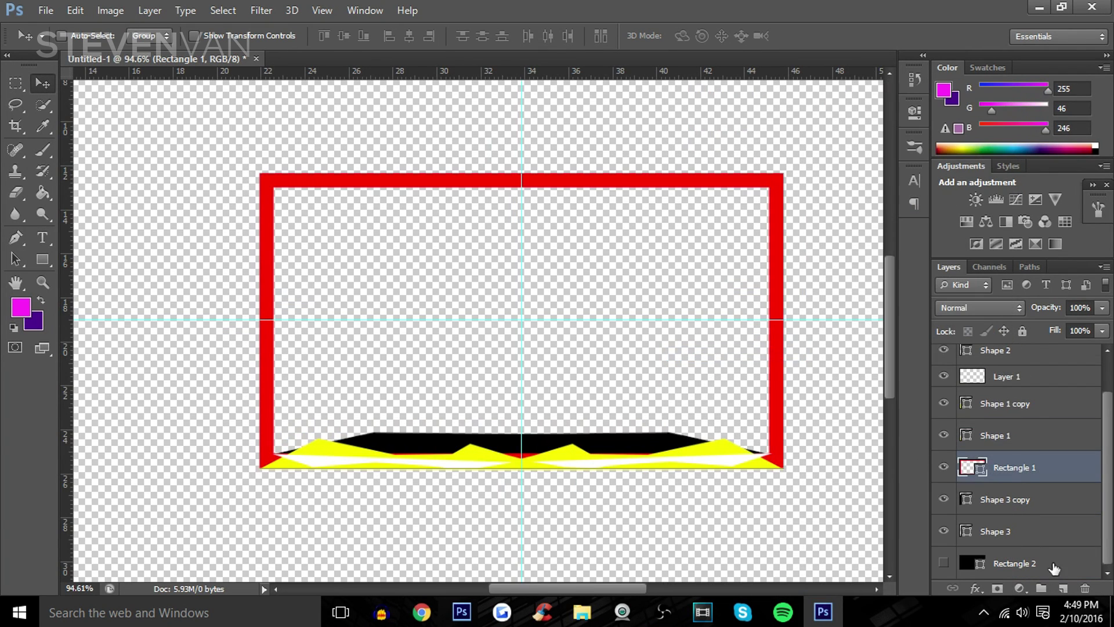
- Show the background rectangle and set its fill to medium grey
click(943, 562)
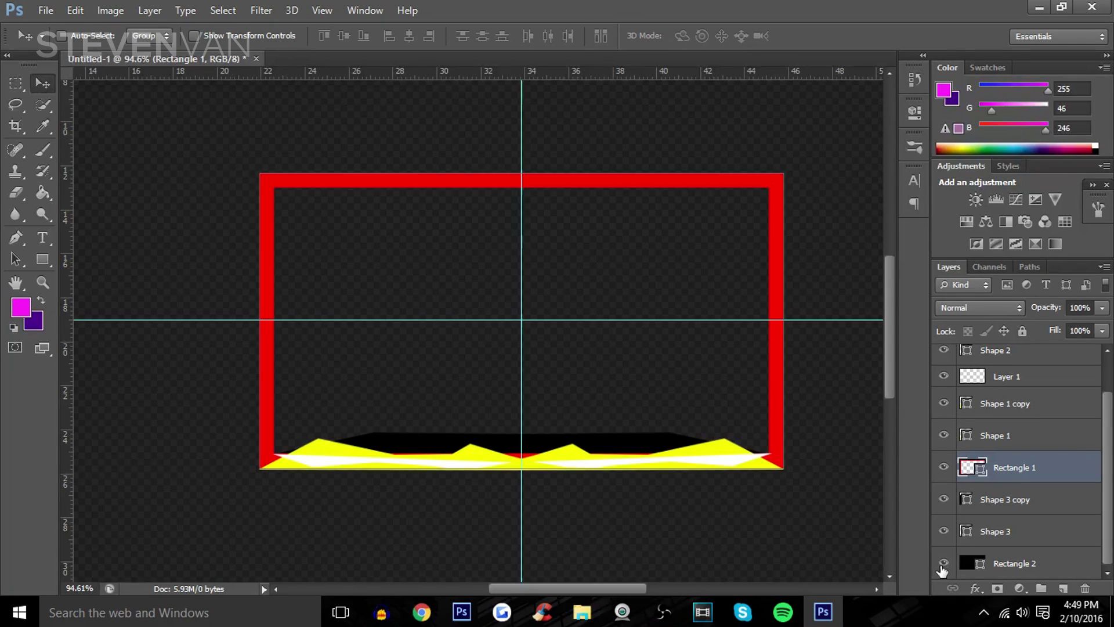
click(944, 563)
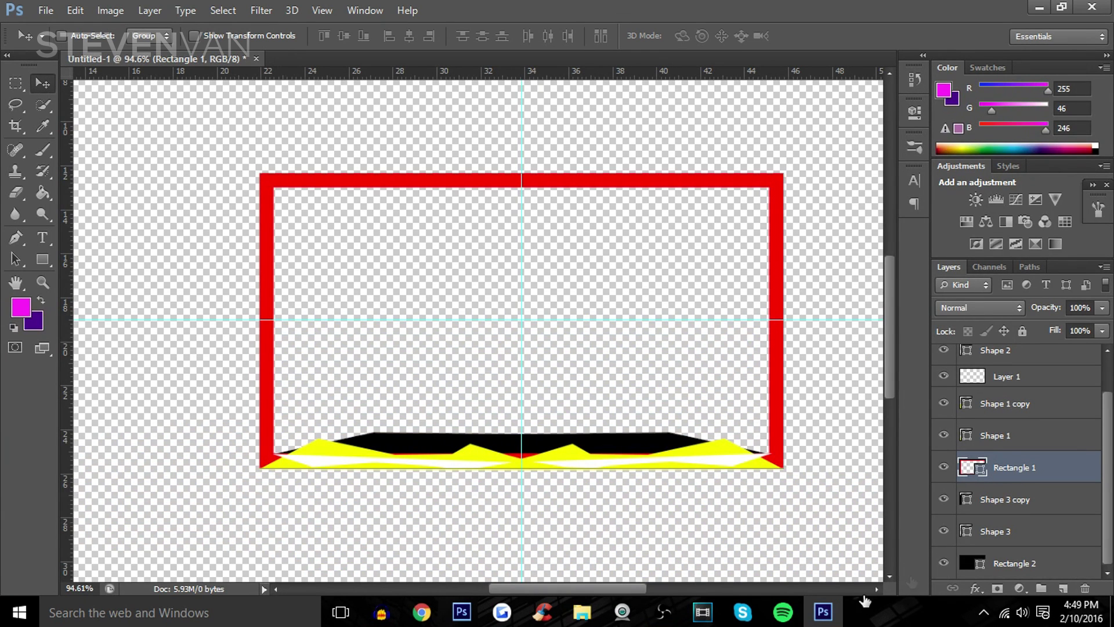
click(944, 562)
click(998, 563)
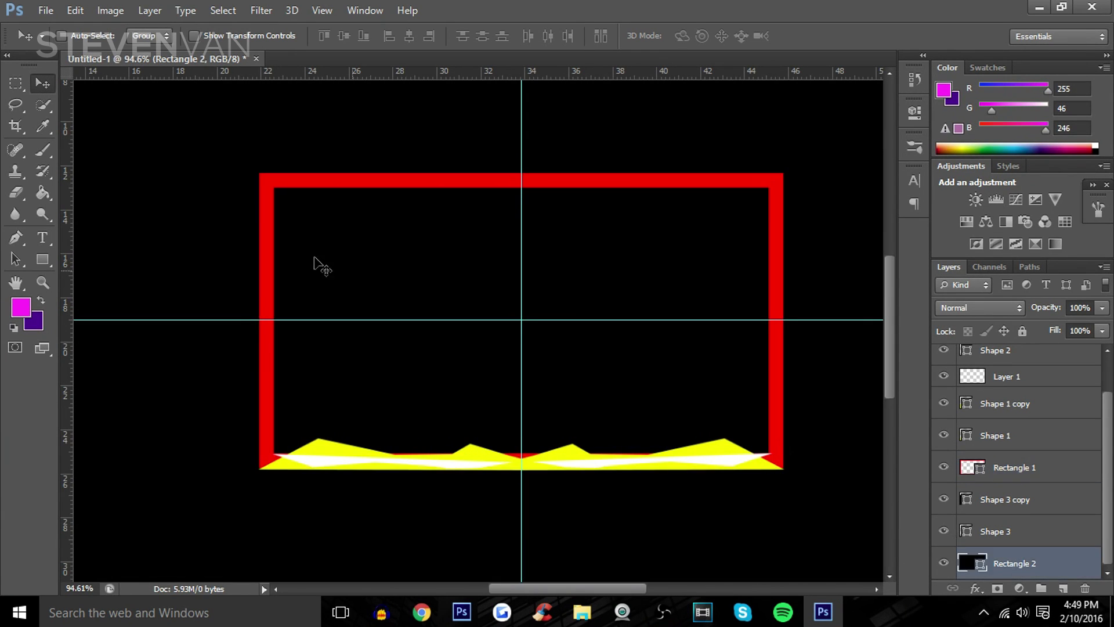
click(42, 259)
click(148, 38)
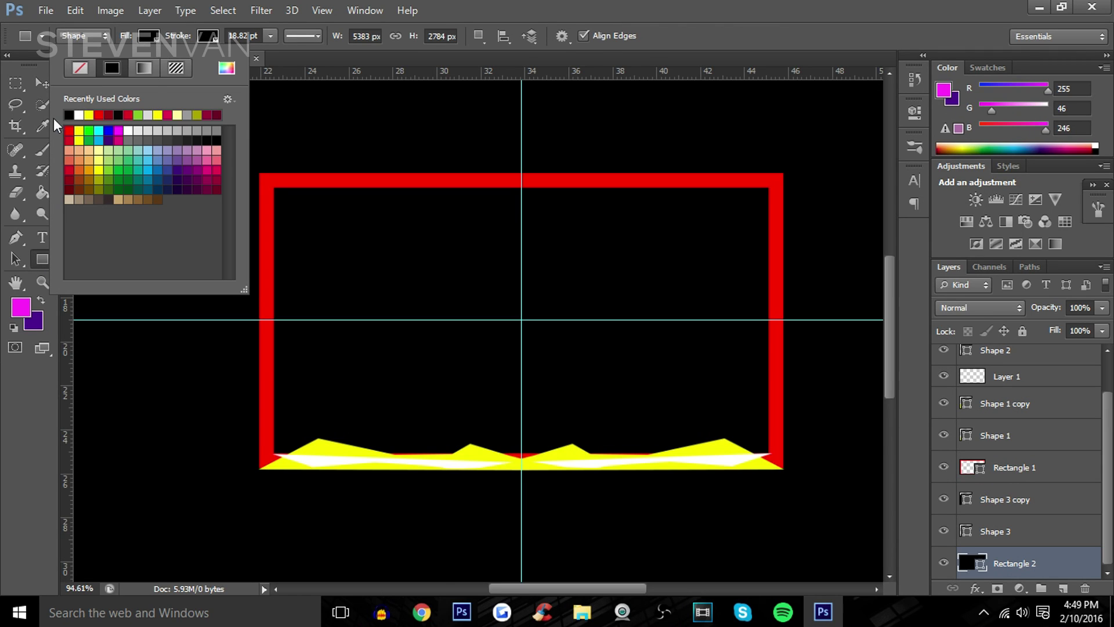
click(208, 131)
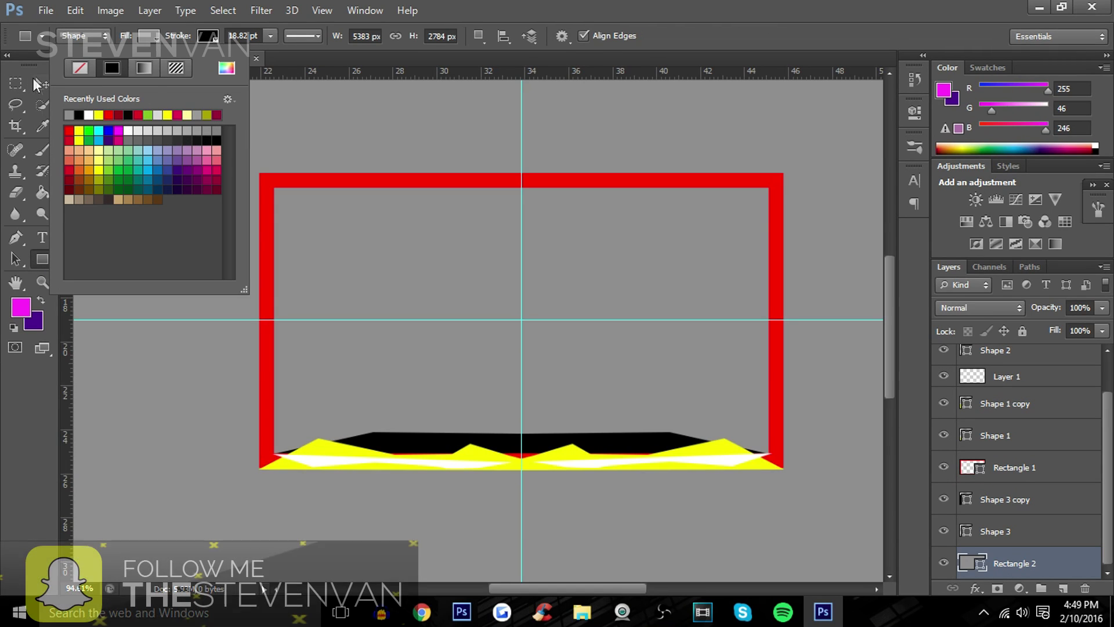
click(42, 83)
- Type the creator's name as white text on a new layer placed higher in the stack
click(43, 237)
click(209, 261)
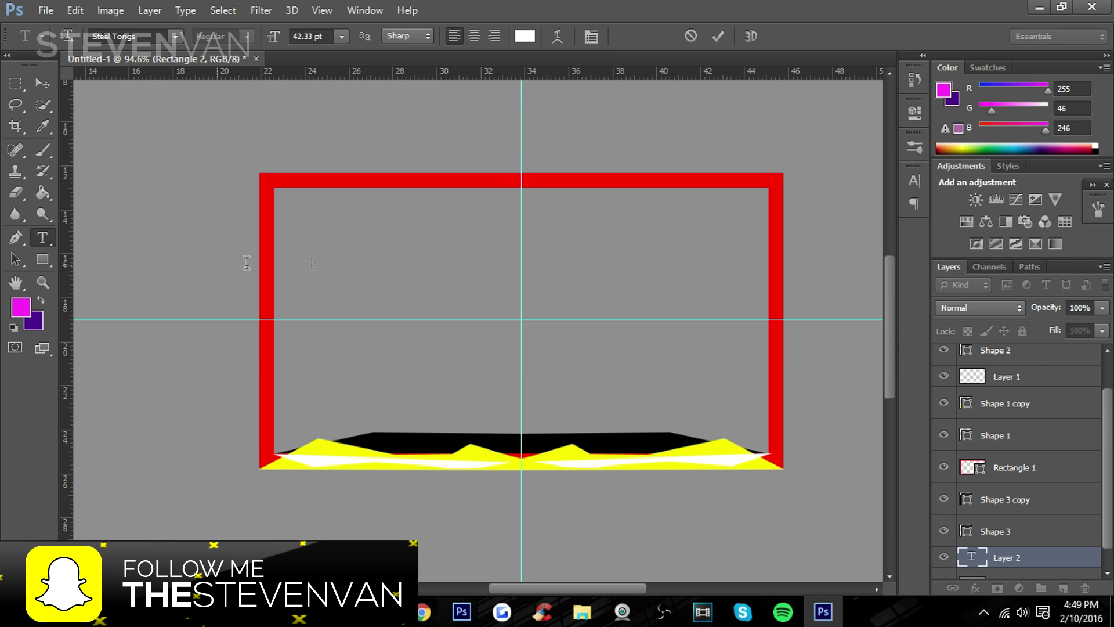
click(690, 36)
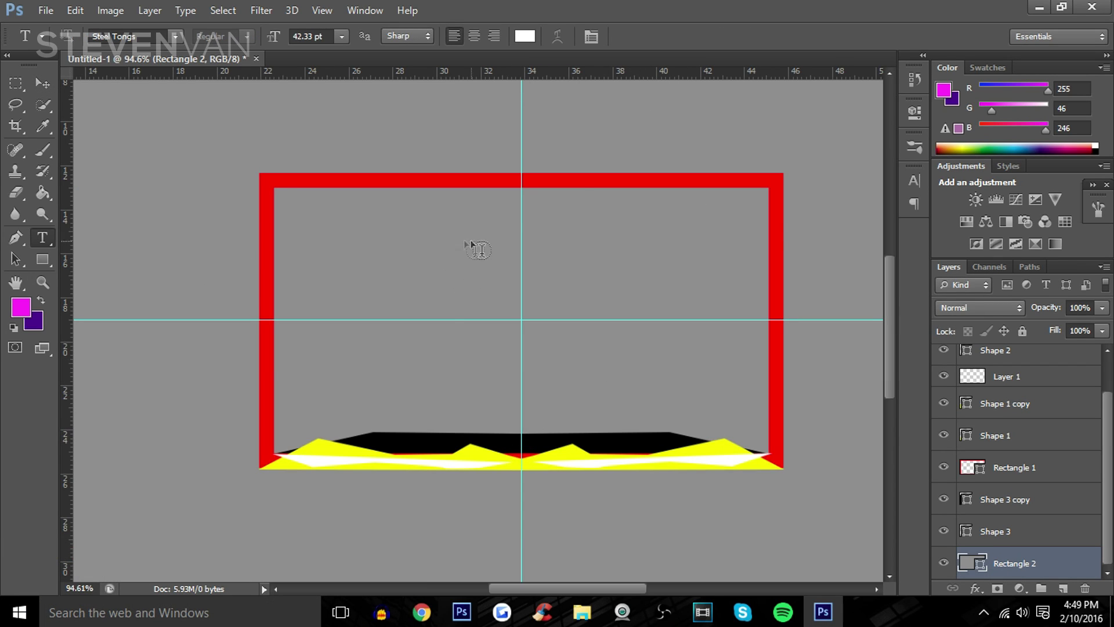
scroll(481, 407, down, 1)
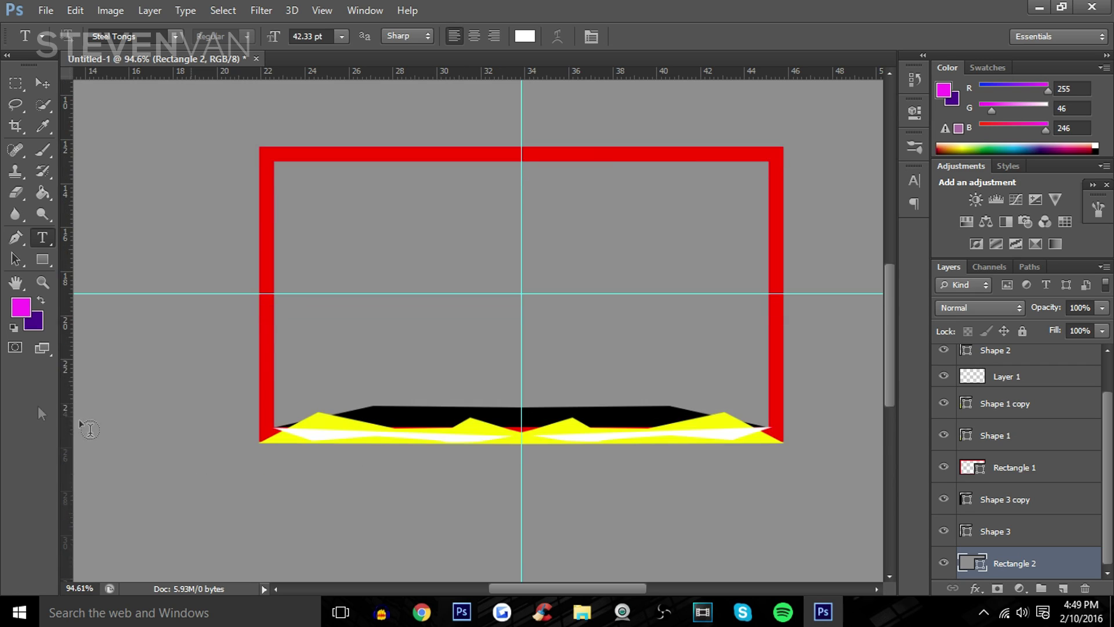
click(1063, 588)
drag(1056, 559, 1038, 345)
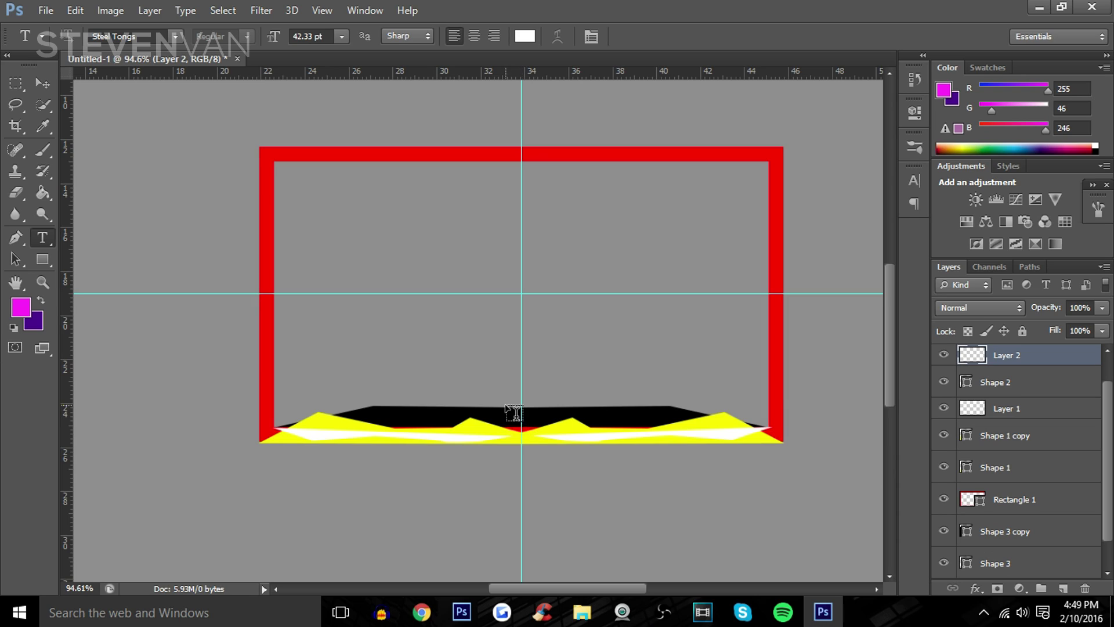
click(446, 355)
text(STEVEN VAN)
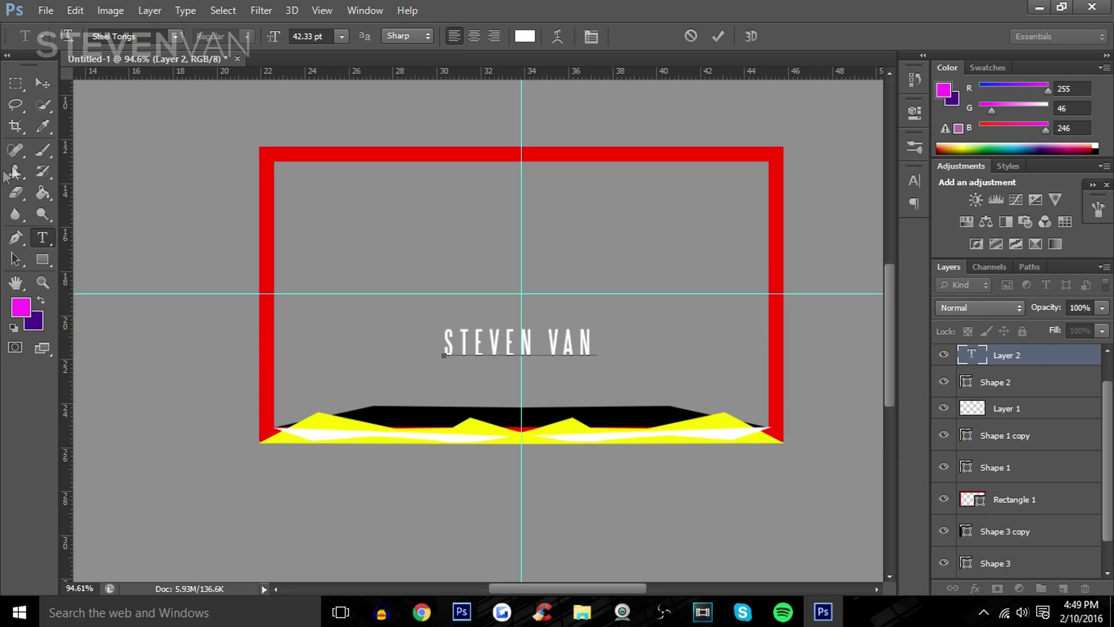
click(44, 84)
- Move the name text onto the black banner and shrink it to about 45%
drag(380, 266, 313, 331)
key(ctrl+t)
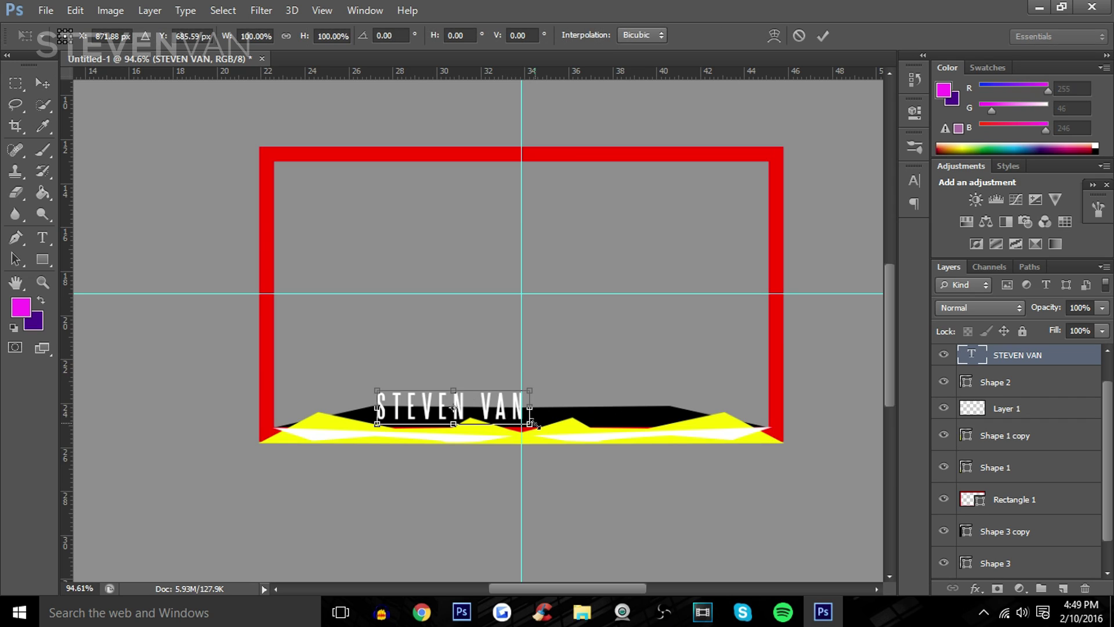
mouse_move(533, 425)
mouse_down()
mouse_move(446, 405)
mouse_move(547, 426)
mouse_up()
click(823, 36)
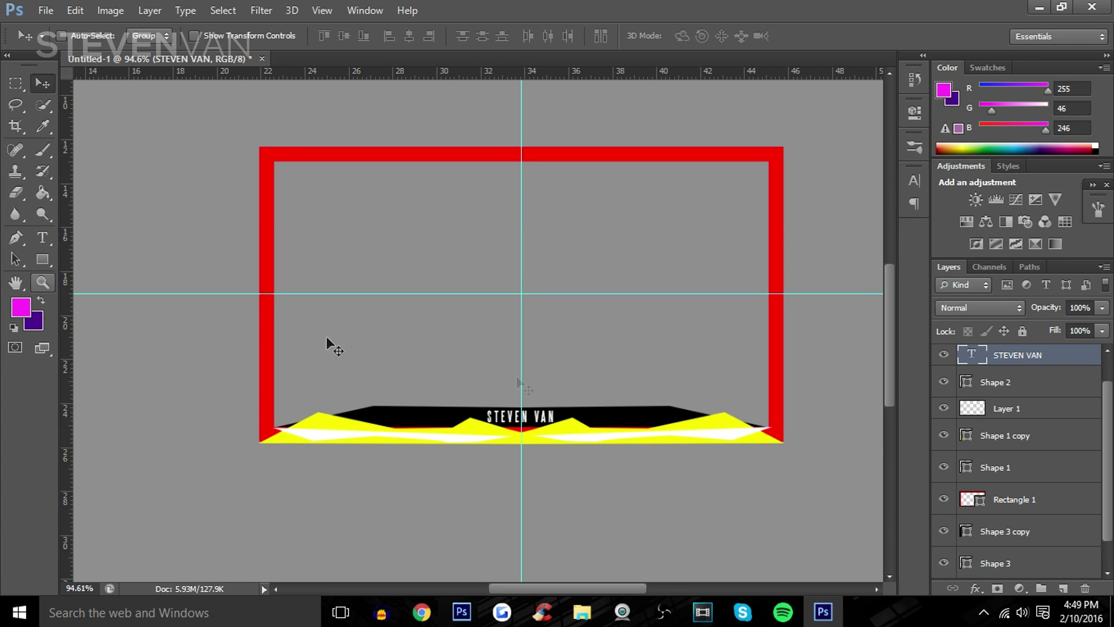
- Add a new top layer and merge every frame layer down to Shape 3 into one
scroll(999, 496, down, 1)
scroll(1057, 552, up, 2)
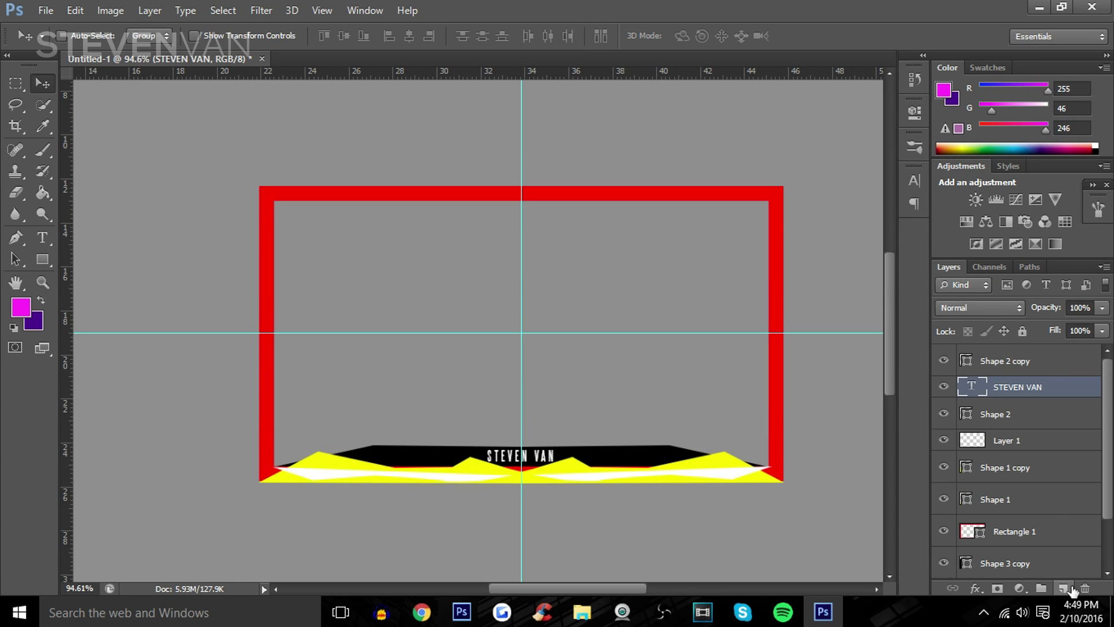
click(1071, 588)
mouse_move(1011, 387)
mouse_down()
mouse_move(1009, 350)
mouse_move(1007, 370)
mouse_up()
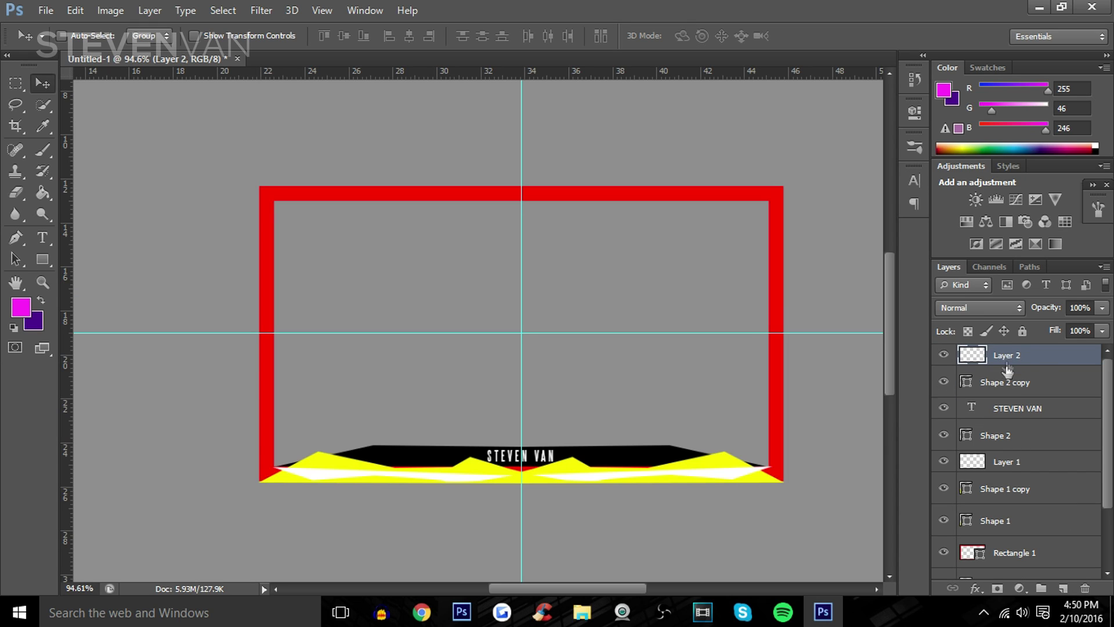
scroll(1033, 453, down, 3)
shift+click(1020, 545)
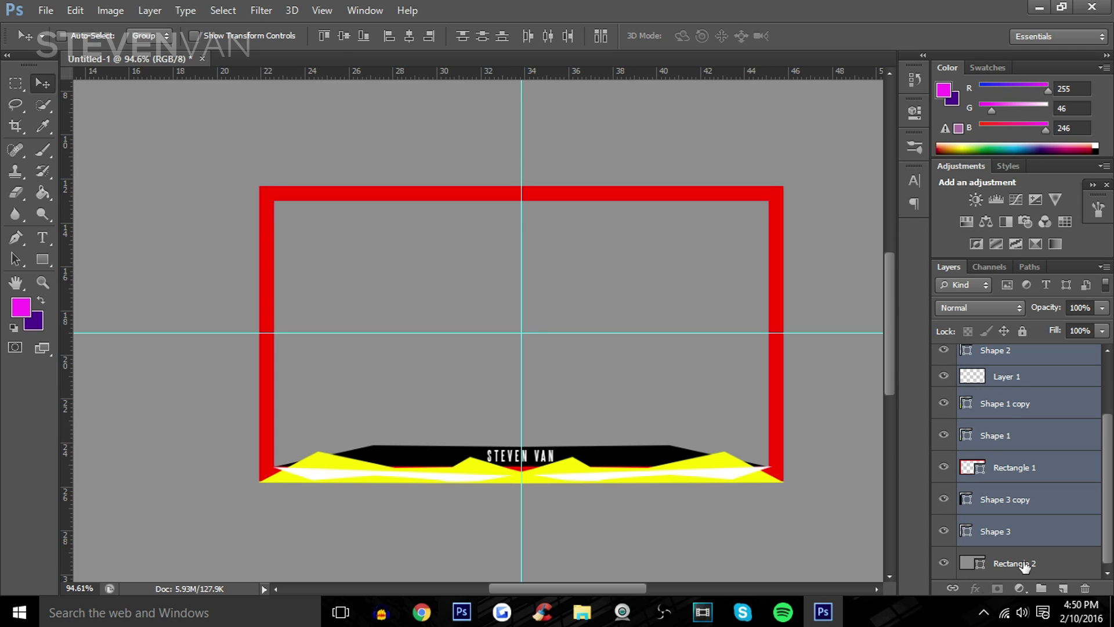
key(ctrl+e)
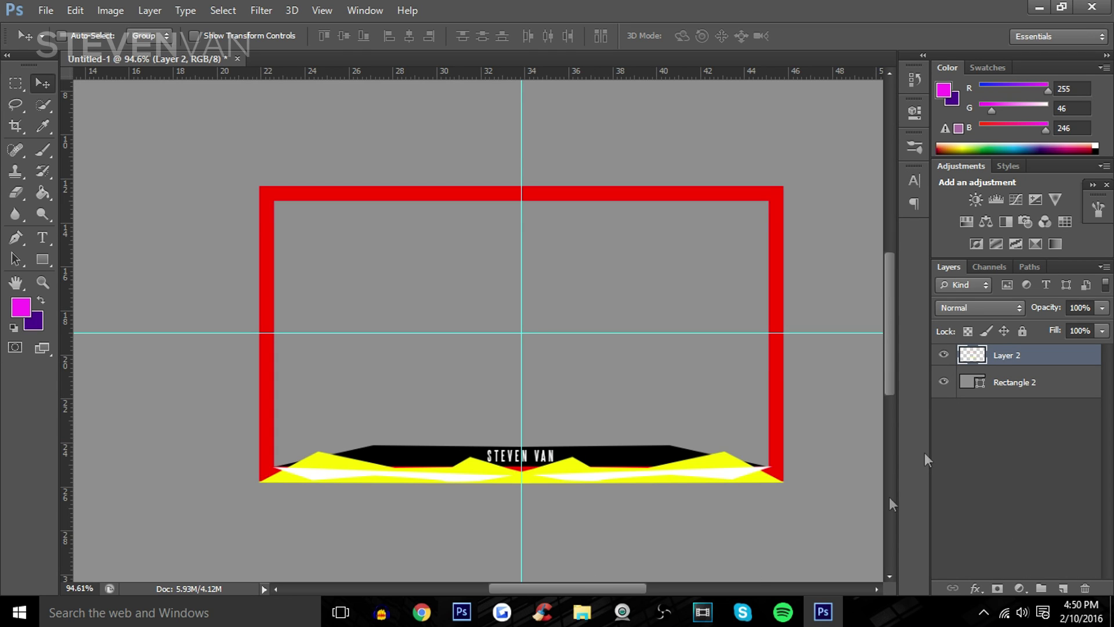
mouse_move(595, 400)
mouse_down()
mouse_move(639, 377)
mouse_move(611, 398)
mouse_up()
- Scale the merged frame to about 75% and place it in the canvas's upper right
scroll(350, 377, down, 3)
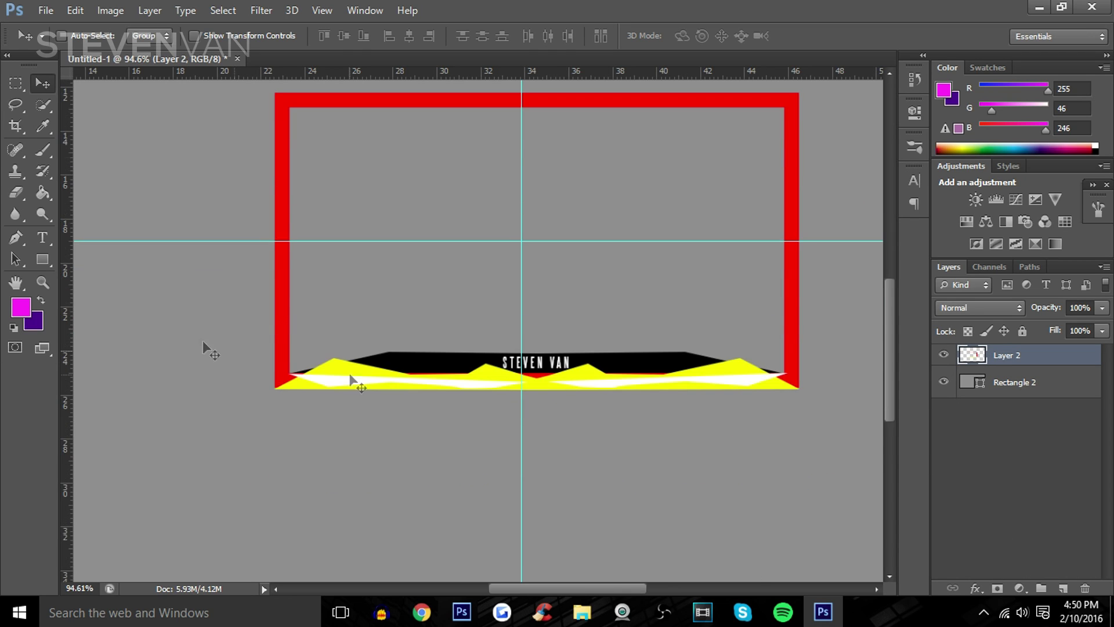
click(42, 283)
drag(655, 237, 565, 244)
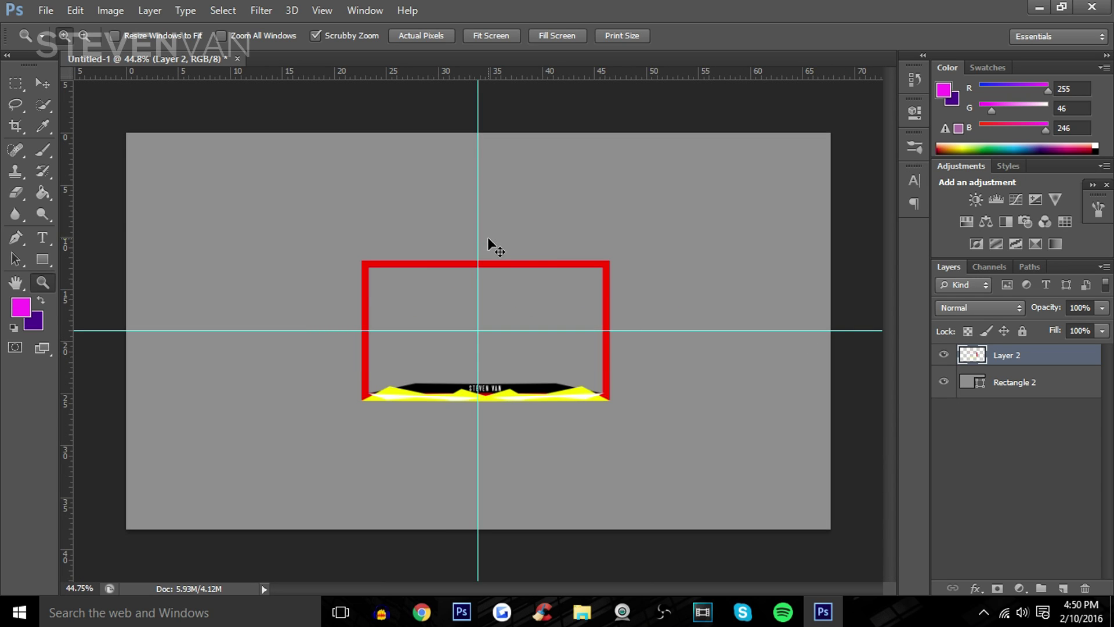
key(ctrl+t)
drag(609, 401, 755, 289)
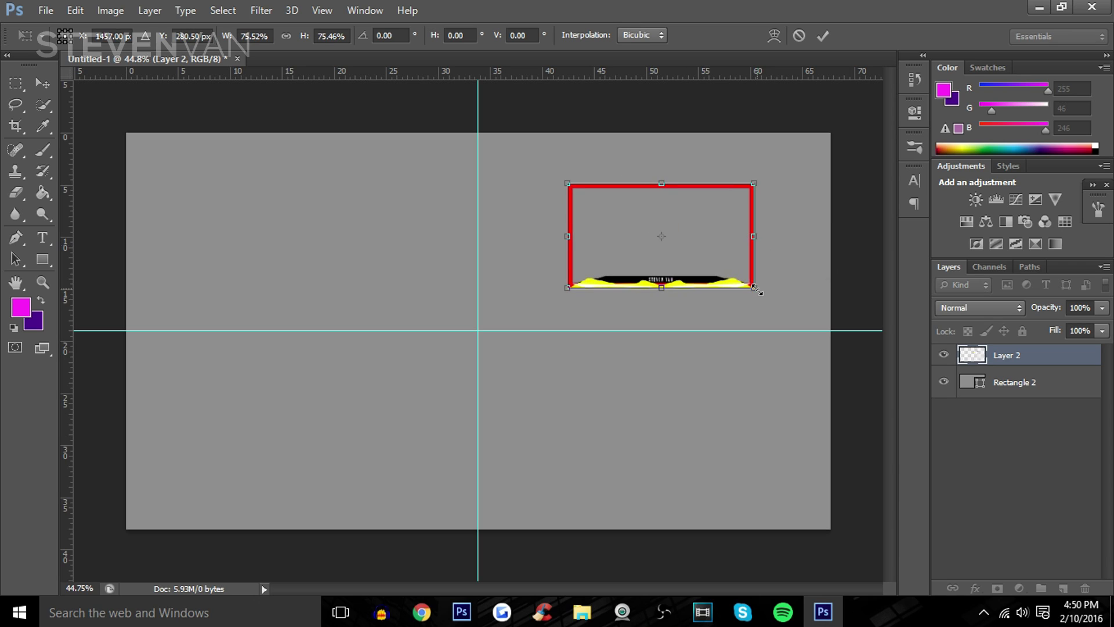
drag(726, 252, 749, 244)
click(824, 36)
key(z)
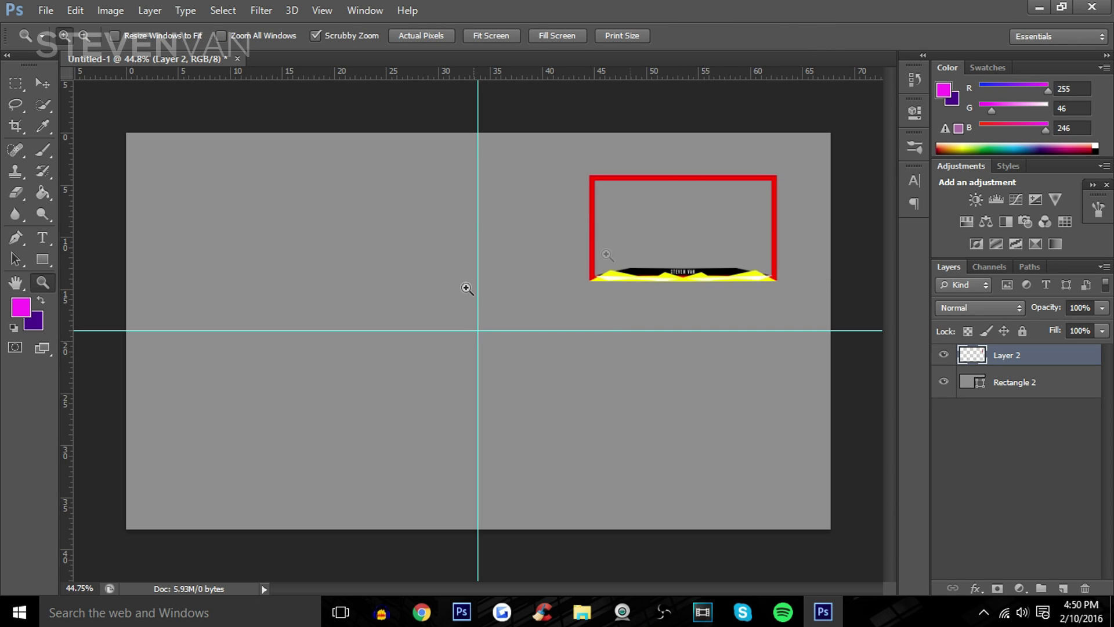
drag(745, 263, 149, 159)
- Add a Hue/Saturation adjustment shifting hue about -176 to recolour the frame cyan and blue
click(45, 88)
drag(543, 209, 543, 219)
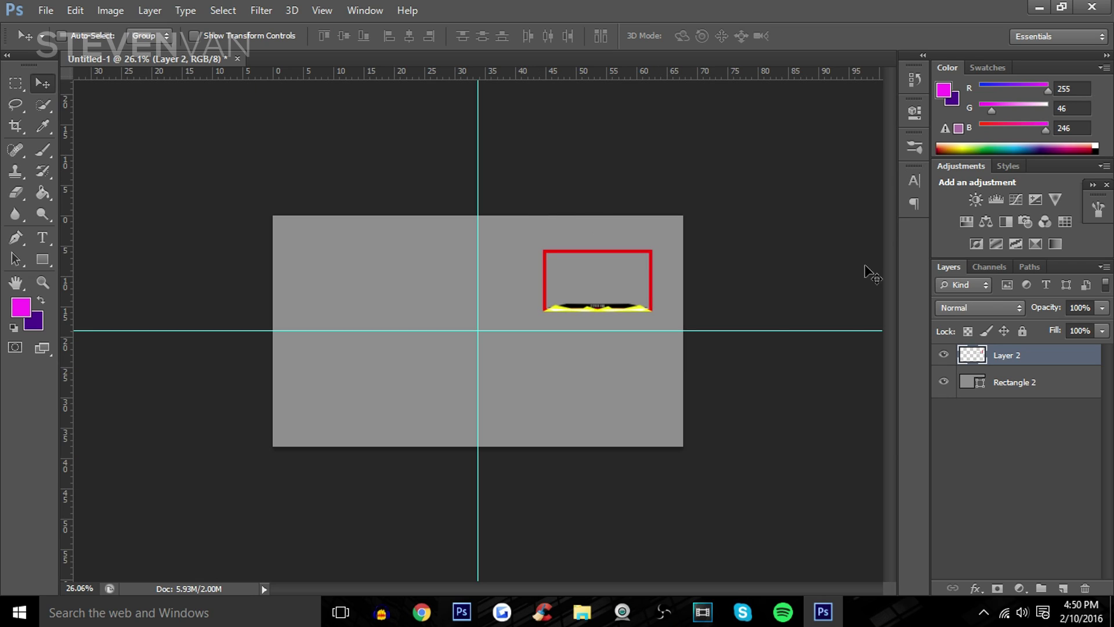
click(44, 282)
drag(650, 236, 729, 164)
drag(408, 489, 433, 486)
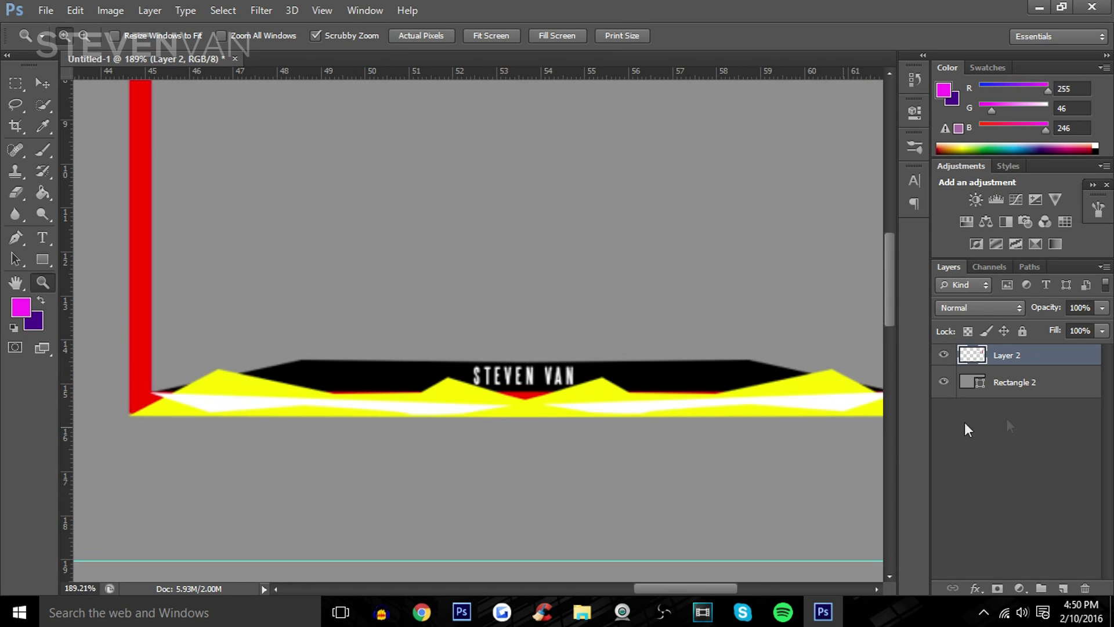
click(967, 221)
drag(772, 212, 671, 211)
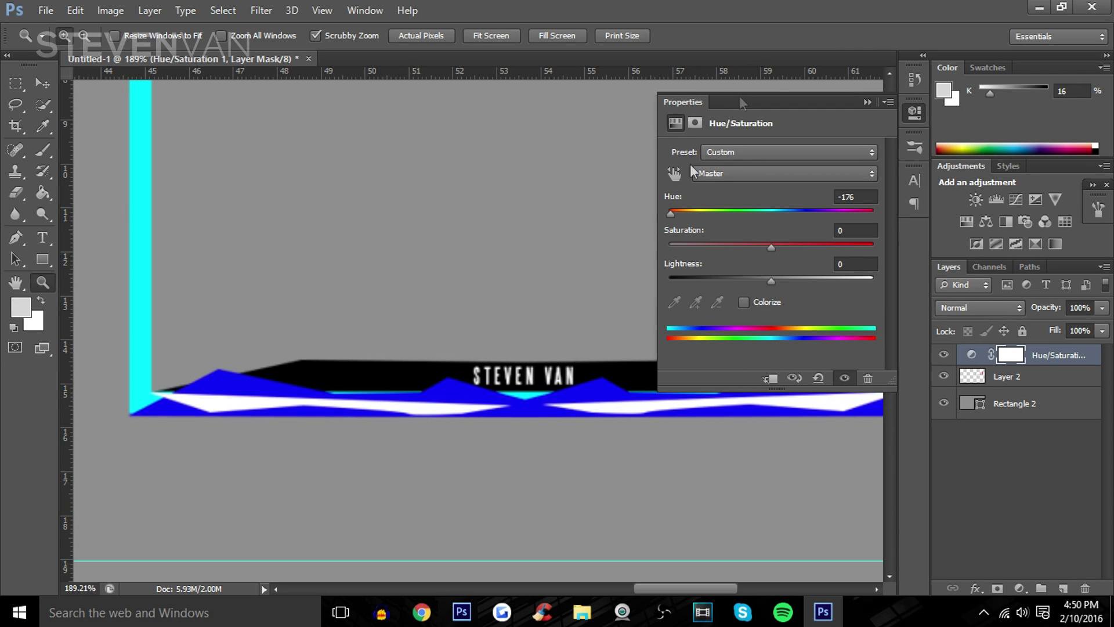
click(867, 101)
drag(450, 296, 445, 273)
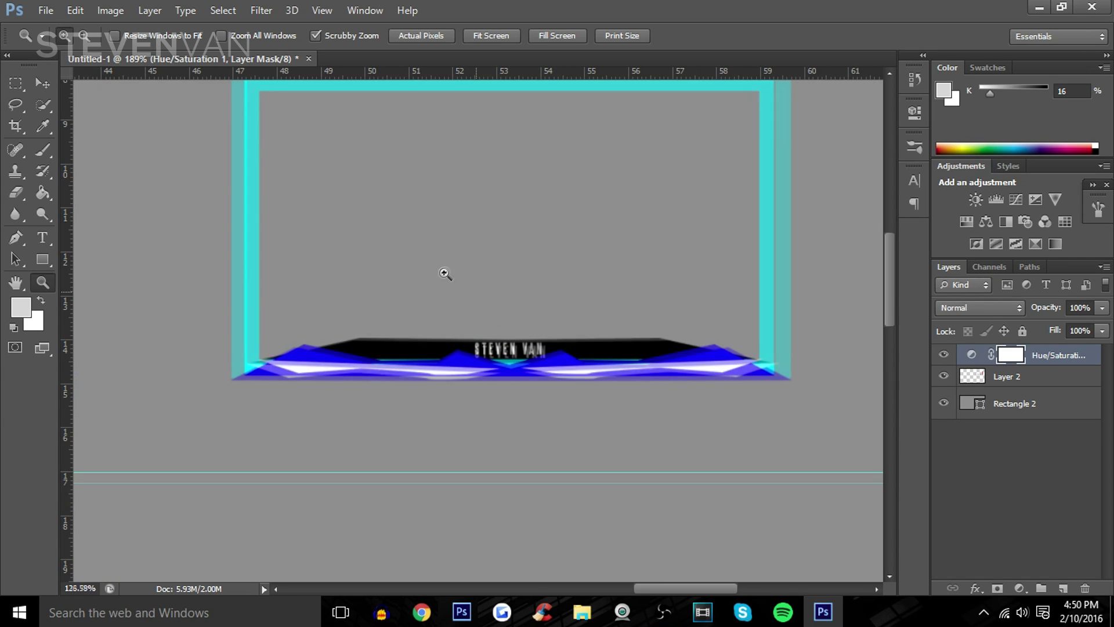
- Merge the frame layer and the Hue/Saturation adjustment into a single layer
right_click(1053, 360)
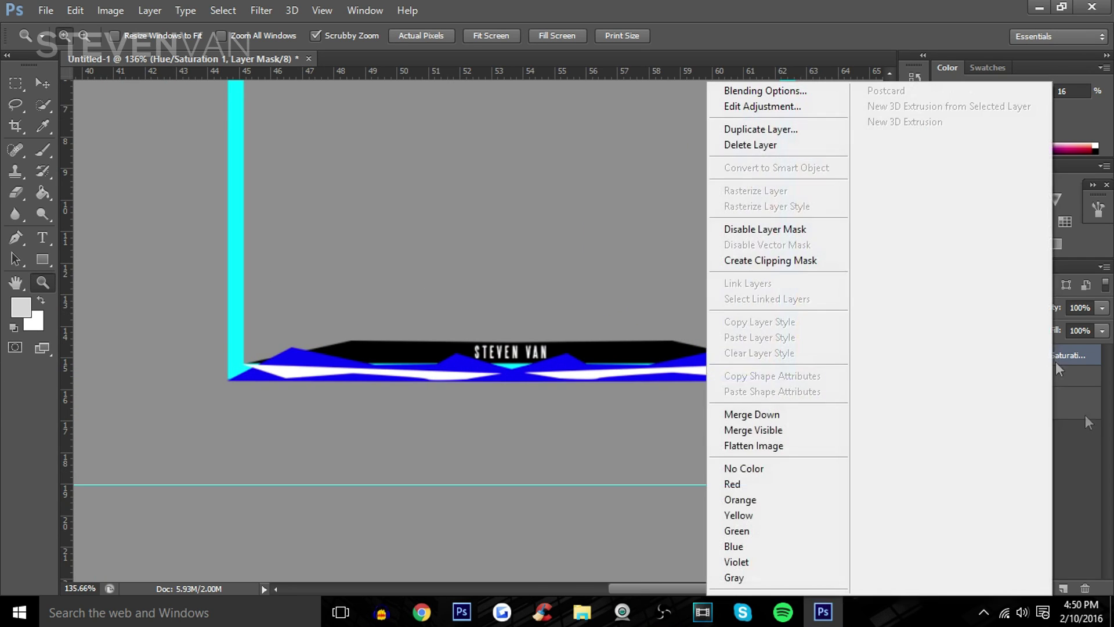
click(1069, 392)
shift+click(1051, 378)
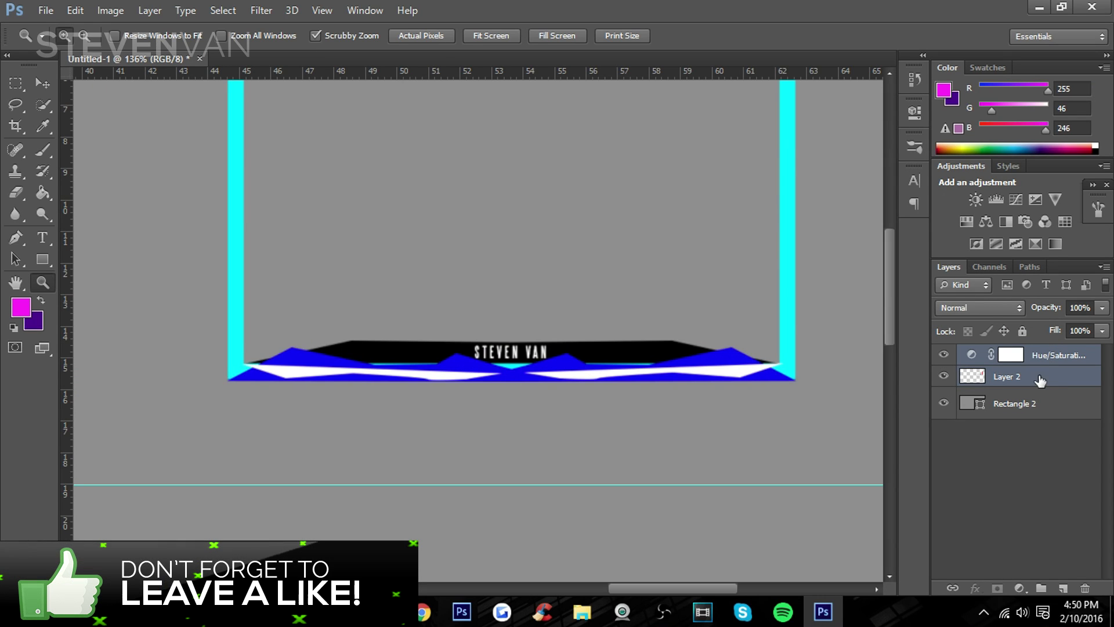
key(ctrl+e)
right_click(1036, 360)
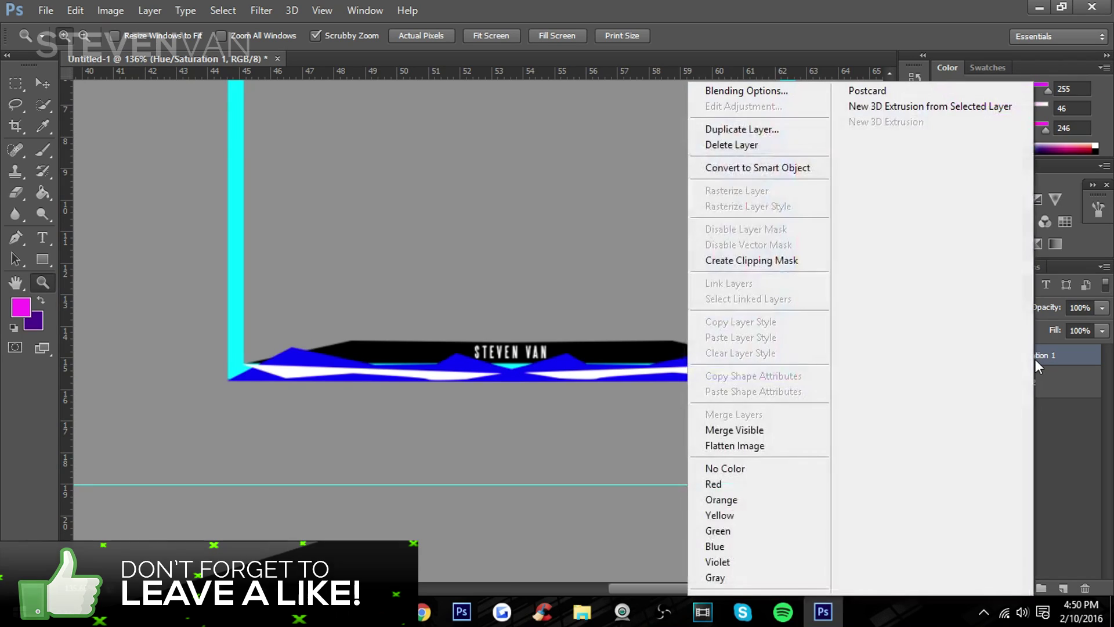
click(792, 88)
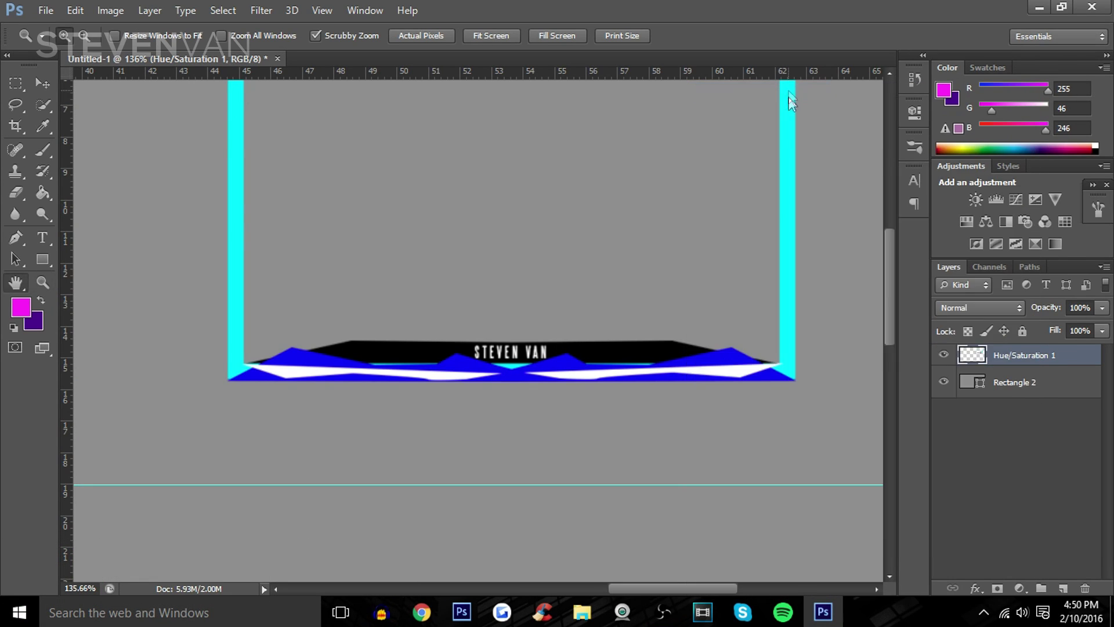
- Apply a Gradient Overlay at 25% opacity to the merged frame
click(708, 398)
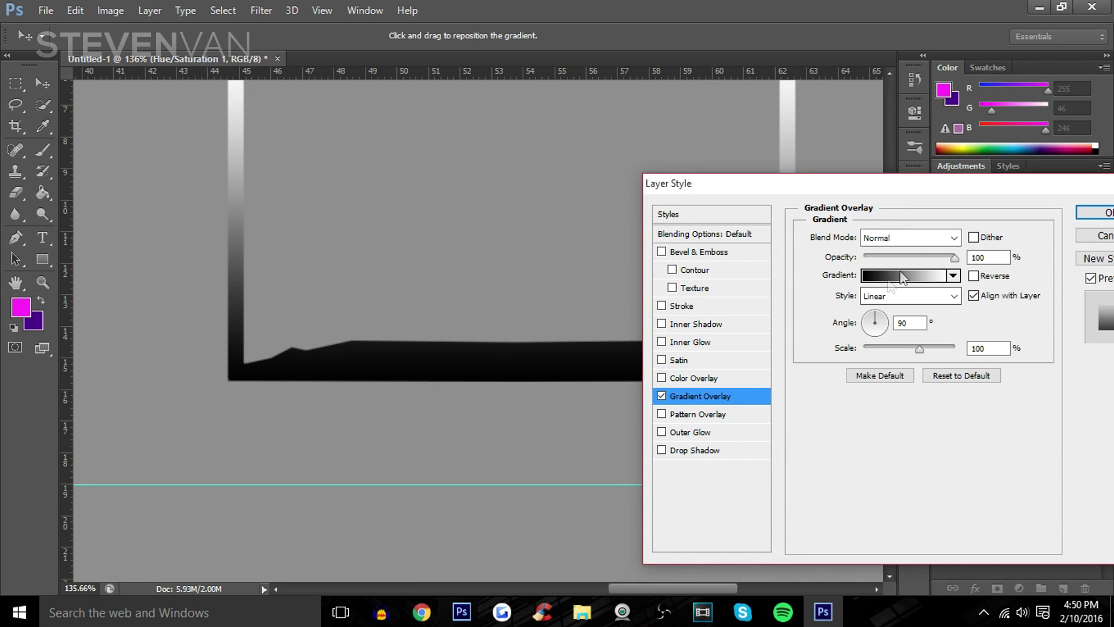
drag(918, 256, 887, 254)
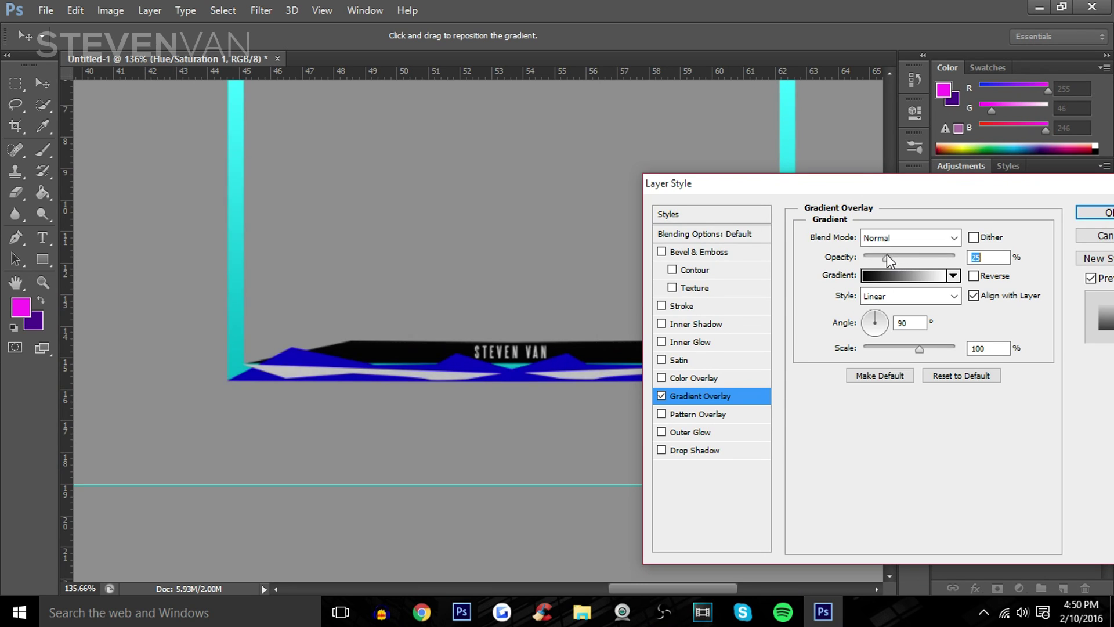
click(1088, 216)
- Zoom out to the whole document and hide the grey Rectangle 2 background
key(z)
drag(406, 241, 563, 319)
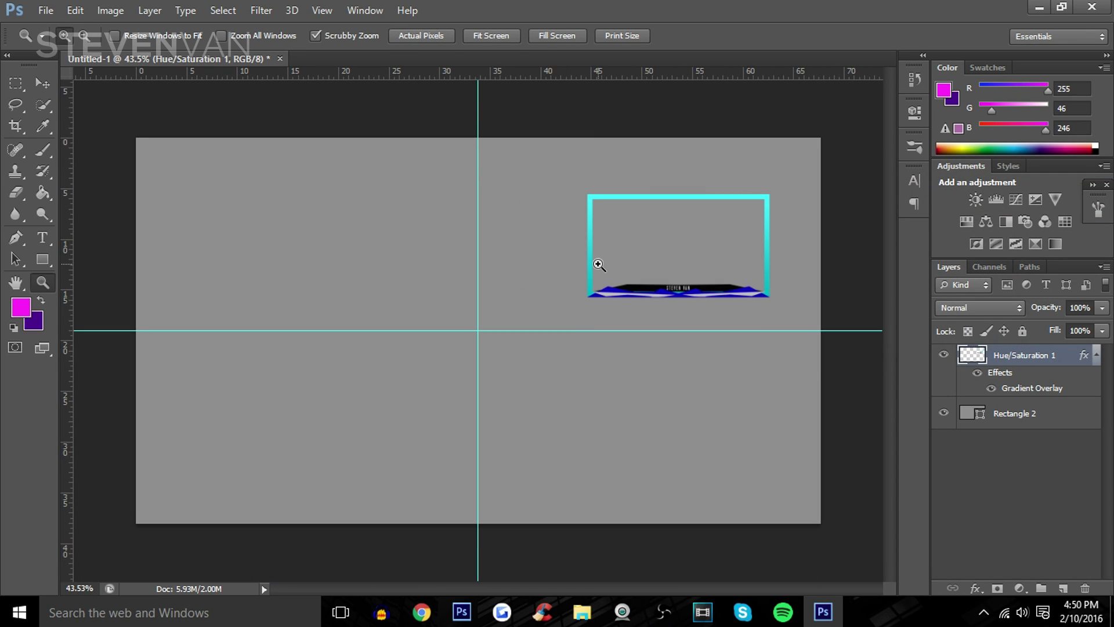
drag(599, 265, 594, 219)
click(944, 413)
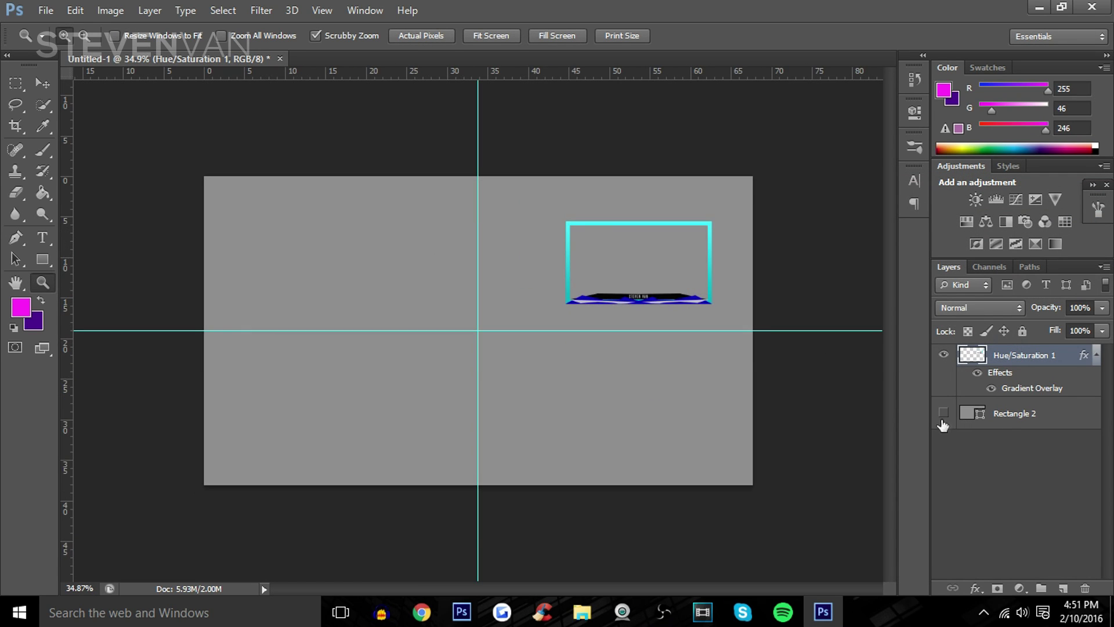
click(45, 10)
- Save the frame as a transparent PNG over Untitled-1 on the Desktop and launch Vegas Pro
click(105, 204)
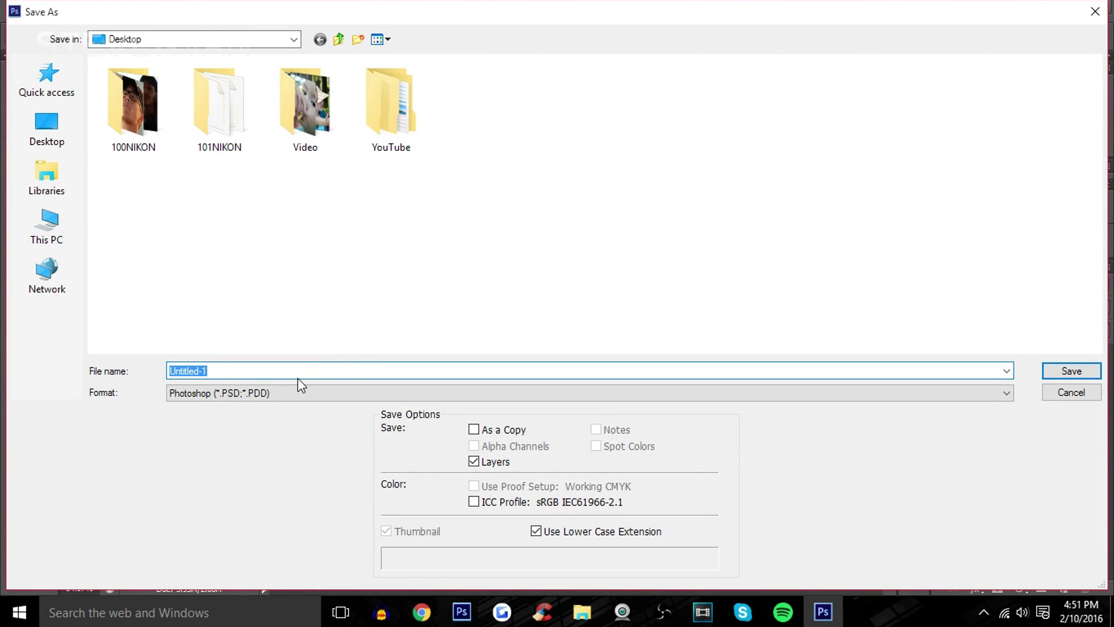
text(o)
key(BackSpace)
text(overlay)
key(Tab)
key(alt+Down)
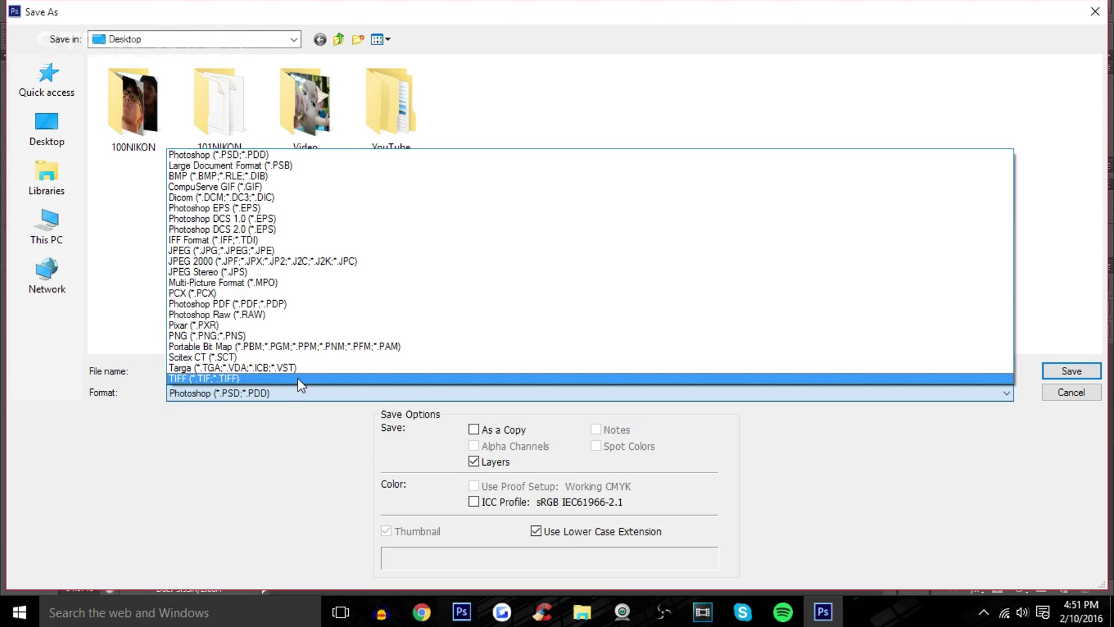
key(Up)
key(Up)
key(Up)
key(Return)
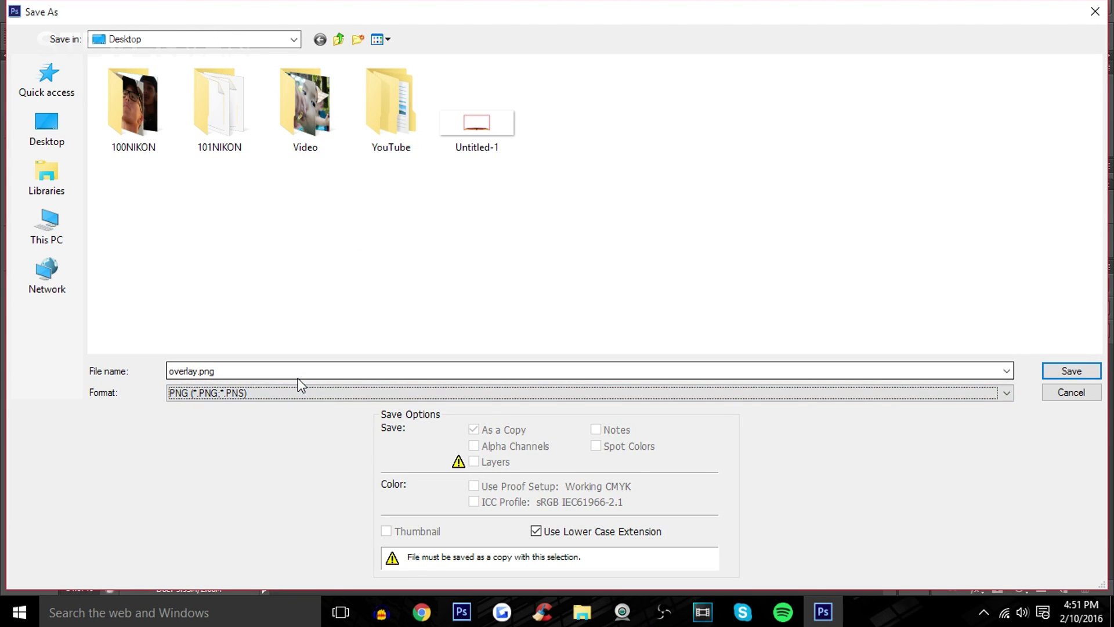
double_click(475, 122)
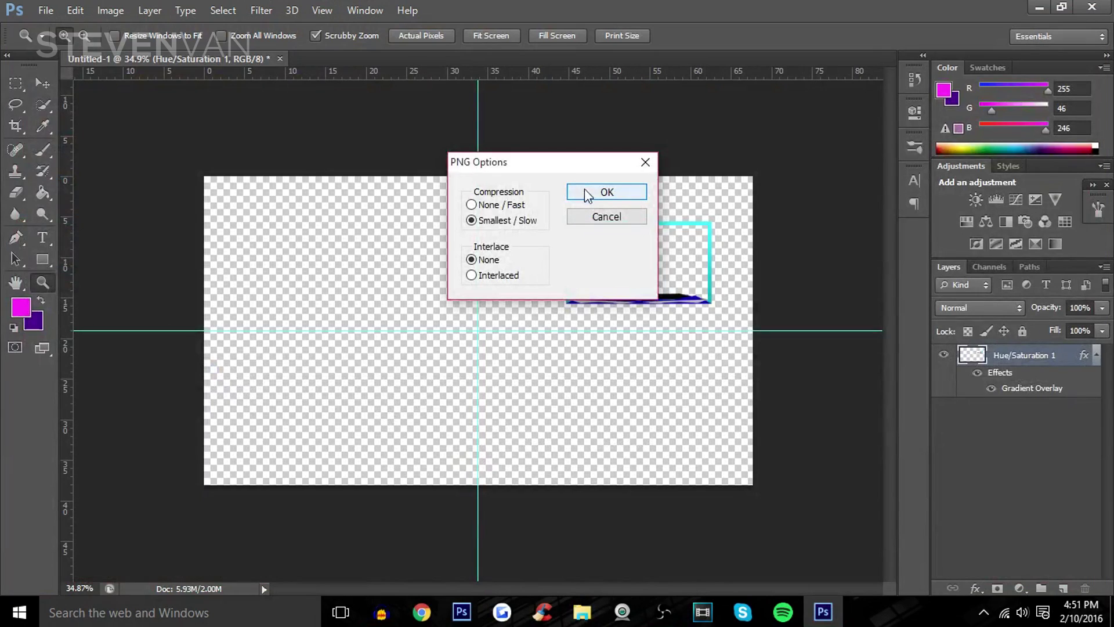
click(585, 190)
click(702, 612)
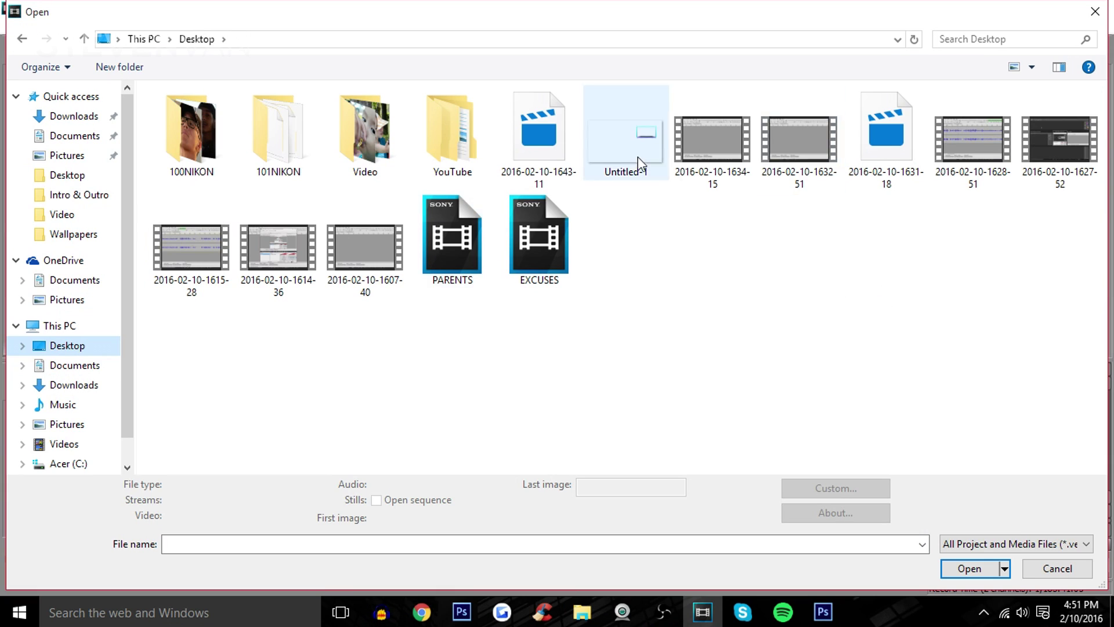
- Import Untitled-1.png and Video 77, stretching the frame event to the video's end
double_click(630, 155)
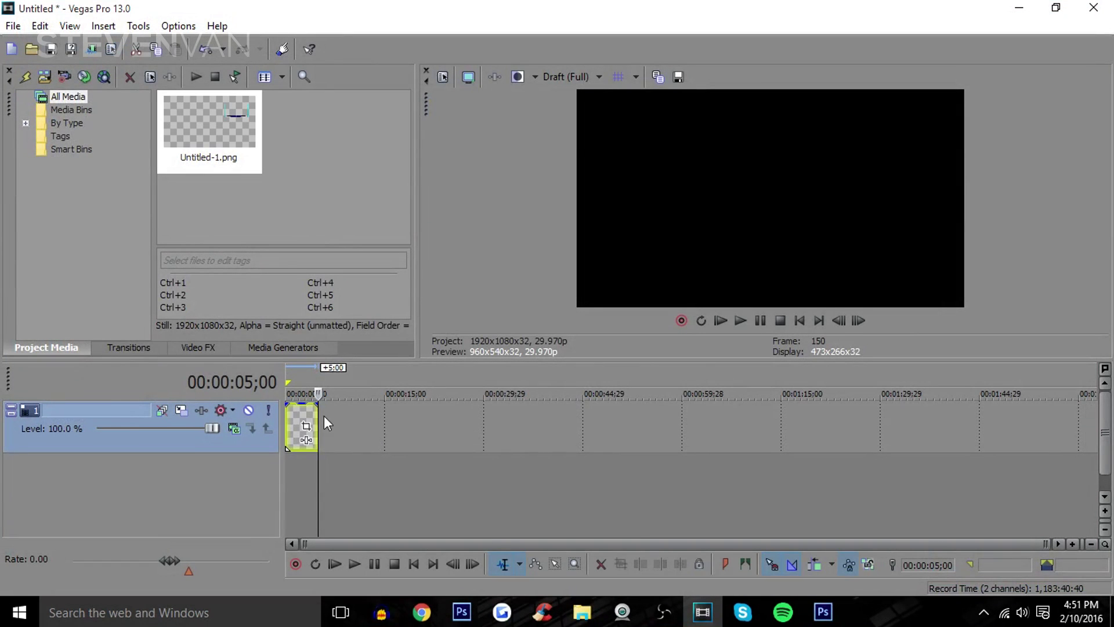
drag(320, 425, 679, 424)
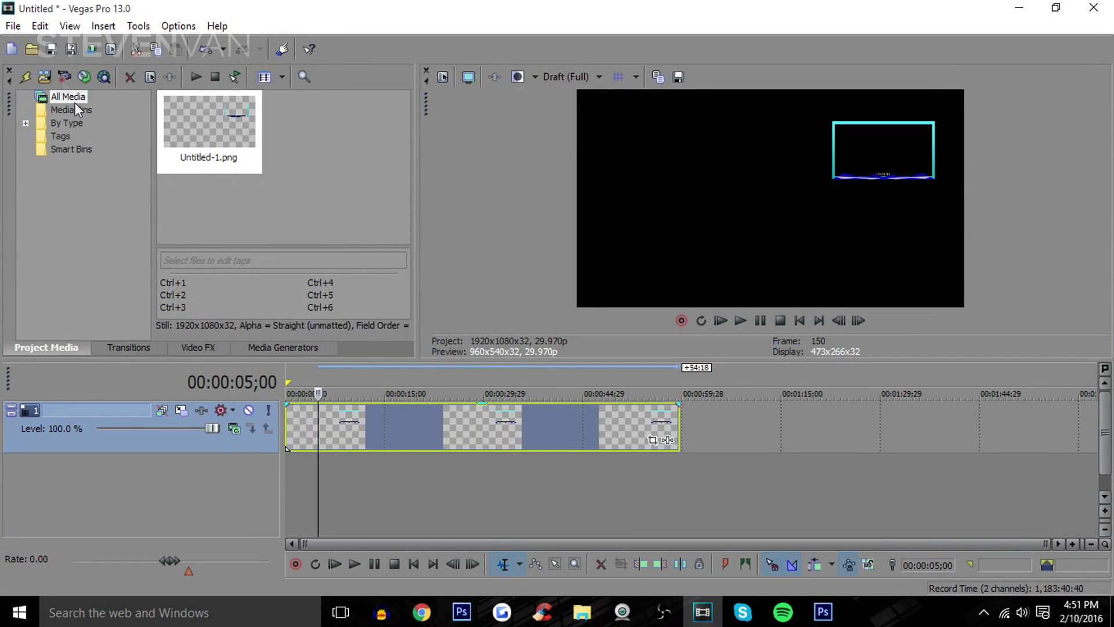
click(30, 49)
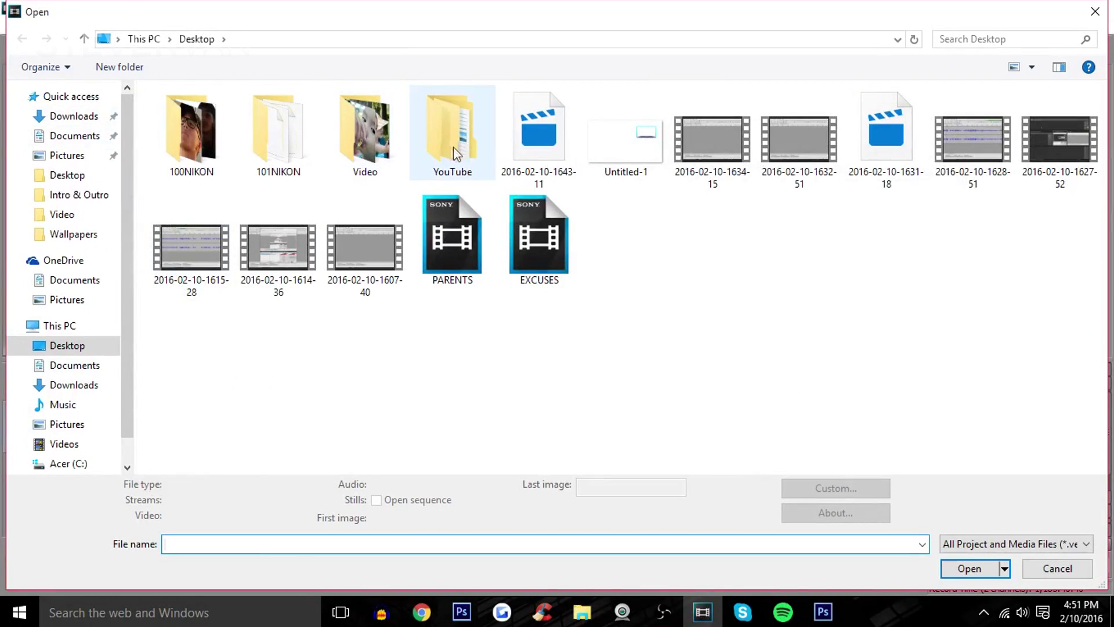
click(64, 444)
double_click(366, 137)
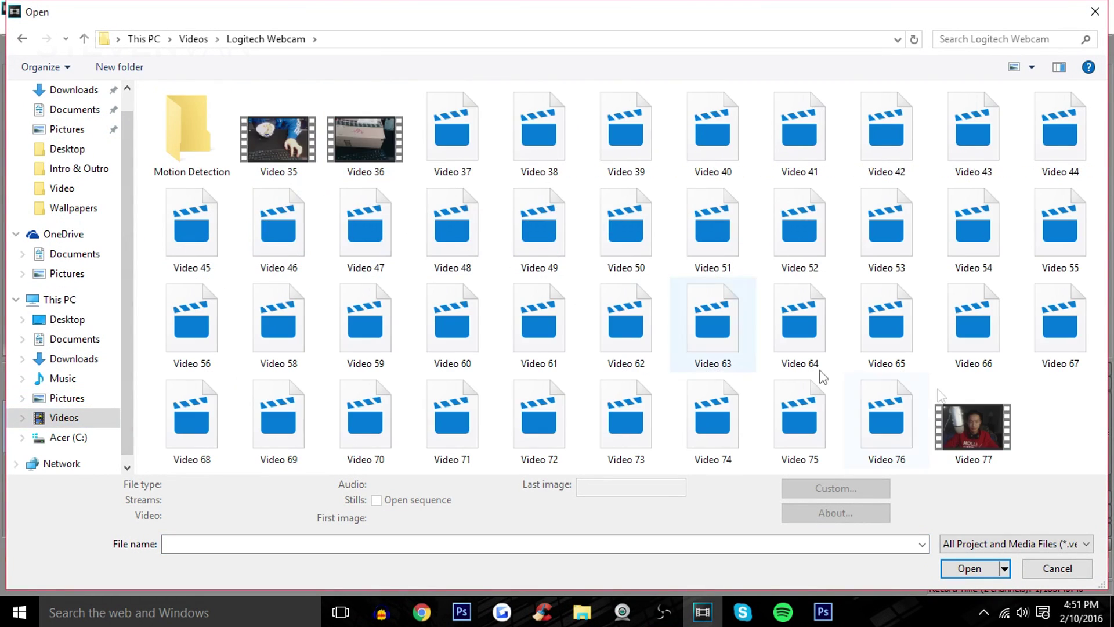
double_click(975, 427)
click(324, 430)
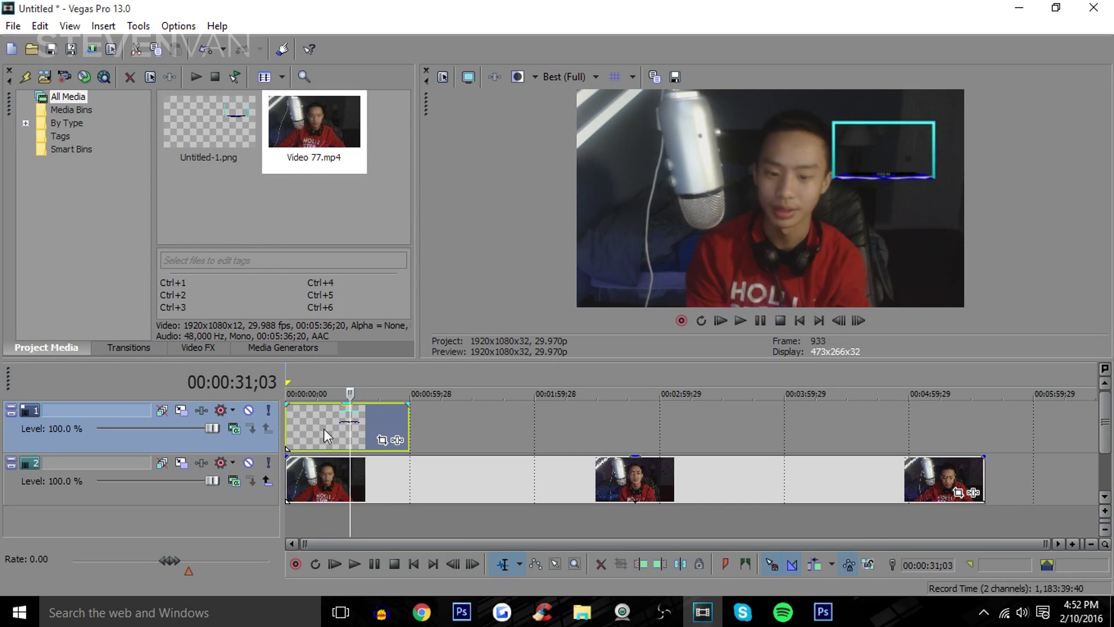
drag(405, 410, 974, 409)
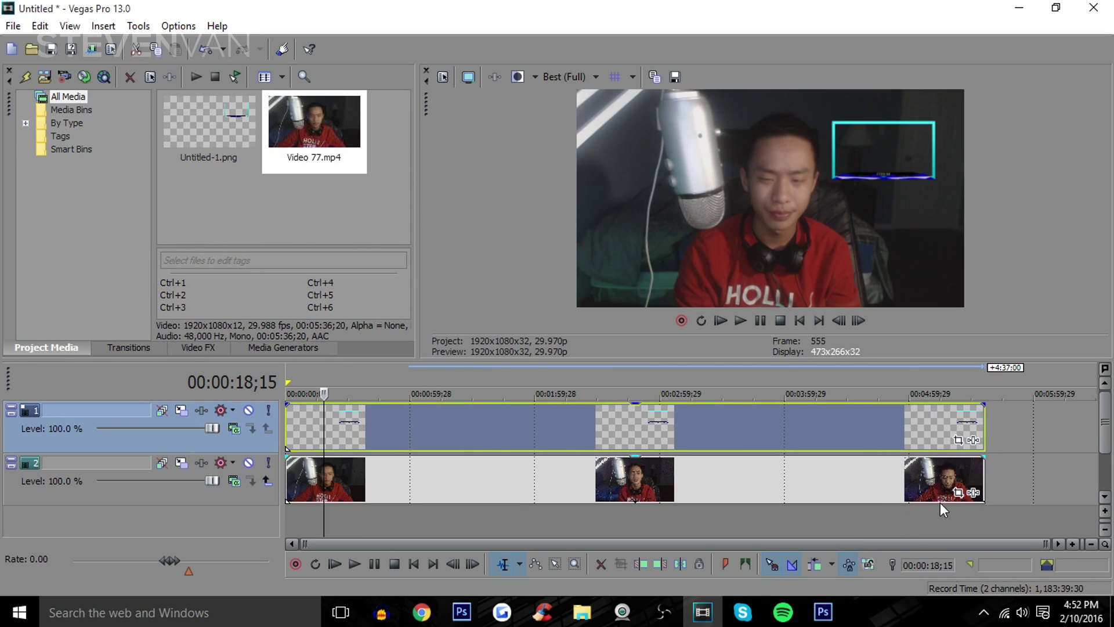
- With Event Pan/Crop, shrink Video 77 and position it inside the frame at top right
click(958, 493)
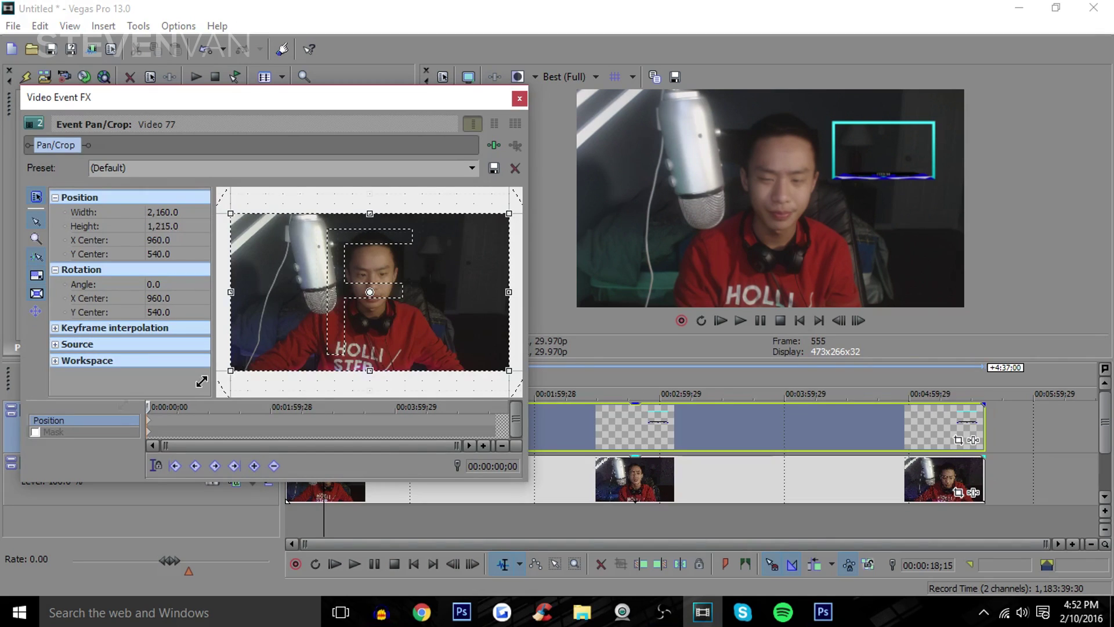
scroll(370, 329, down, 5)
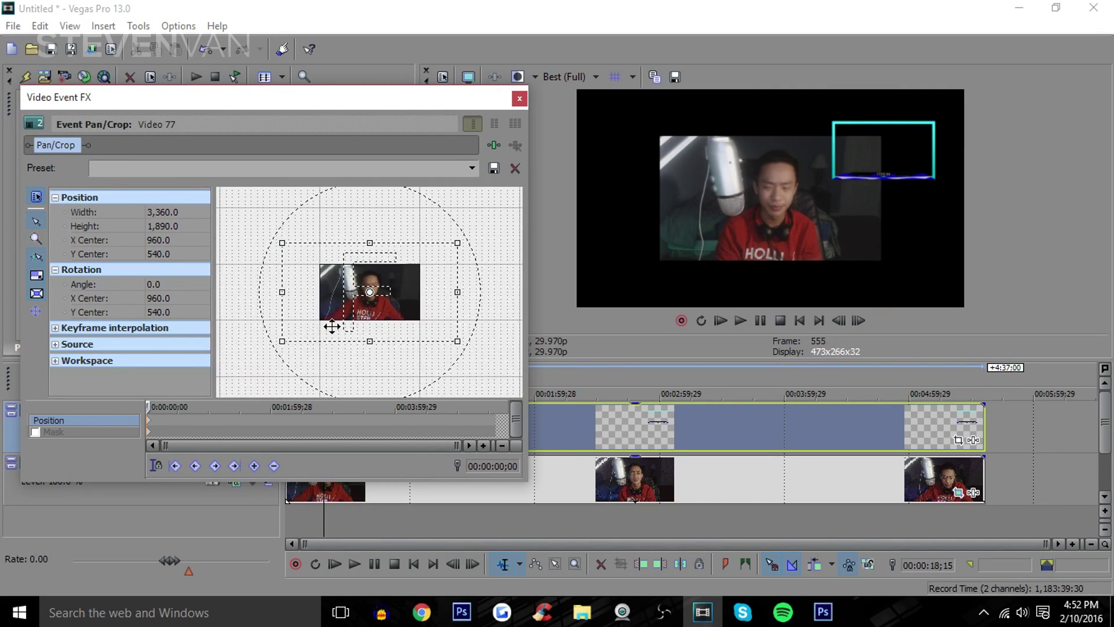
drag(282, 340, 245, 362)
drag(357, 300, 298, 318)
scroll(299, 318, down, 3)
click(168, 239)
scroll(203, 253, down, 6)
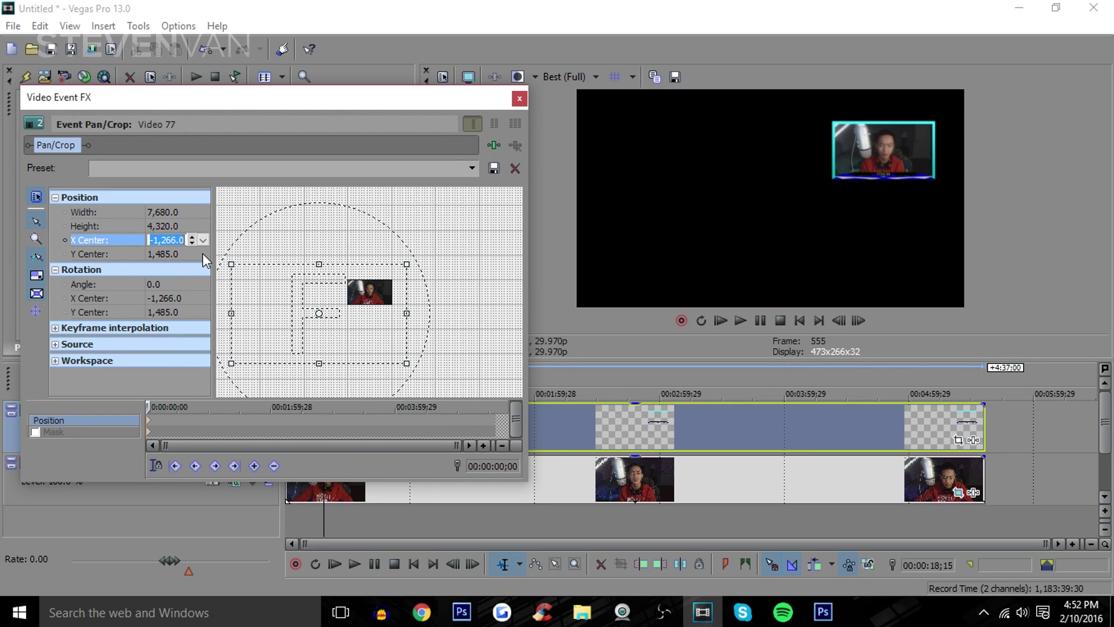
click(518, 100)
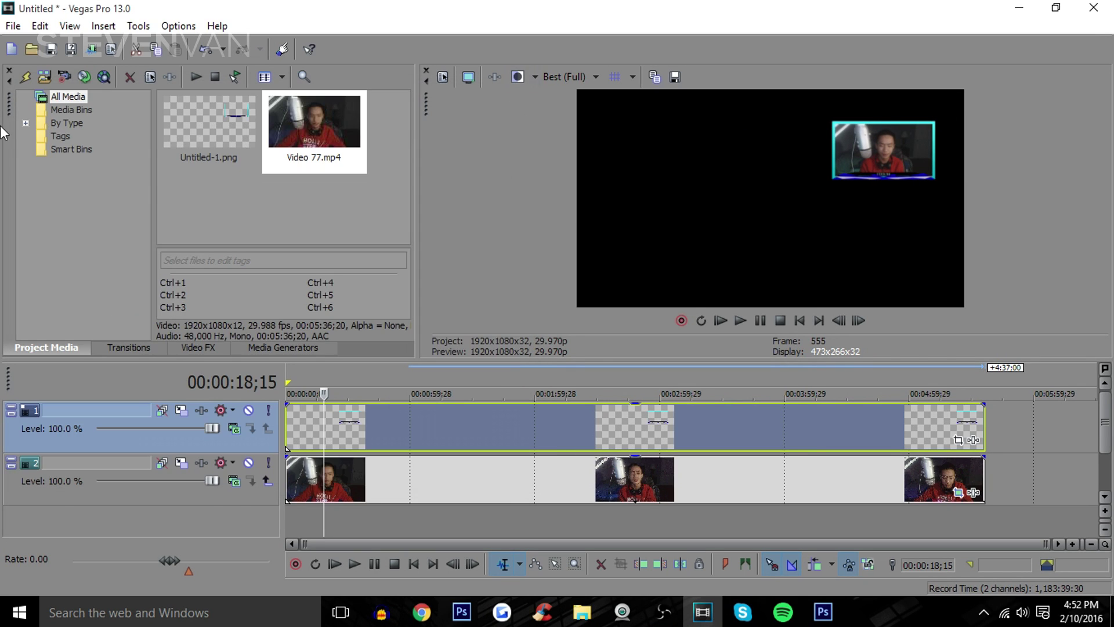
click(32, 48)
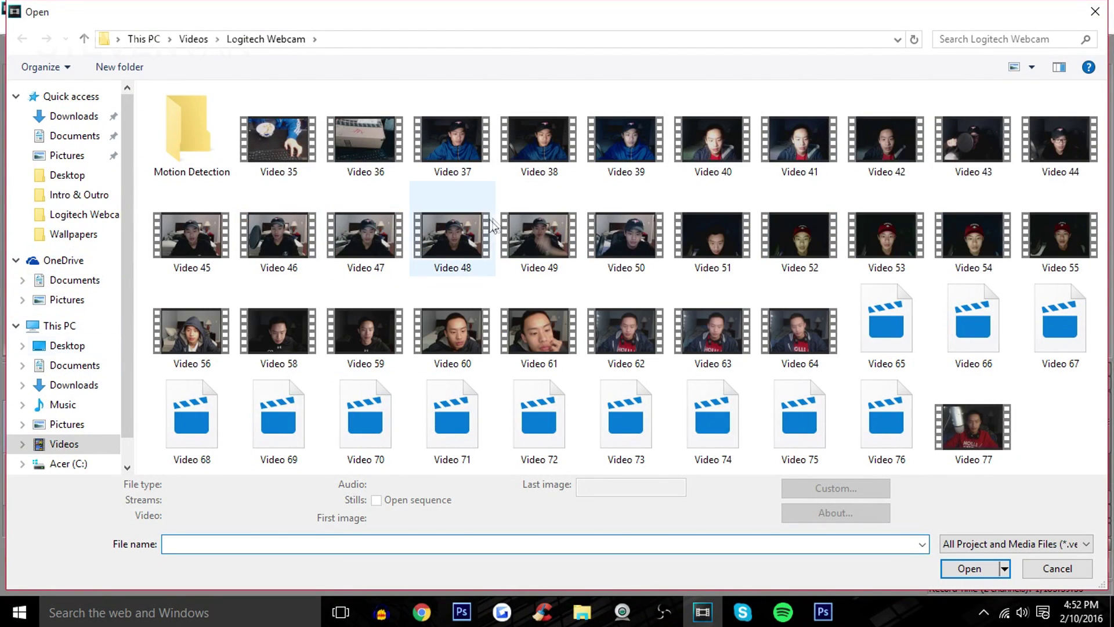
- Import Video 36 as background footage and play the composite from the start
double_click(365, 139)
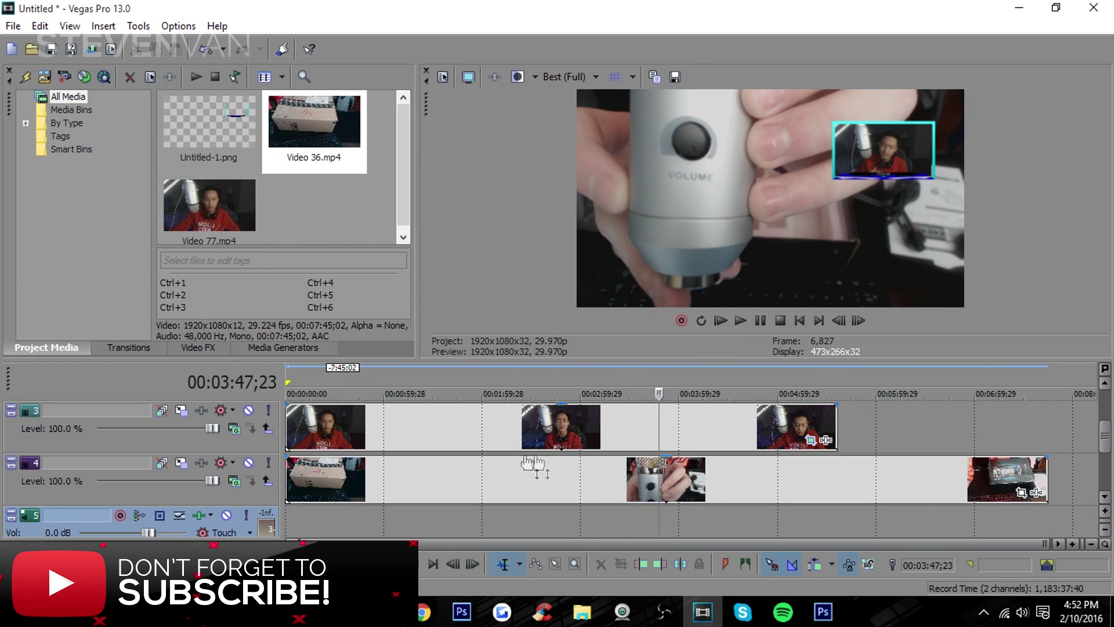
click(722, 321)
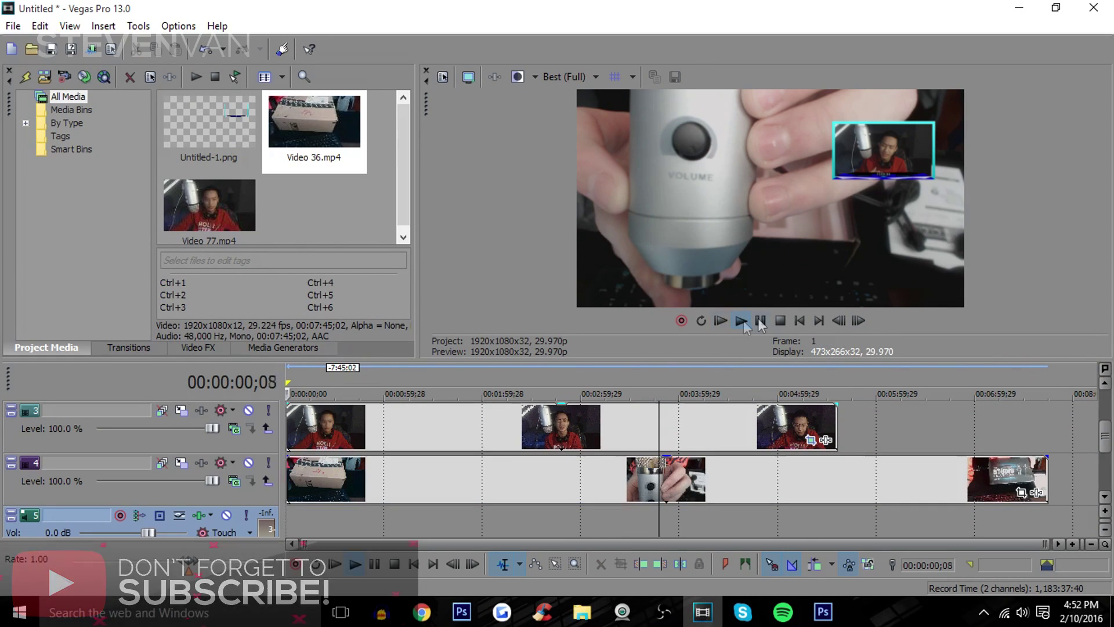